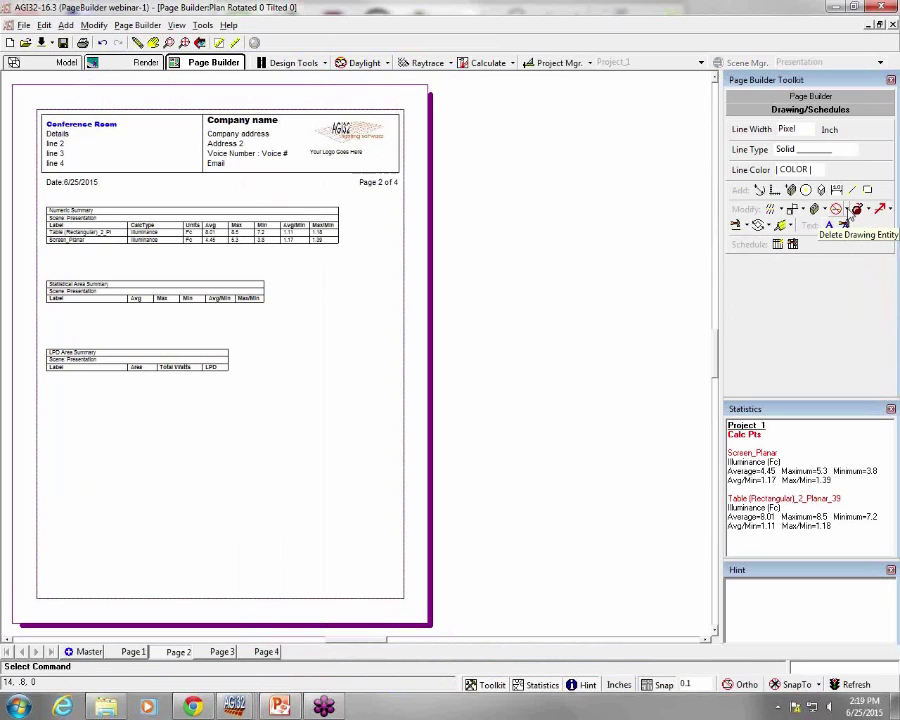
# - Delete the Numeric Summary, Statistical Area Summary and LPD Area Summary schedules from Page 2 using a window selection
pyautogui.click(847, 211)
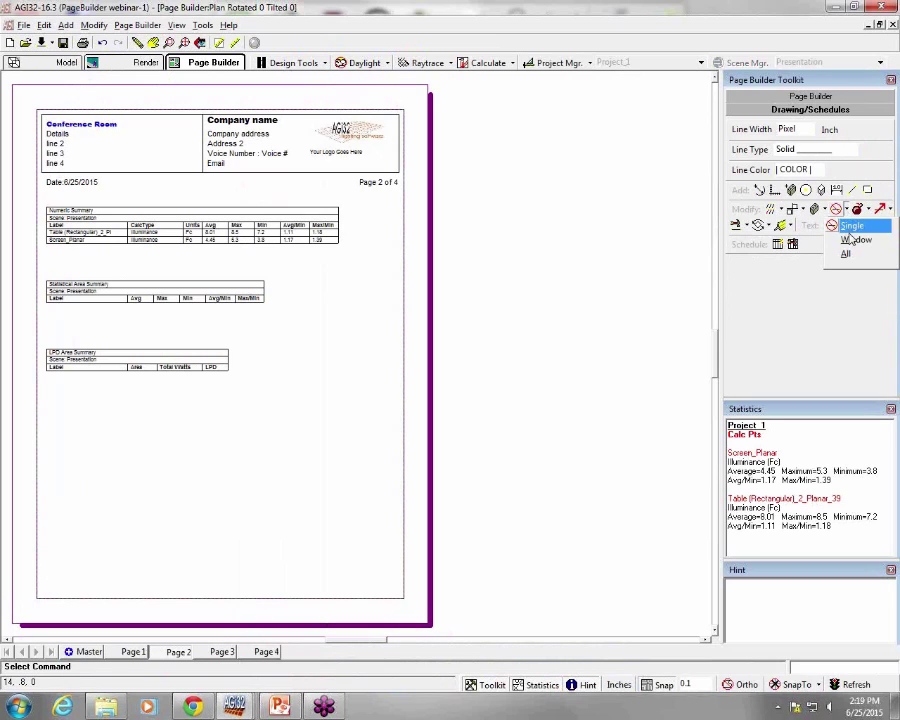
pyautogui.click(852, 241)
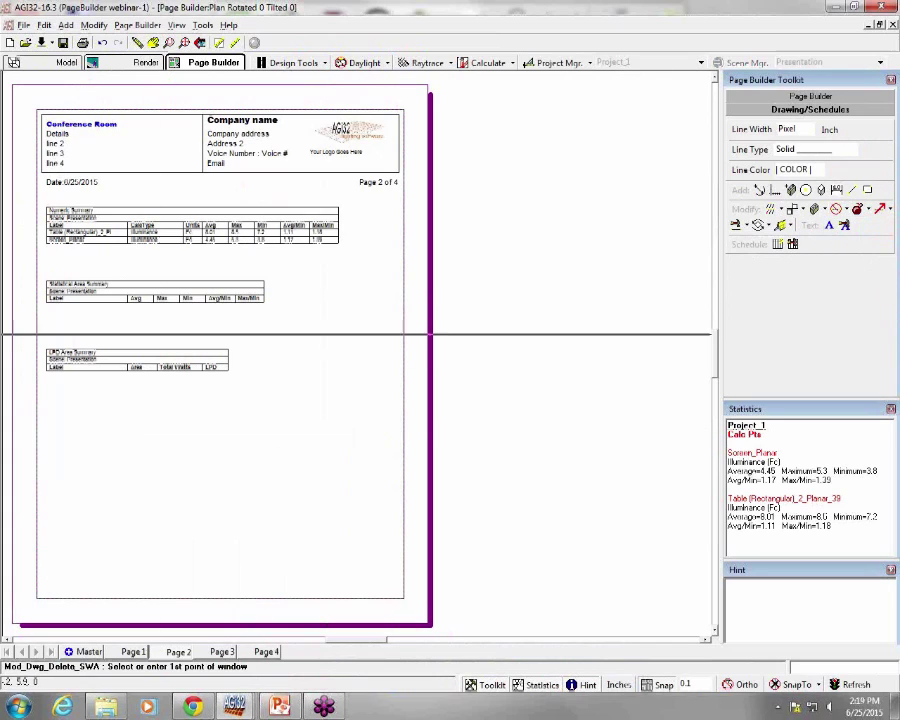
pyautogui.click(134, 201)
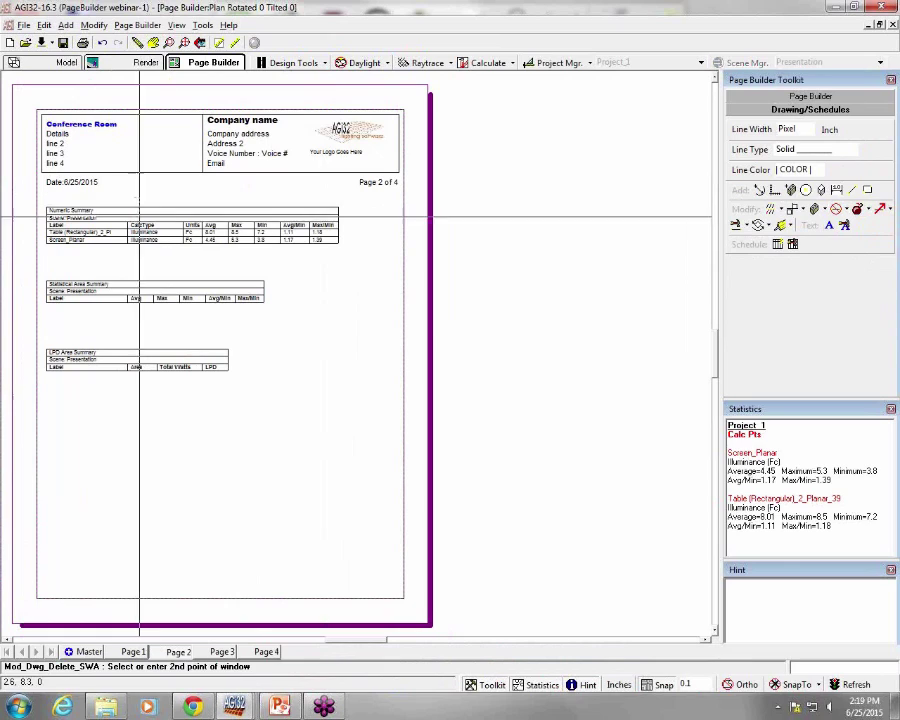
pyautogui.click(242, 417)
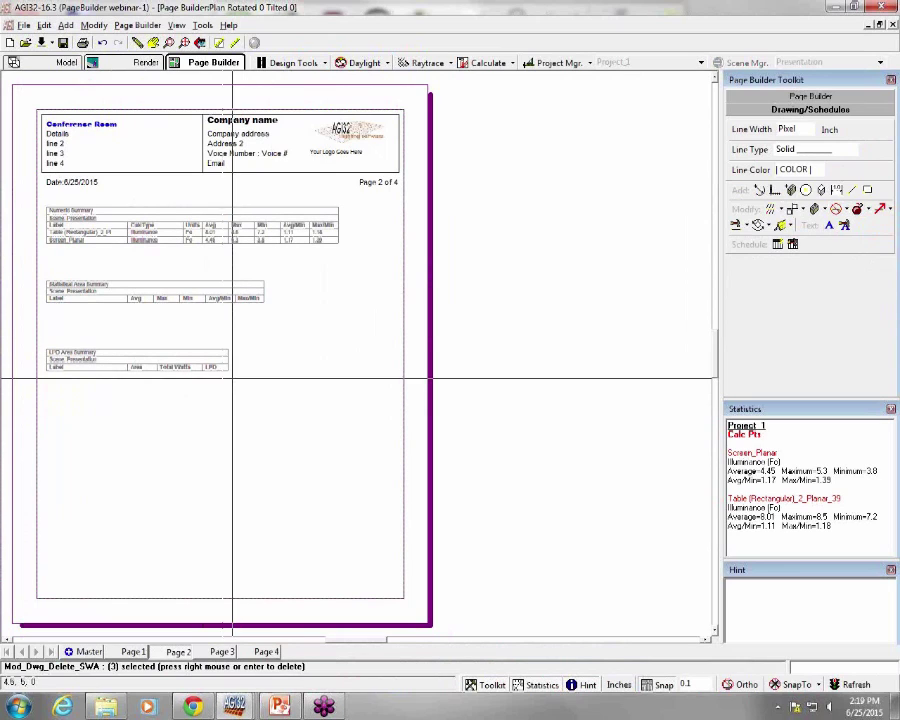
pyautogui.press('ctrl')
pyautogui.press('ctrl')
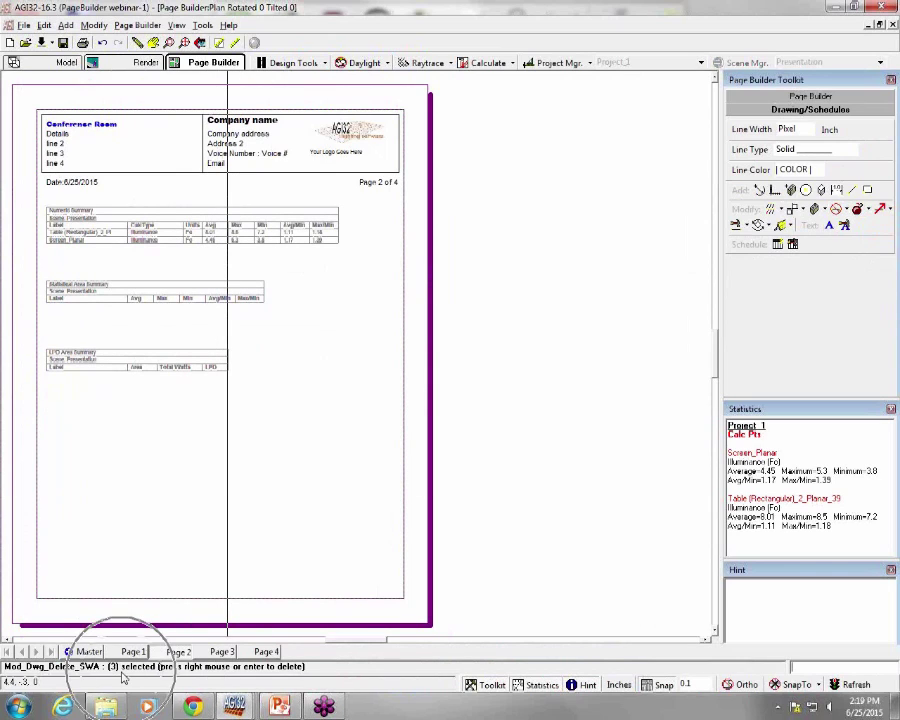
pyautogui.press('Return')
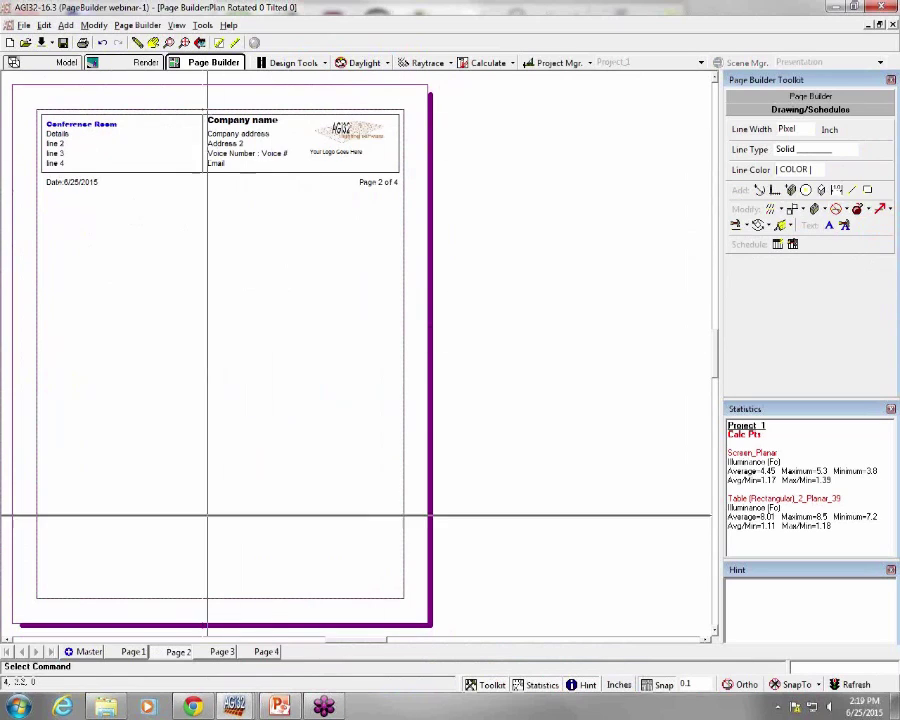
# - Create a viewport about 7.3 inches wide and 4.3 inches high below the header on Page 2
pyautogui.click(219, 652)
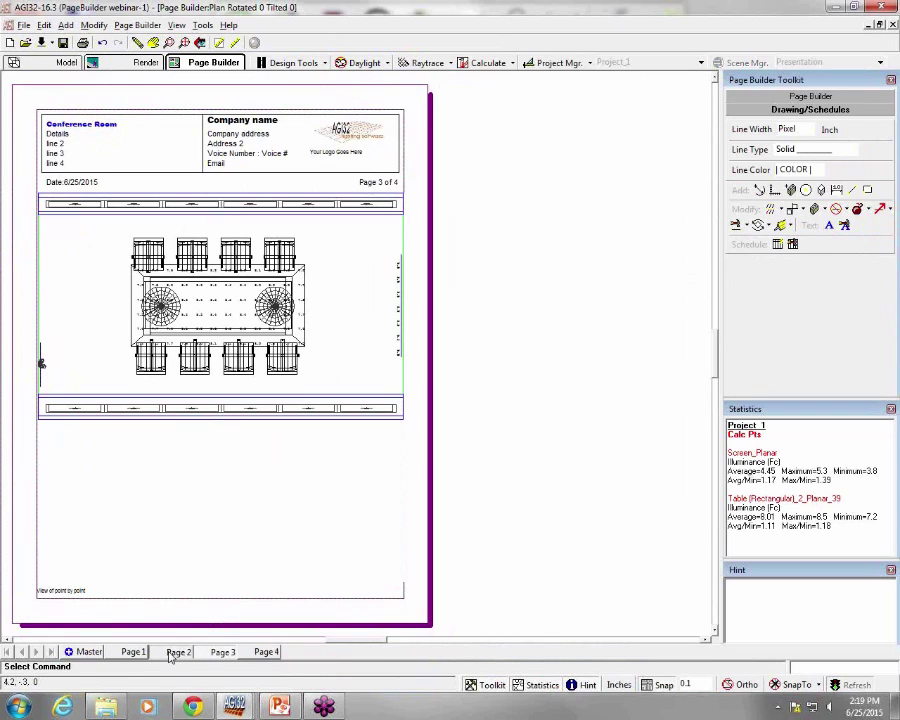
pyautogui.click(174, 652)
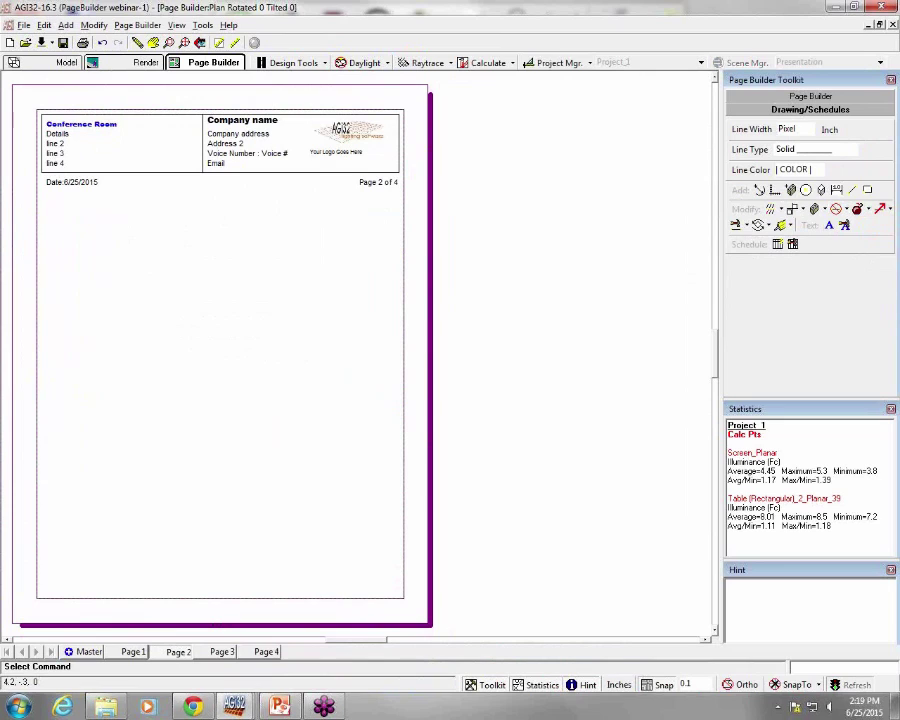
pyautogui.click(811, 96)
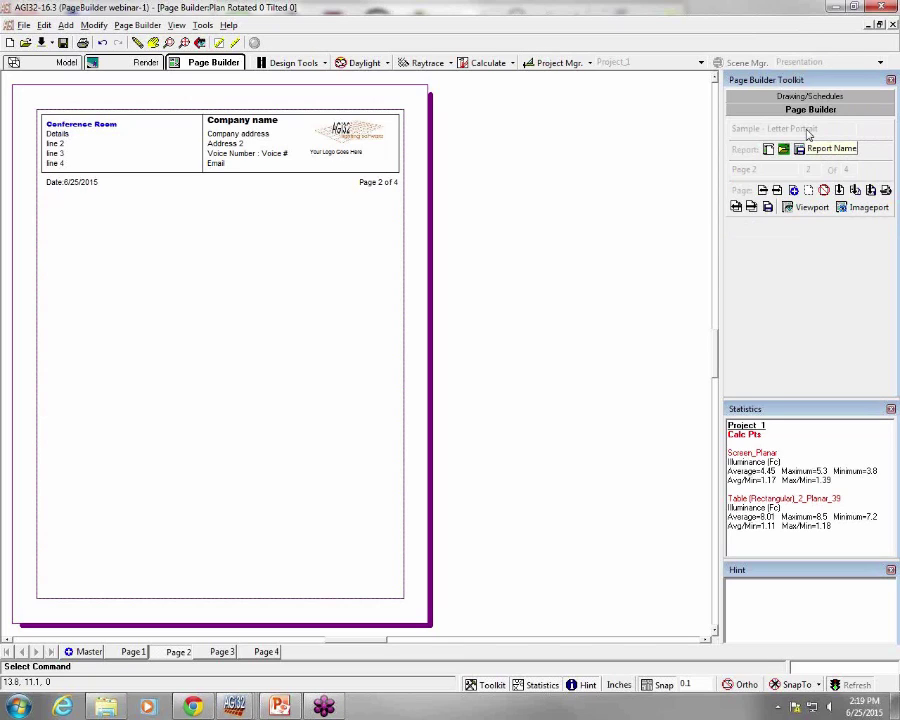
pyautogui.click(803, 209)
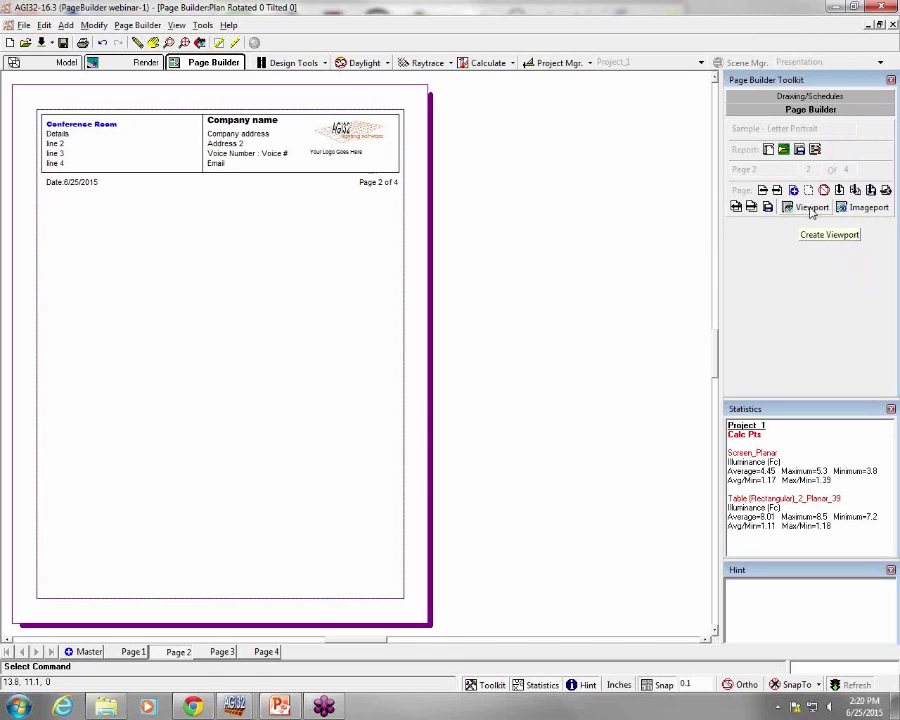
pyautogui.click(809, 209)
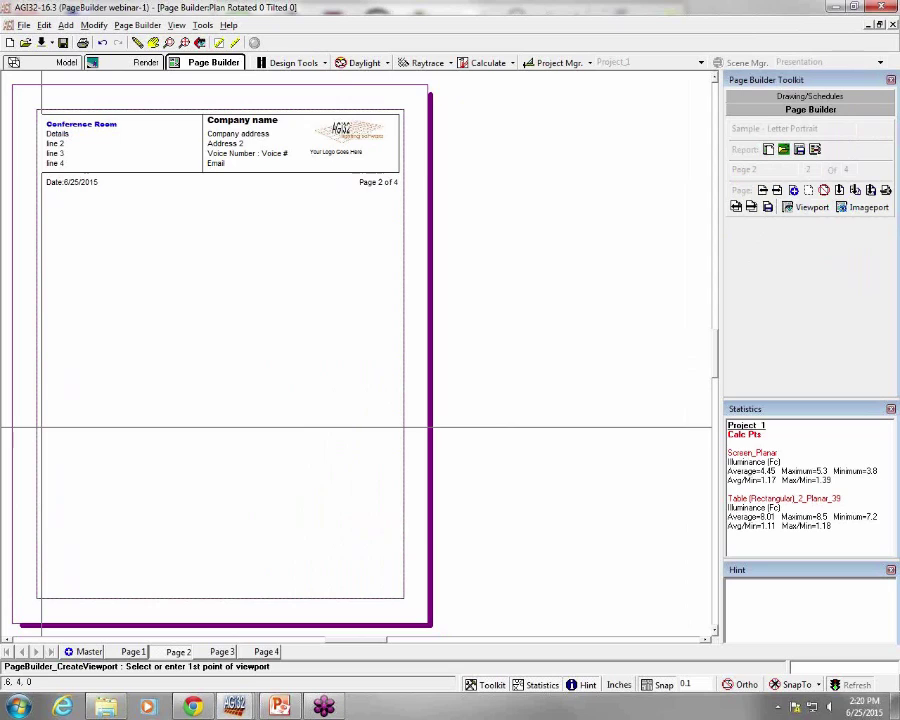
pyautogui.click(41, 428)
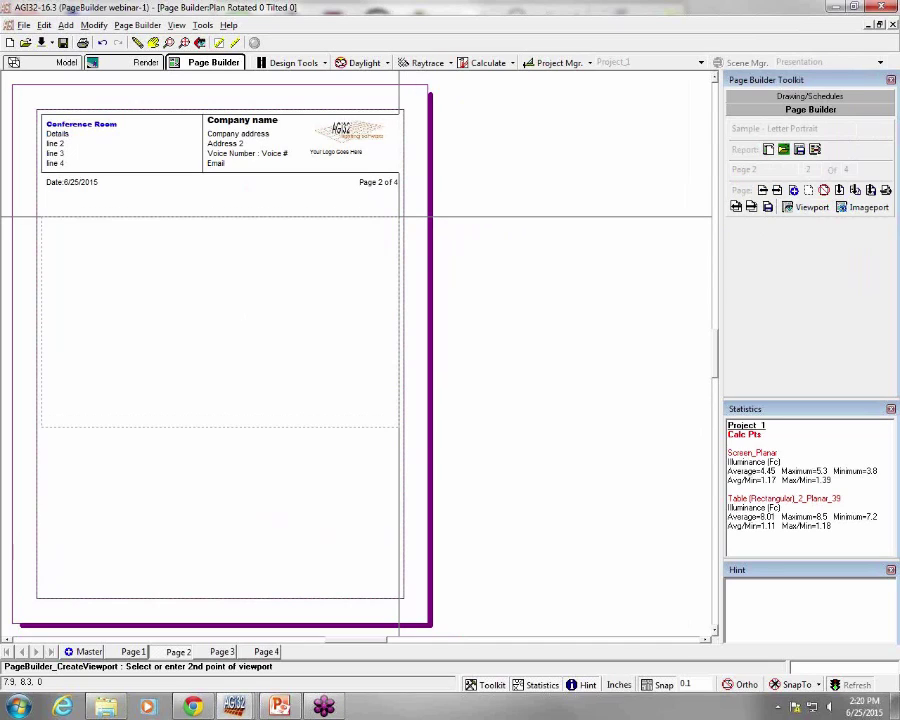
pyautogui.click(401, 220)
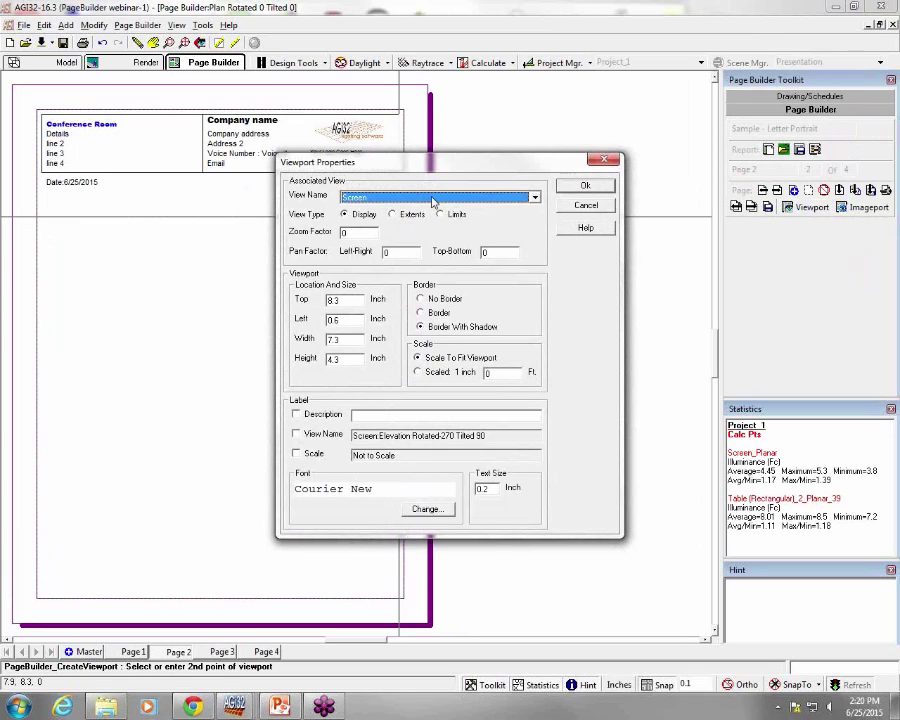
# - Associate the new viewport with the Screen view, using no border and scaling to fit the viewport
pyautogui.click(536, 198)
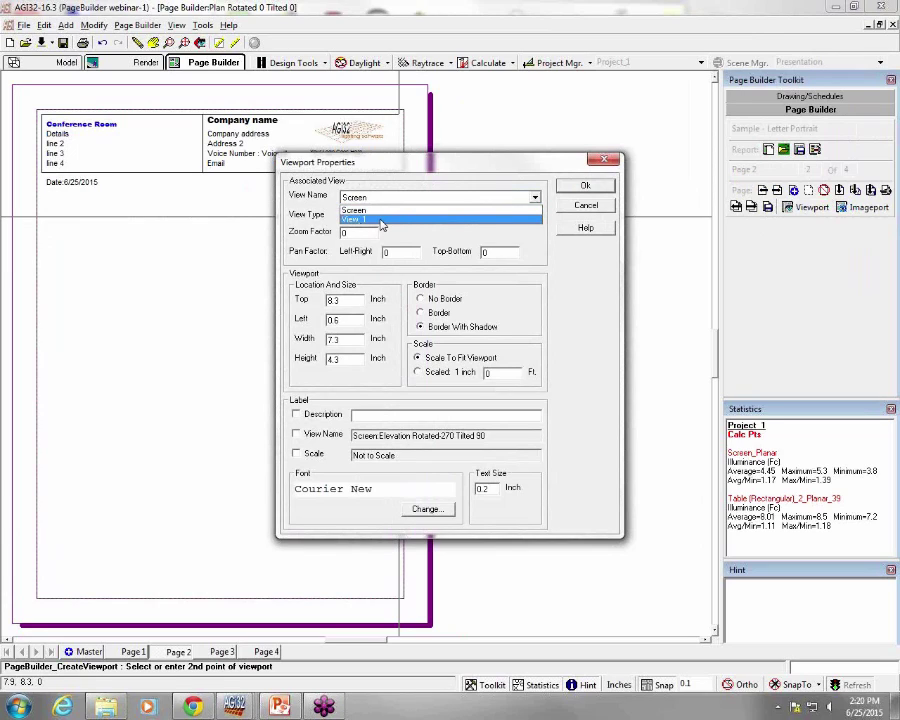
pyautogui.click(376, 211)
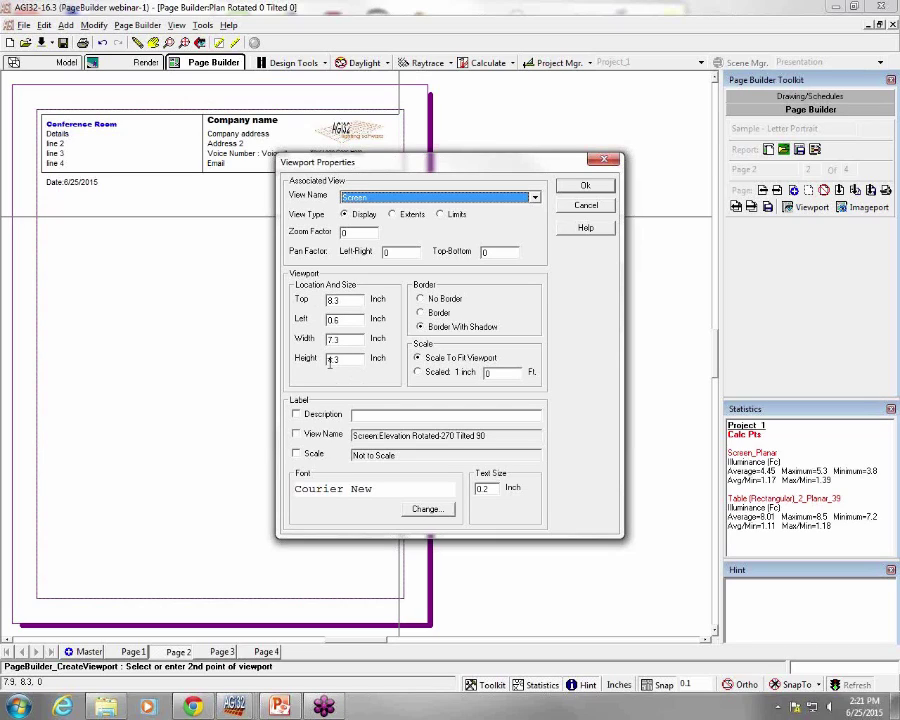
pyautogui.click(422, 312)
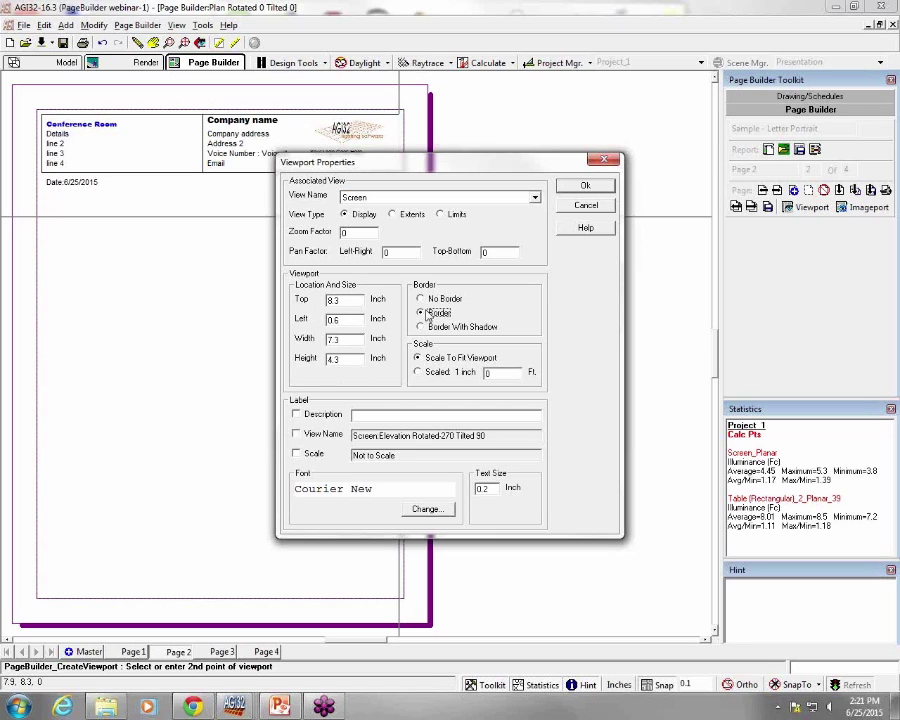
pyautogui.click(432, 300)
pyautogui.click(434, 304)
pyautogui.click(298, 454)
pyautogui.click(298, 454)
pyautogui.click(425, 375)
pyautogui.click(432, 358)
# - Label the viewport with the description "Illuminance on Screen (fc)" and place it on the page
pyautogui.click(297, 414)
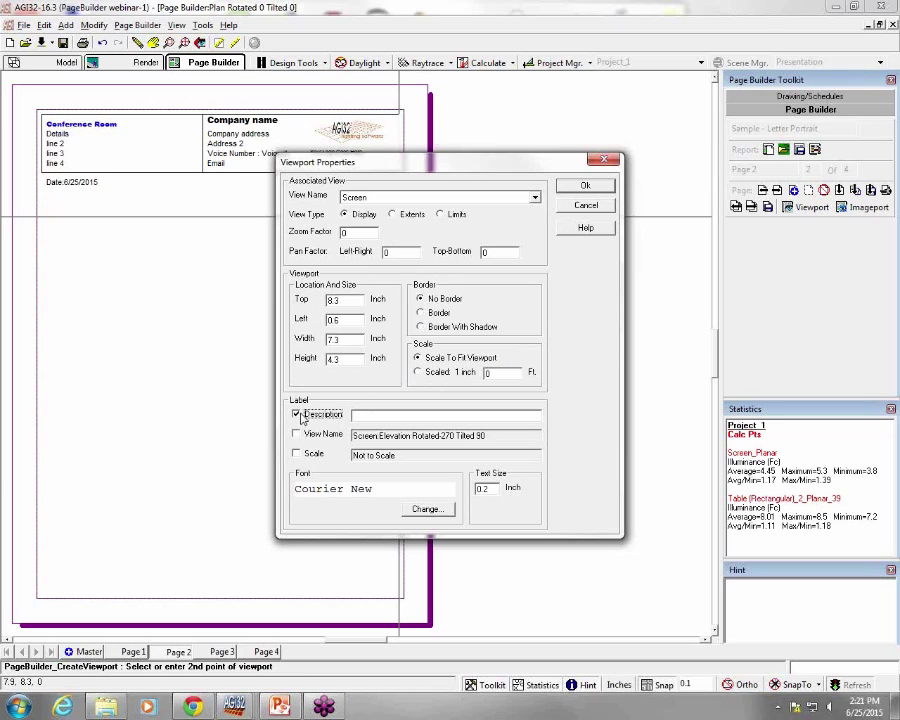
pyautogui.click(410, 417)
pyautogui.write('Illuminance on Screen (')
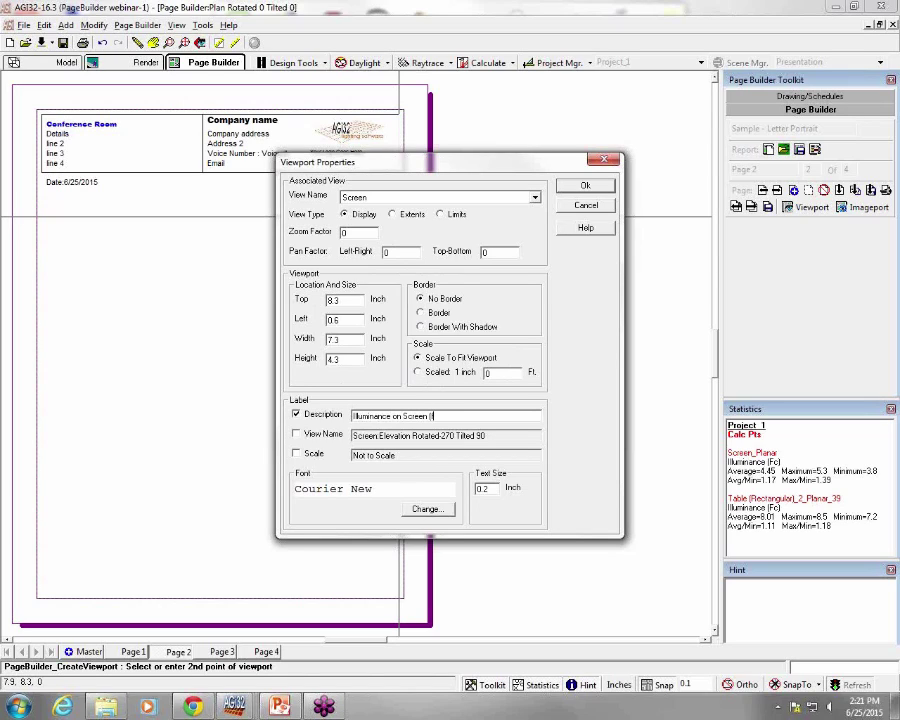
pyautogui.write('fc')
pyautogui.doubleClick(485, 490)
pyautogui.click(586, 188)
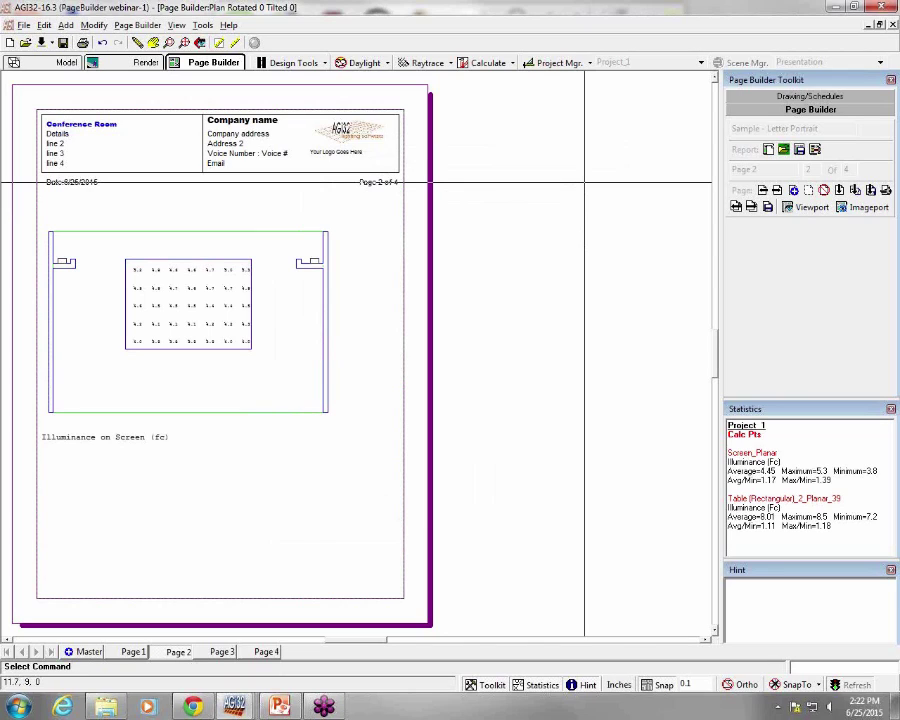
pyautogui.click(237, 322)
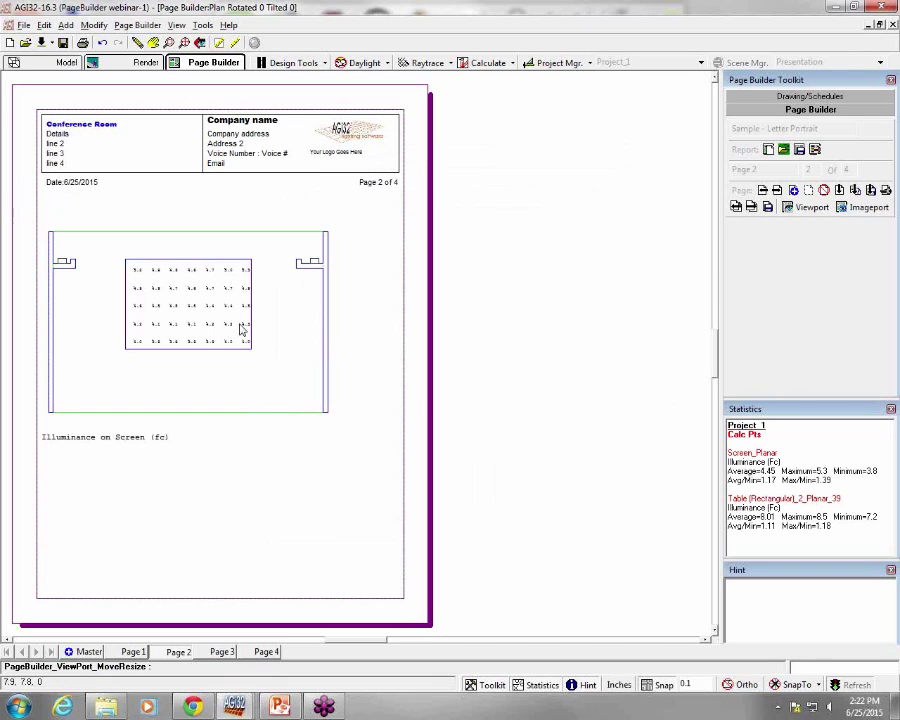
pyautogui.press('Escape')
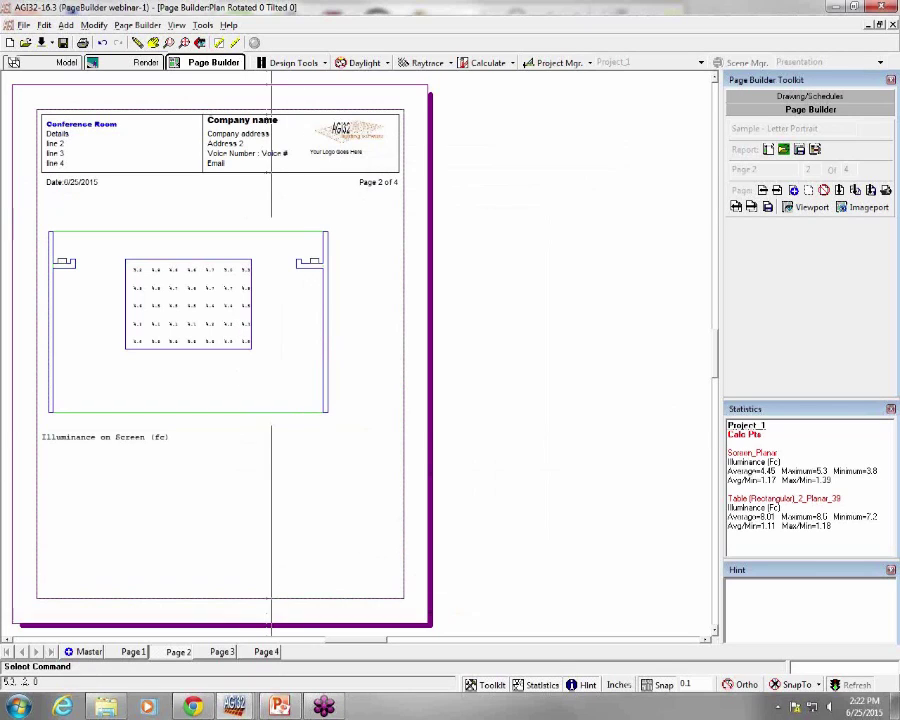
# - Shorten the floor plan viewport on Page 3 to about 5 inches high by raising its lower edge
pyautogui.click(222, 652)
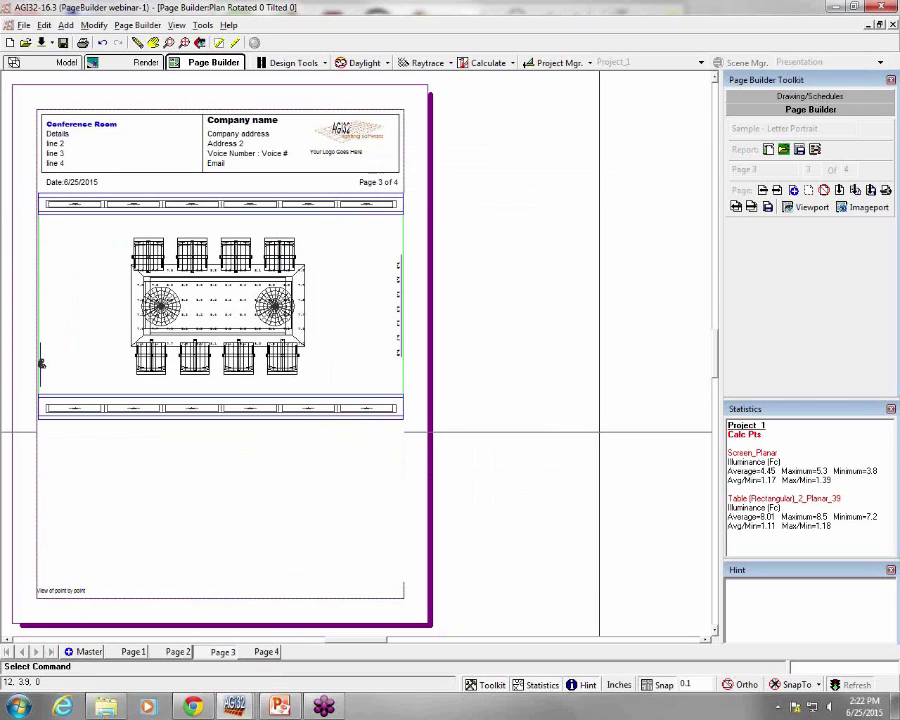
pyautogui.click(70, 598)
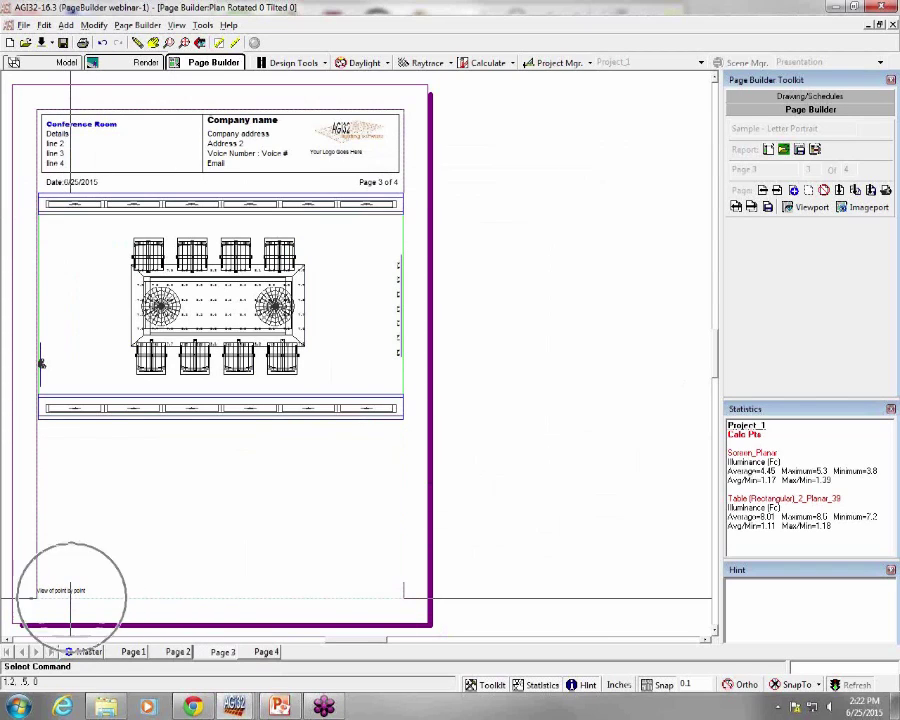
pyautogui.press('ctrl')
pyautogui.press('ctrl')
pyautogui.press('ctrl')
pyautogui.press('ctrl')
pyautogui.press('ctrl')
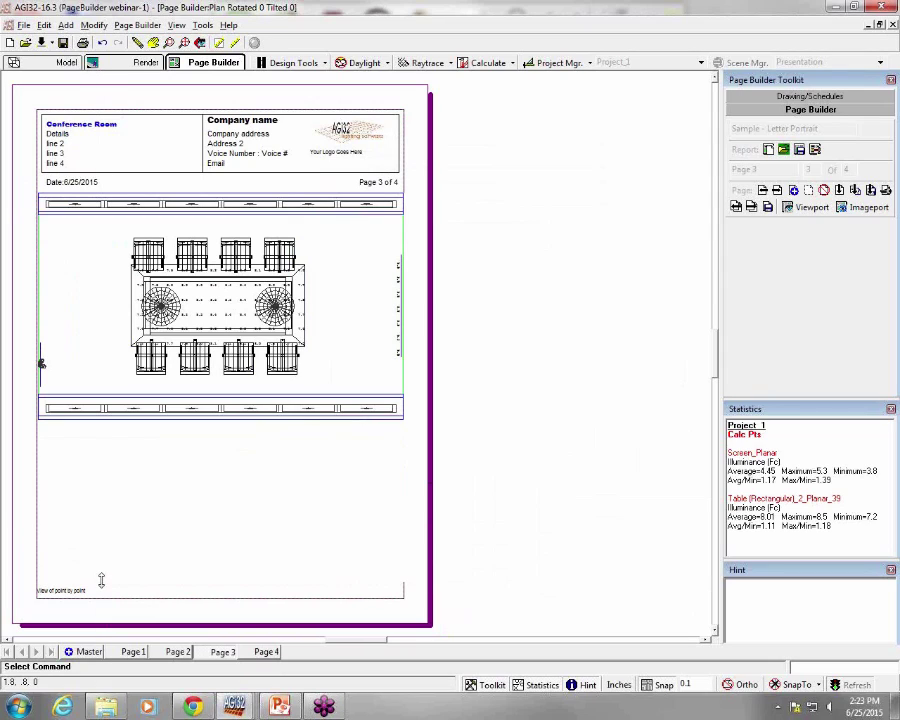
pyautogui.press('ctrl')
pyautogui.press('ctrl')
pyautogui.press('ctrl')
pyautogui.press('ctrl')
pyautogui.press('ctrl')
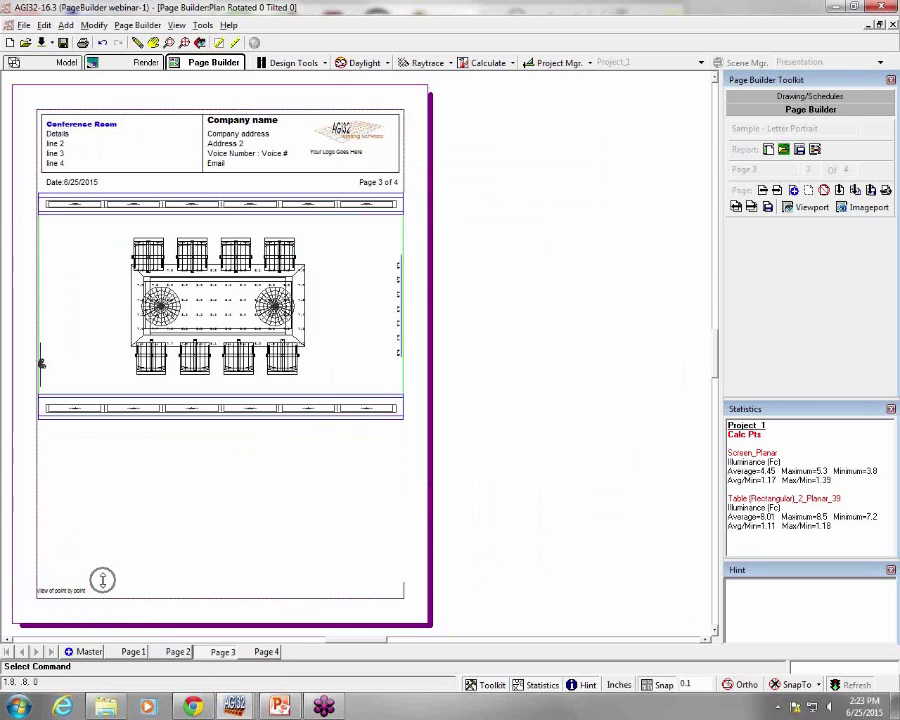
pyautogui.press('ctrl')
pyautogui.moveTo(102, 580)
pyautogui.mouseDown()
pyautogui.moveTo(96, 539)
pyautogui.moveTo(107, 437)
pyautogui.mouseUp()
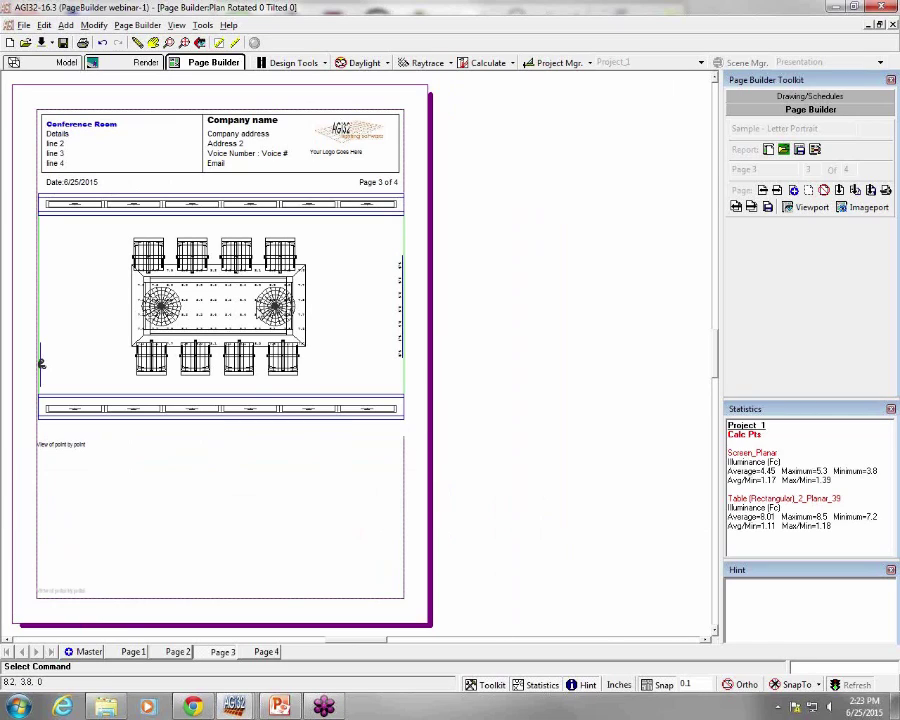
# - Change the Page 3 viewport's view type to Display
pyautogui.press('ctrl')
pyautogui.rightClick(258, 298)
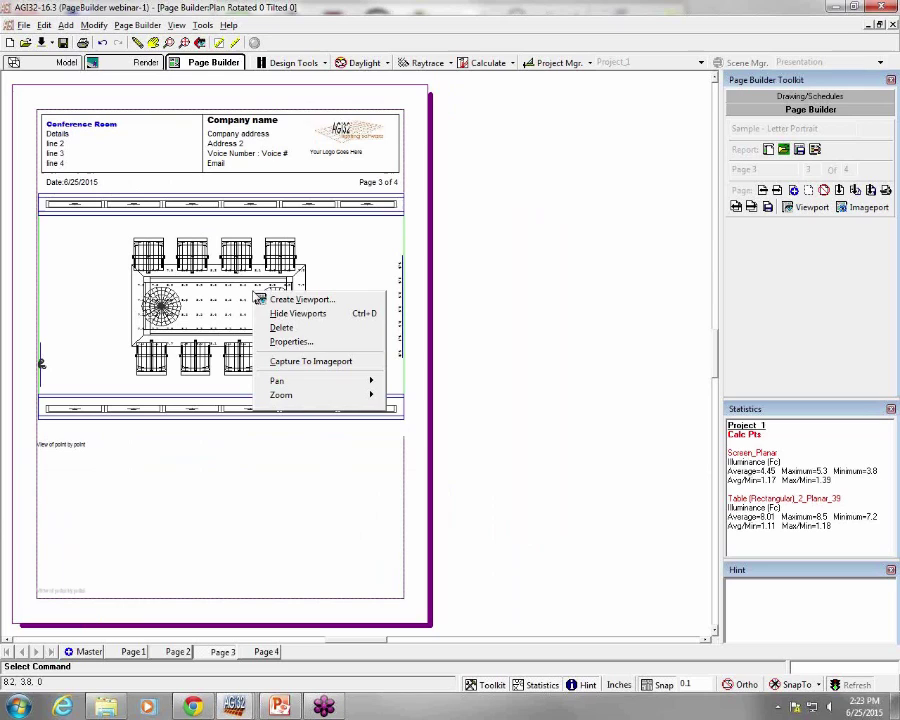
pyautogui.click(291, 343)
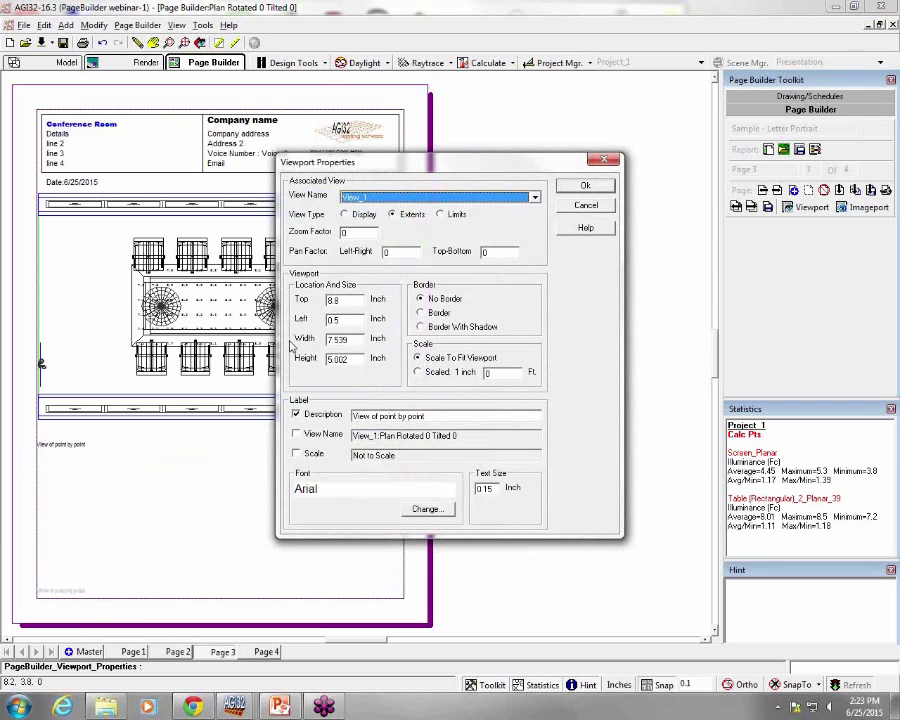
pyautogui.click(354, 219)
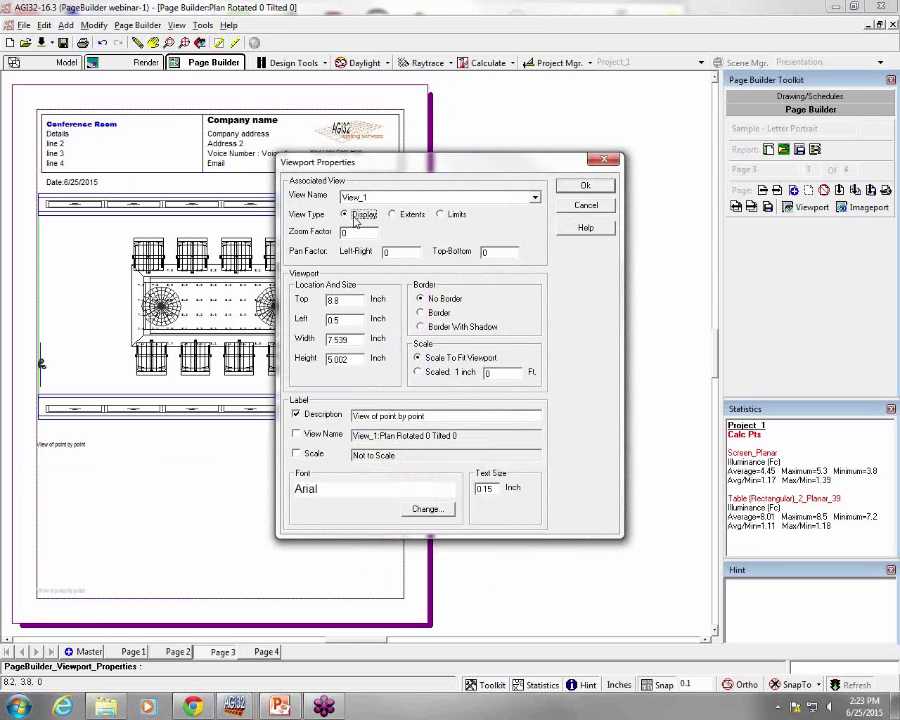
pyautogui.click(584, 186)
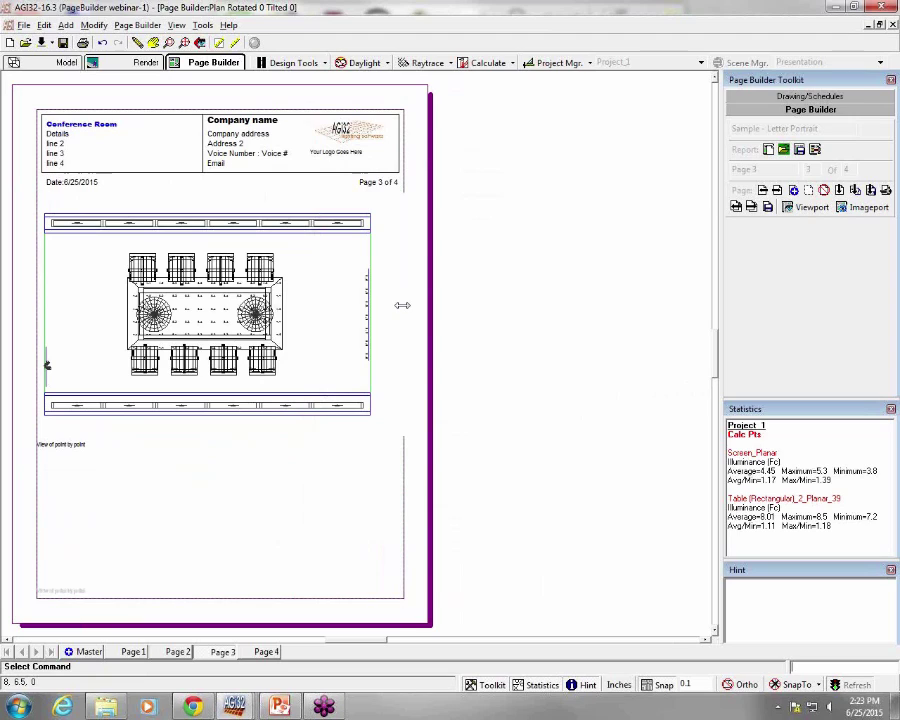
# - Narrow the Page 3 viewport to about 7.4 inches wide by adjusting its right edge
pyautogui.click(402, 305)
pyautogui.click(402, 305)
pyautogui.click(402, 305)
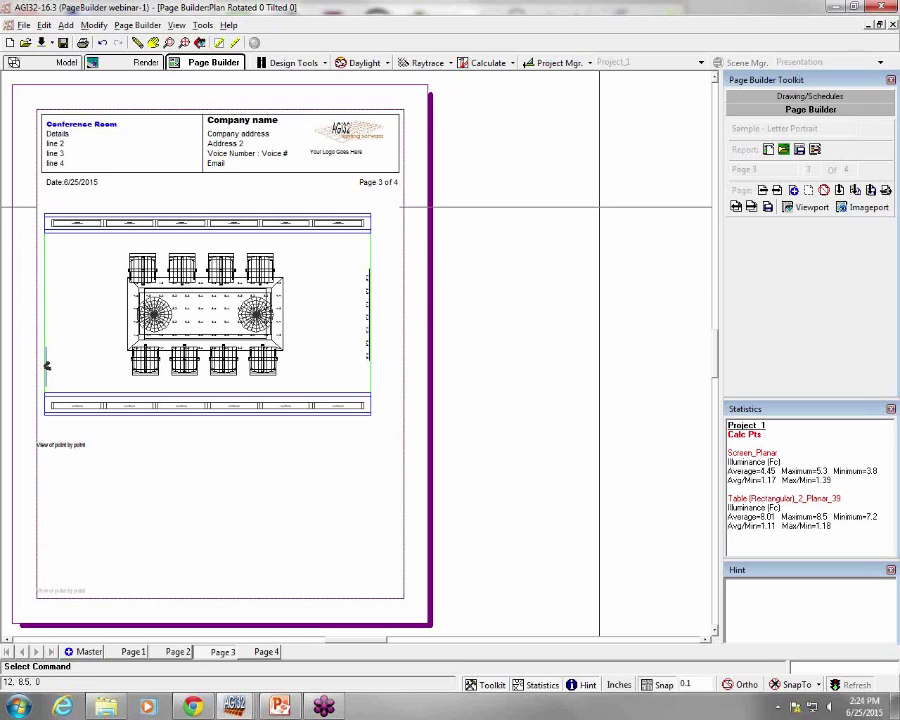
# - Change the Page 3 viewport's label description to "Illuminance on Table (fc)"
pyautogui.rightClick(178, 364)
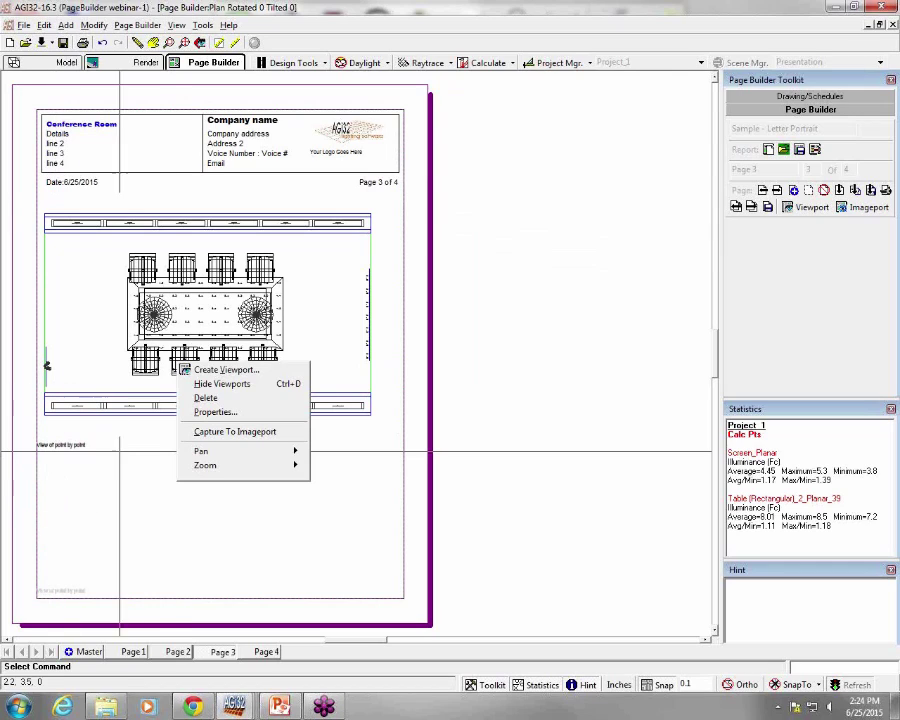
pyautogui.click(235, 413)
pyautogui.click(446, 417)
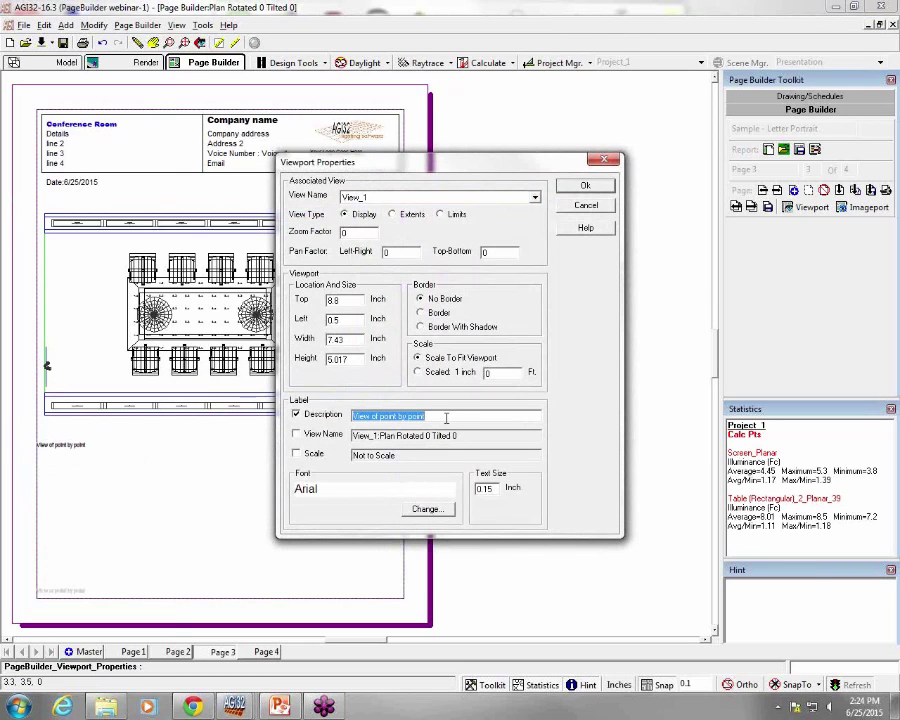
pyautogui.write('Illum')
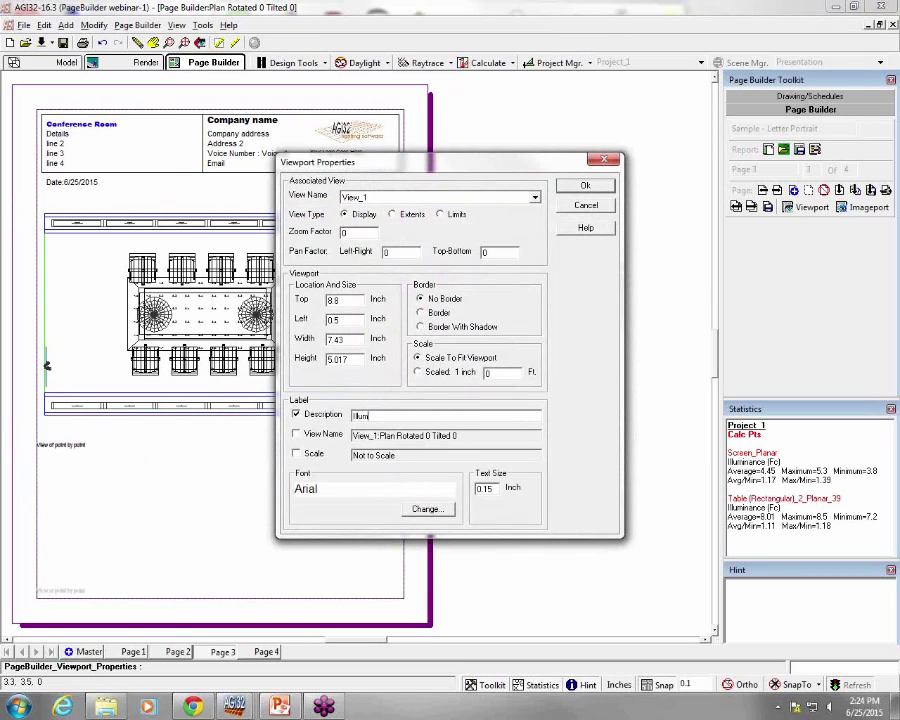
pyautogui.write('inance on Table (fc)')
pyautogui.click(492, 490)
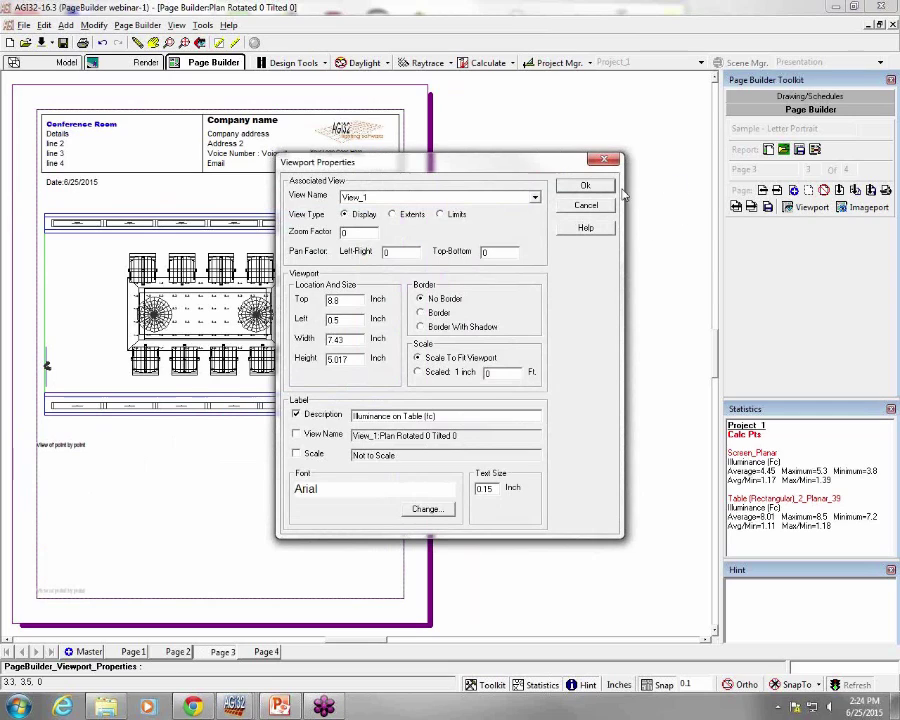
pyautogui.click(590, 187)
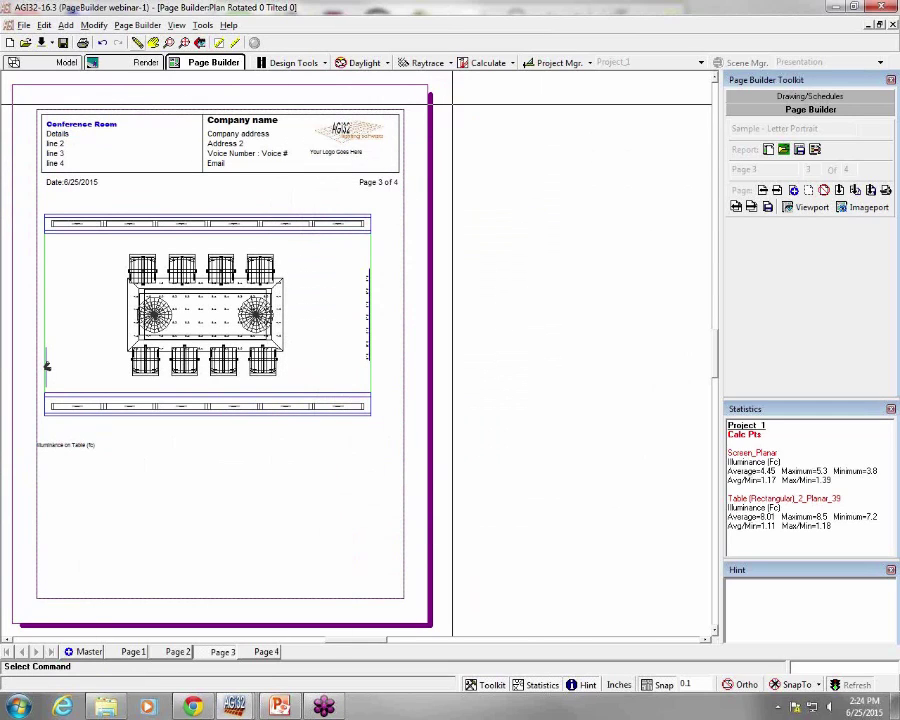
# - Replace the placeholder image in the Page 4 imageport with the current Render image
pyautogui.click(277, 655)
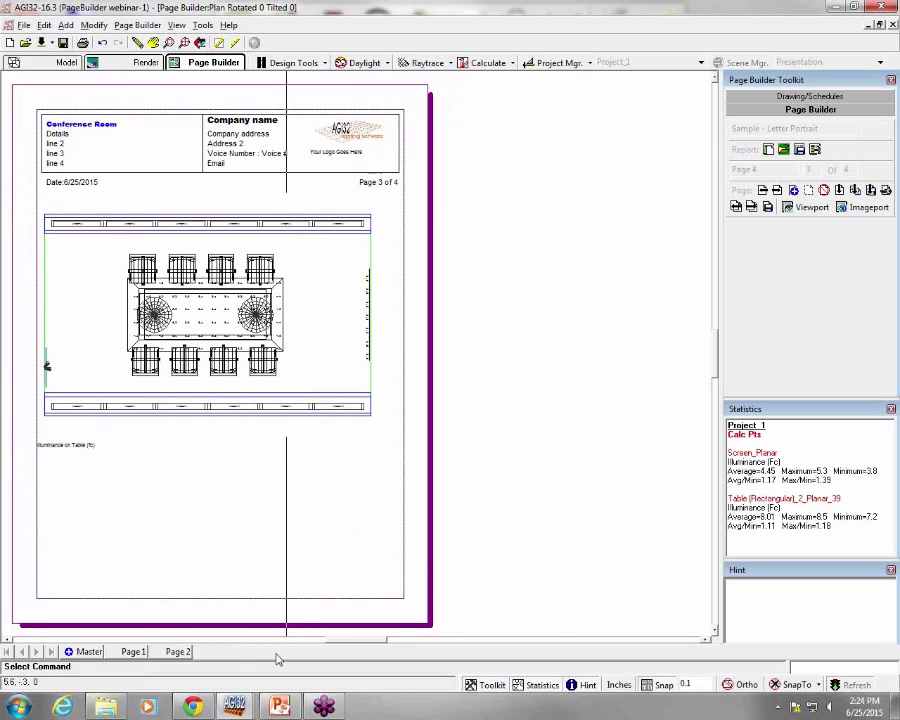
pyautogui.click(277, 655)
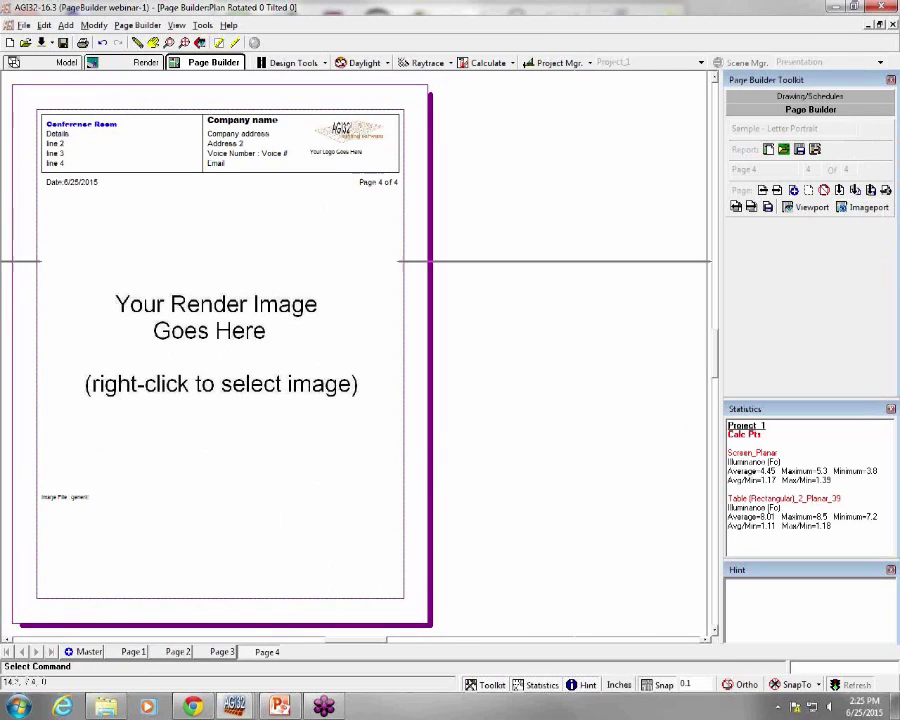
pyautogui.rightClick(205, 384)
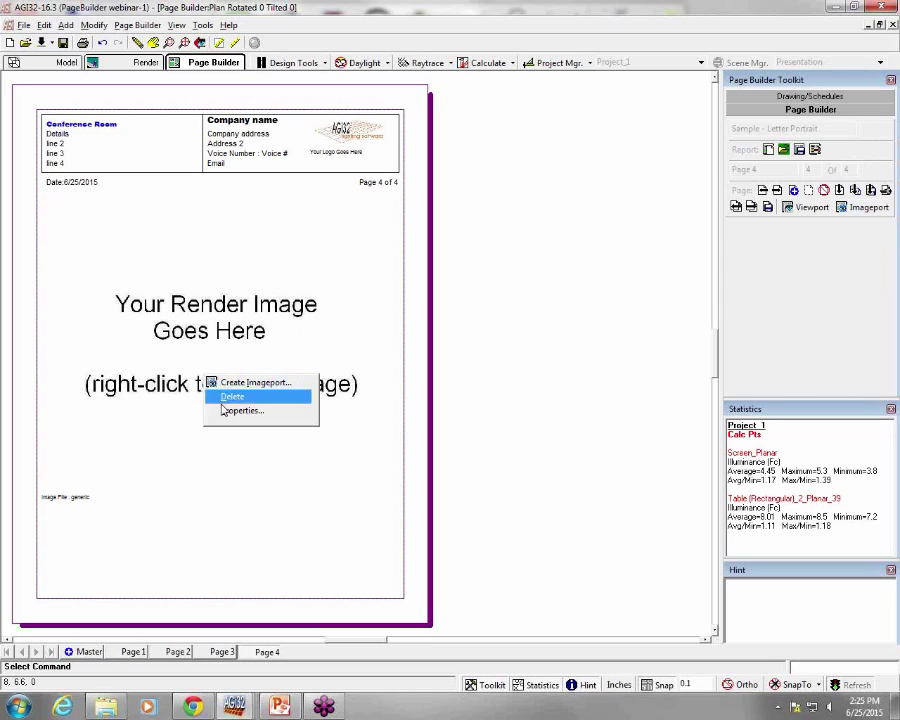
pyautogui.click(229, 414)
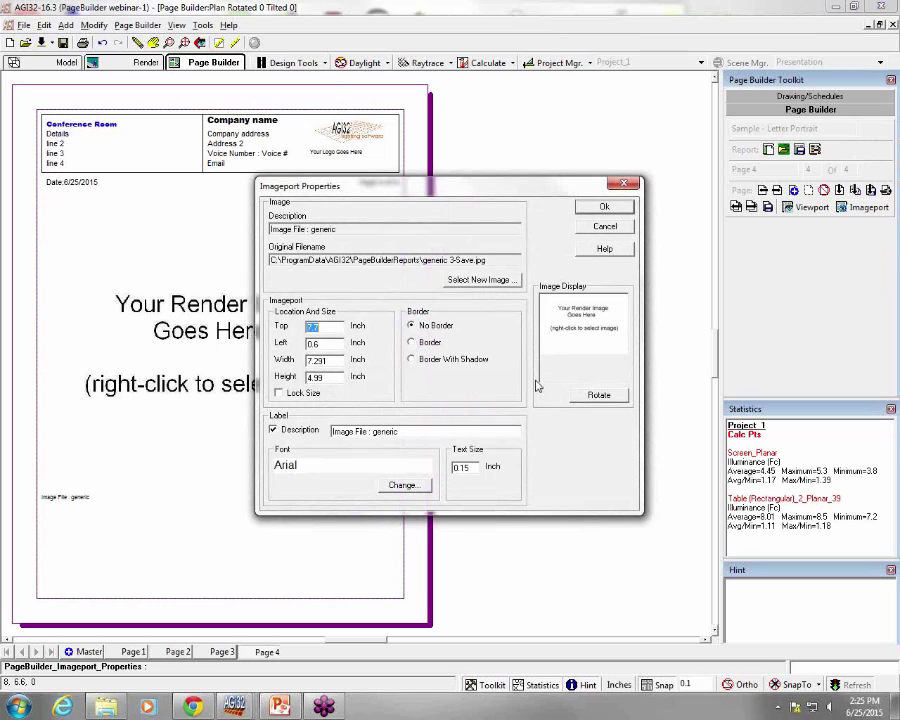
pyautogui.click(465, 283)
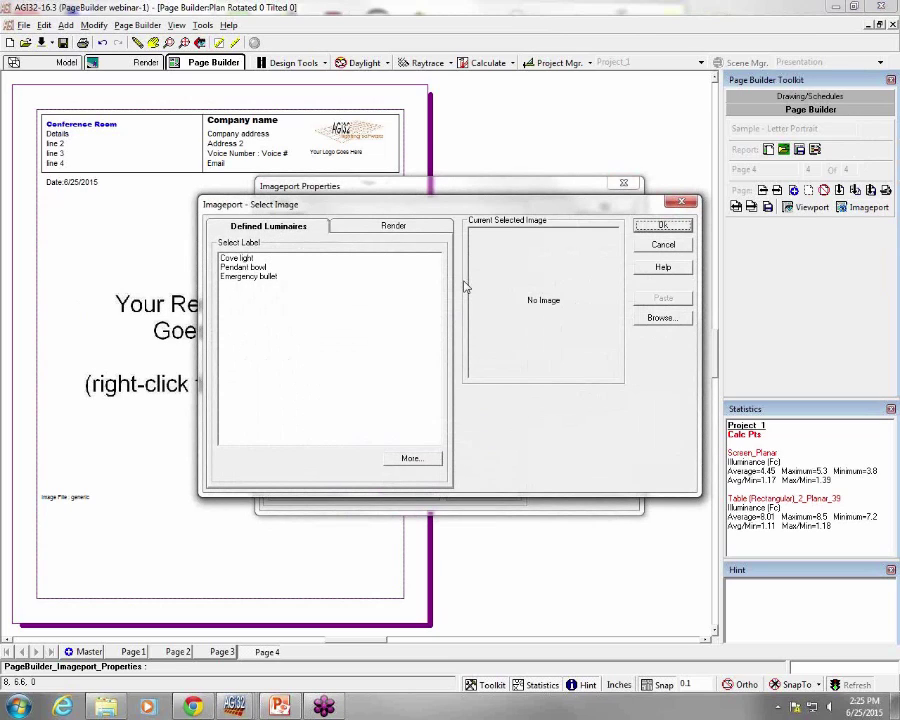
pyautogui.click(655, 320)
pyautogui.click(249, 260)
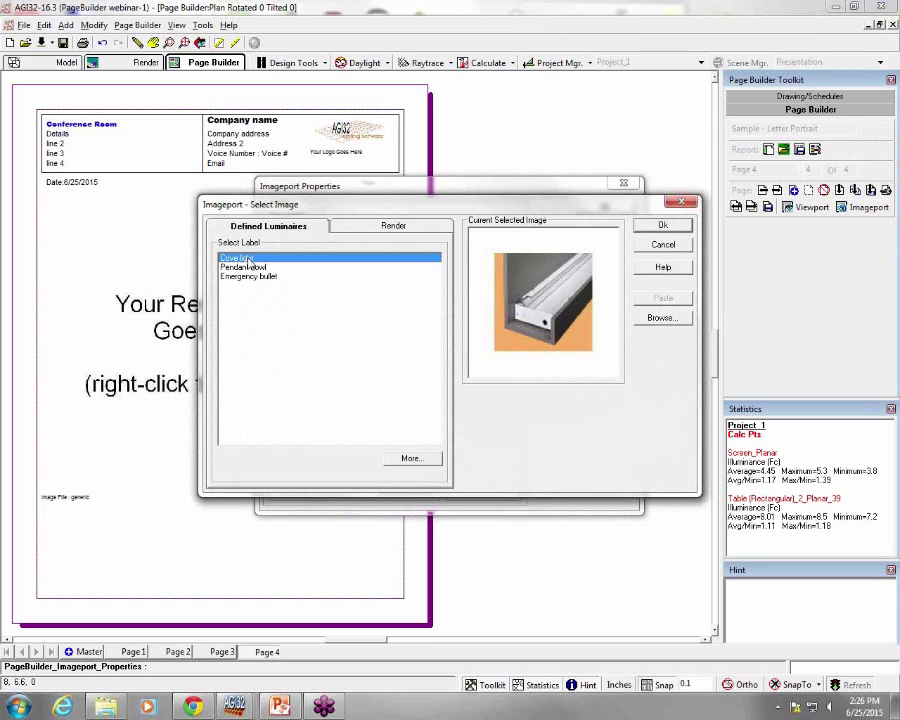
pyautogui.click(253, 267)
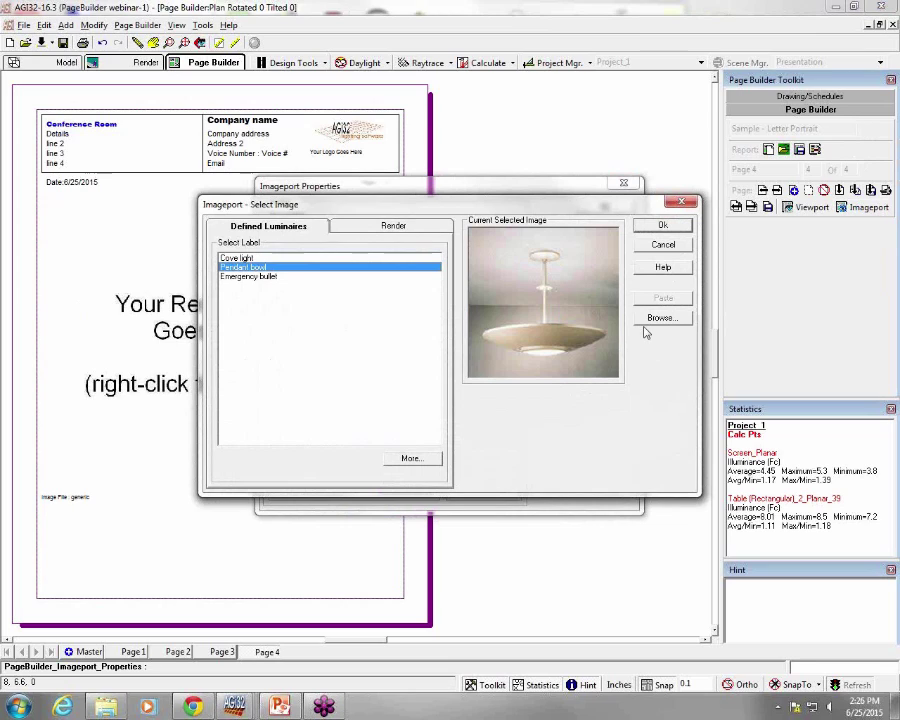
pyautogui.click(402, 226)
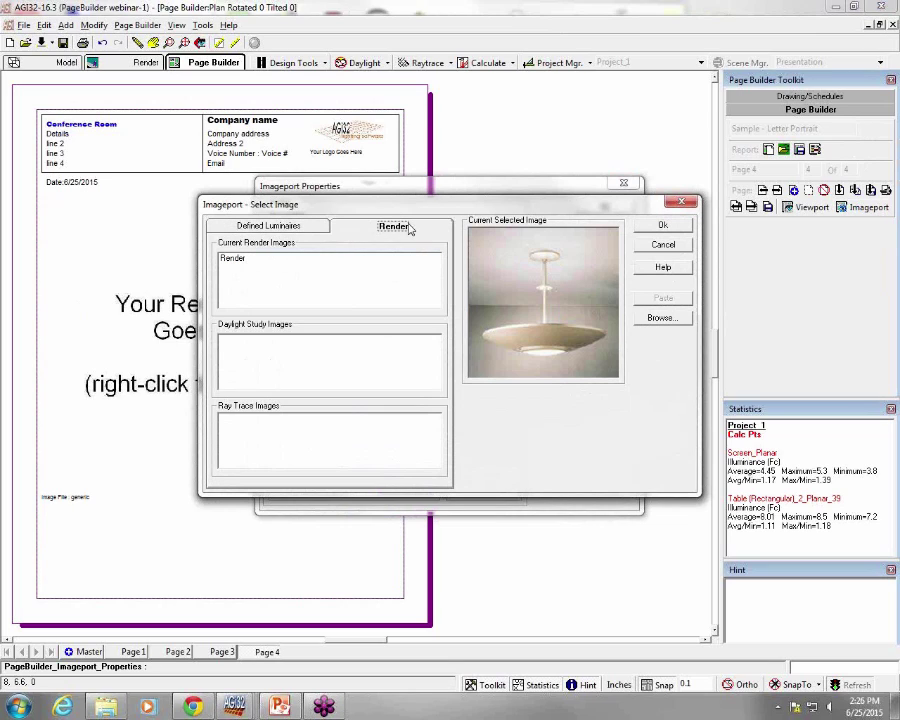
pyautogui.click(240, 261)
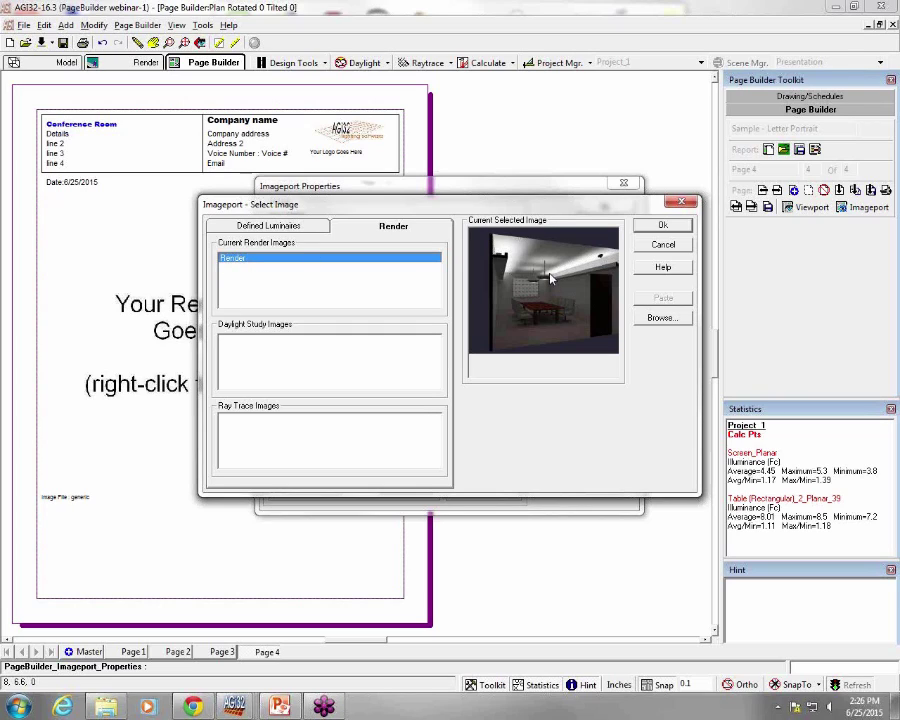
pyautogui.click(644, 227)
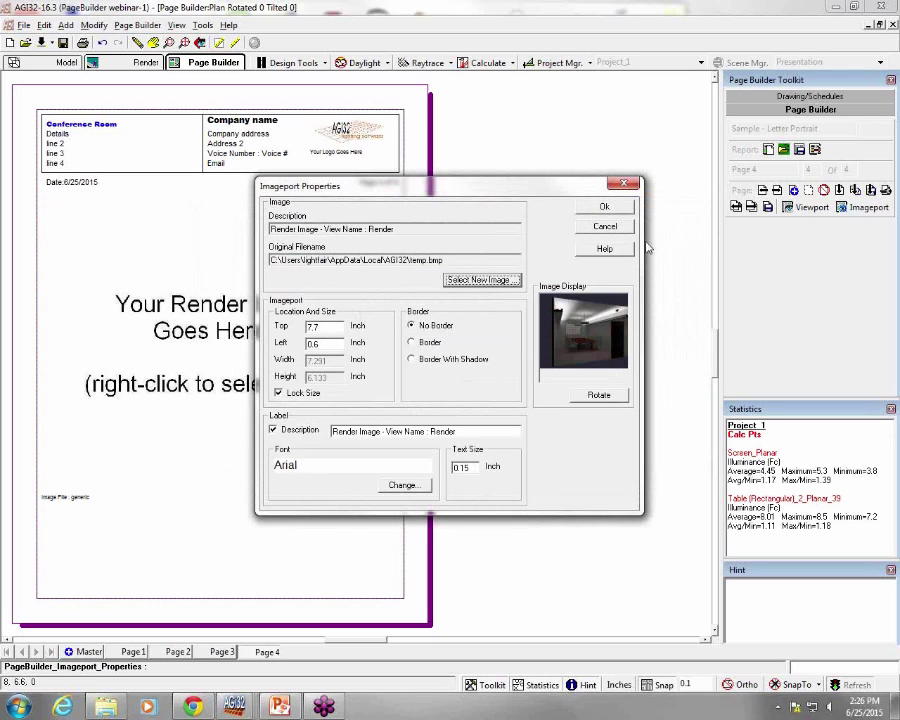
# - Rotate the render image through a full turn back to its original orientation
pyautogui.click(600, 396)
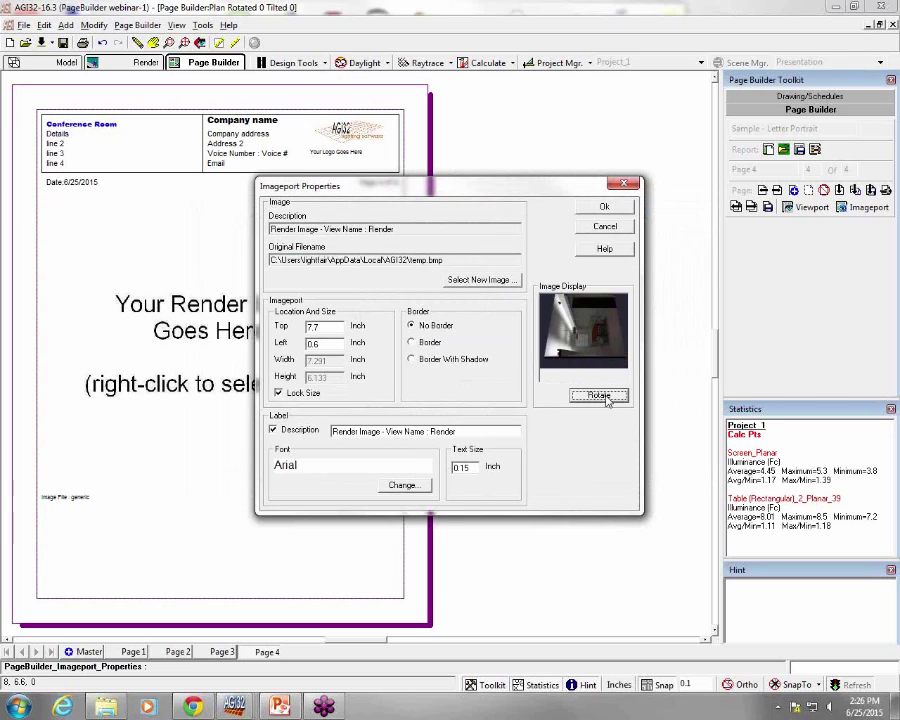
pyautogui.click(600, 396)
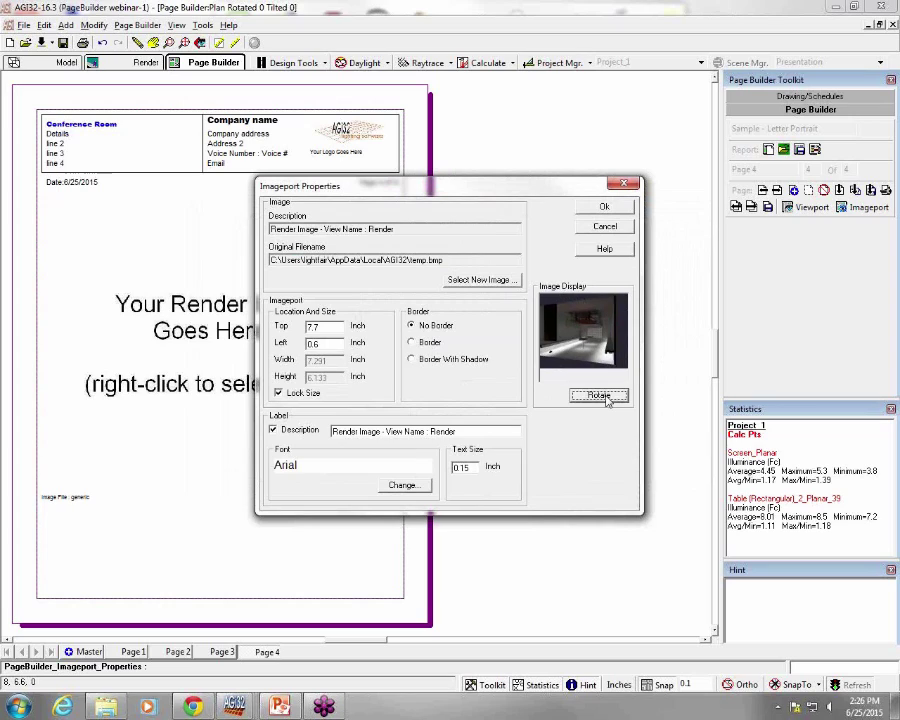
pyautogui.click(600, 396)
pyautogui.click(600, 396)
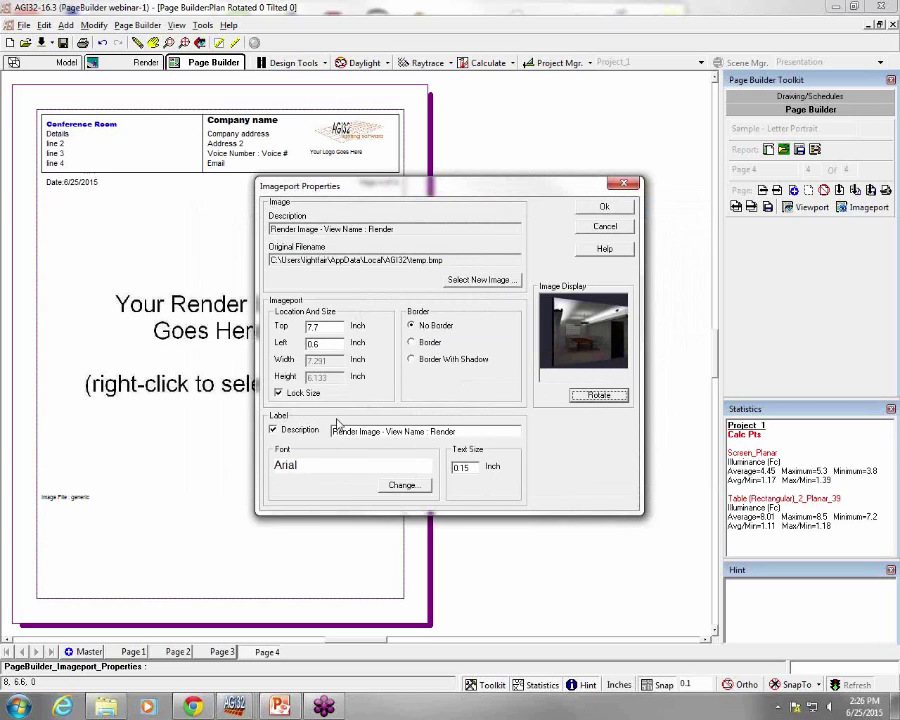
# - Label the imageport "End View of Conference Room" and apply its properties to Page 4
pyautogui.moveTo(470, 431); pyautogui.dragTo(333, 431)
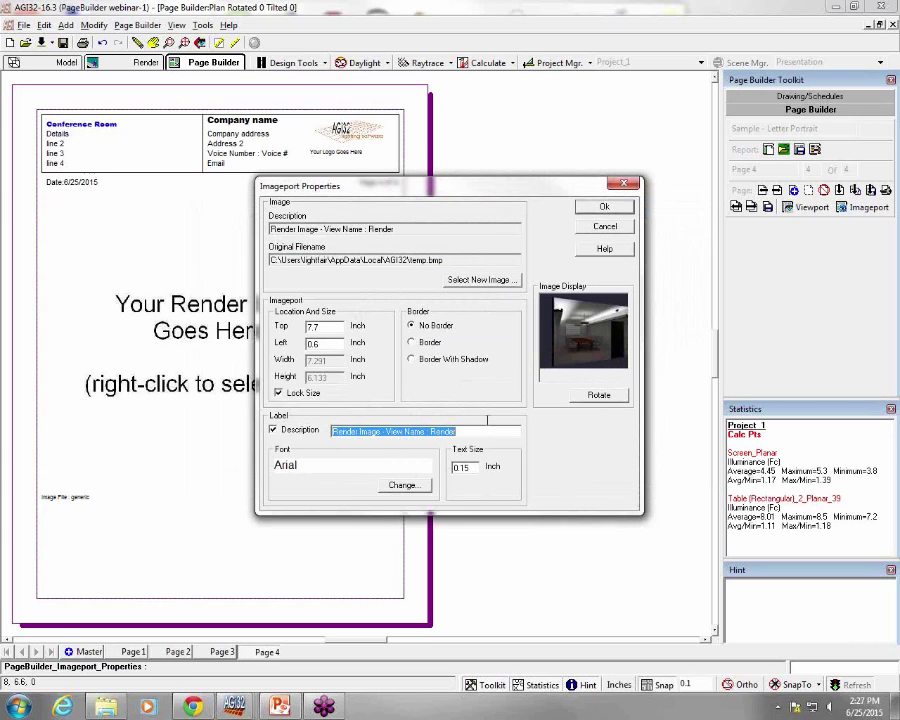
pyautogui.write('End V')
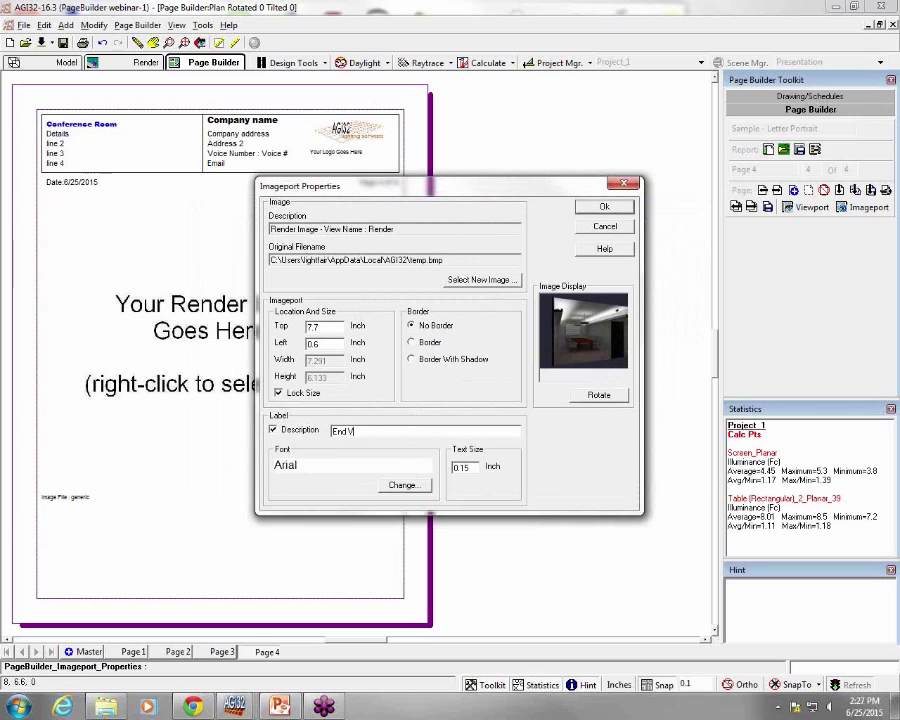
pyautogui.write('iew of Conference Room')
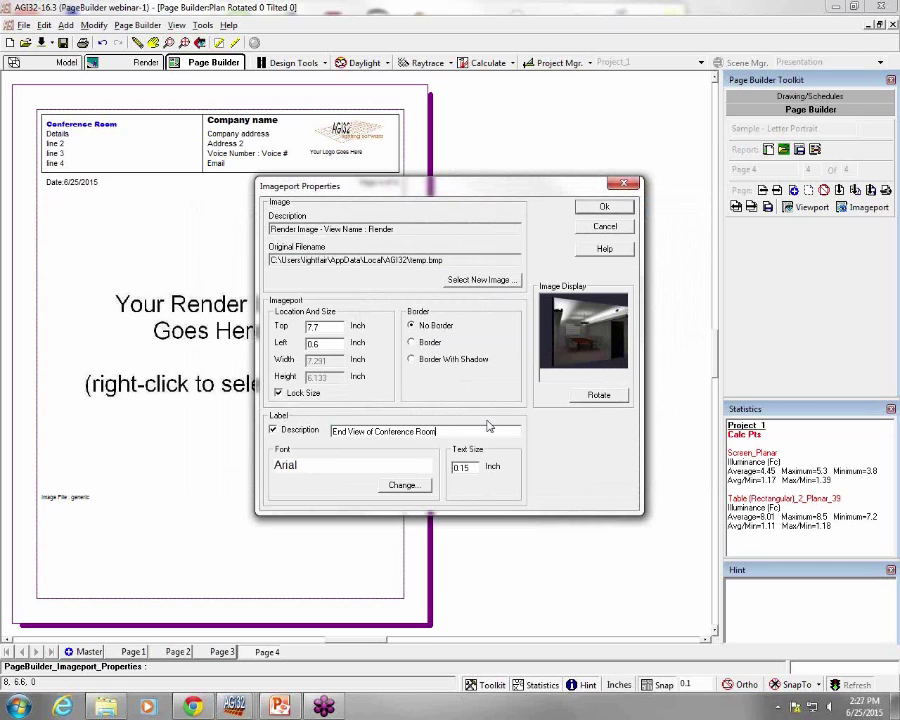
pyautogui.click(601, 206)
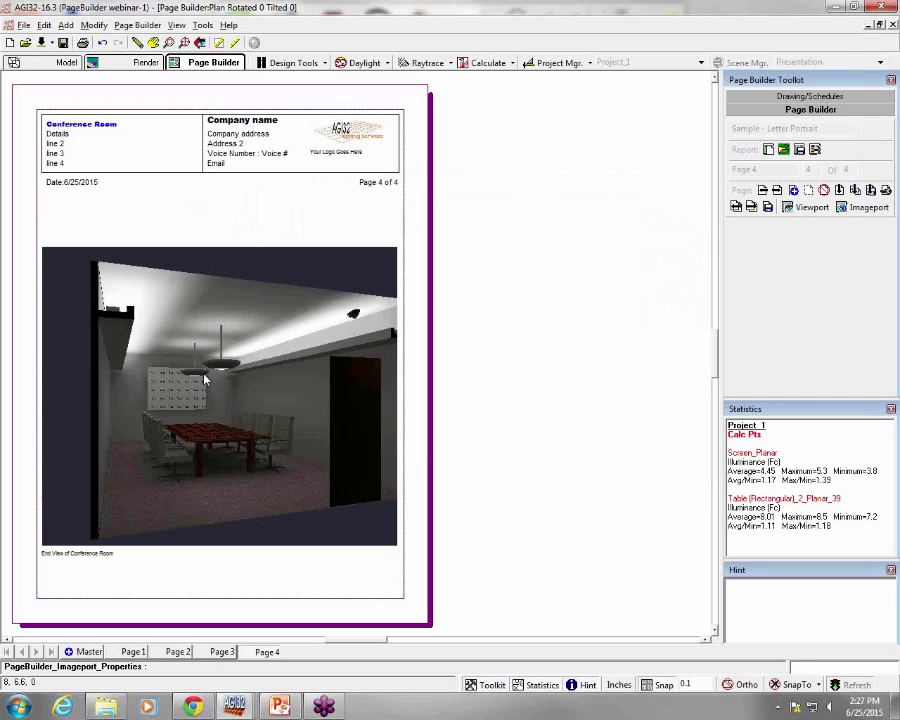
# - Move the Page 4 render image up to a top position of about 8.2 inches and unlock its size
pyautogui.click(171, 543)
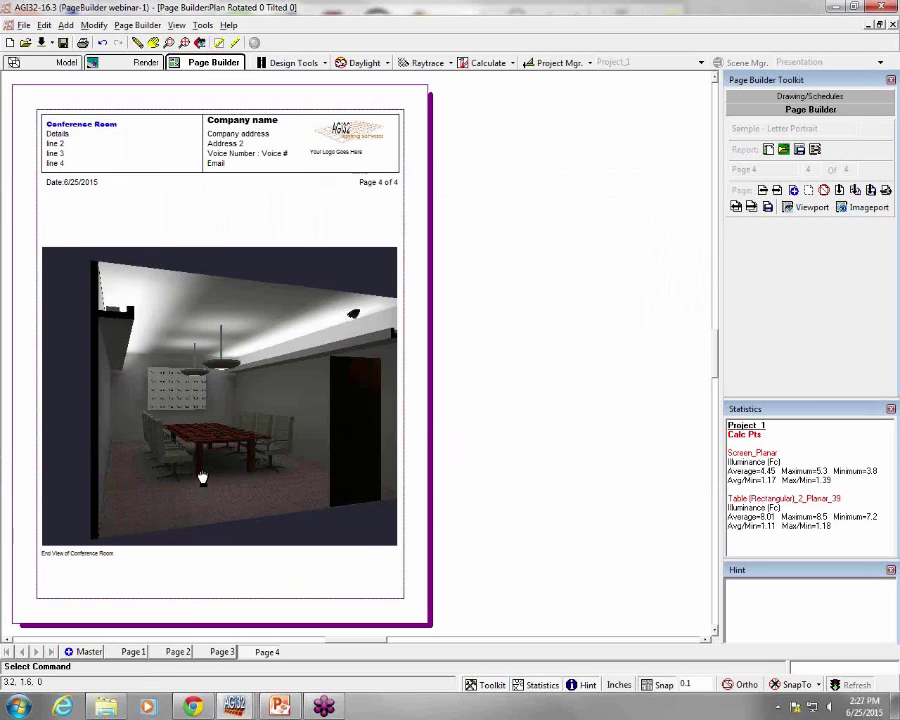
pyautogui.moveTo(202, 478); pyautogui.dragTo(205, 483)
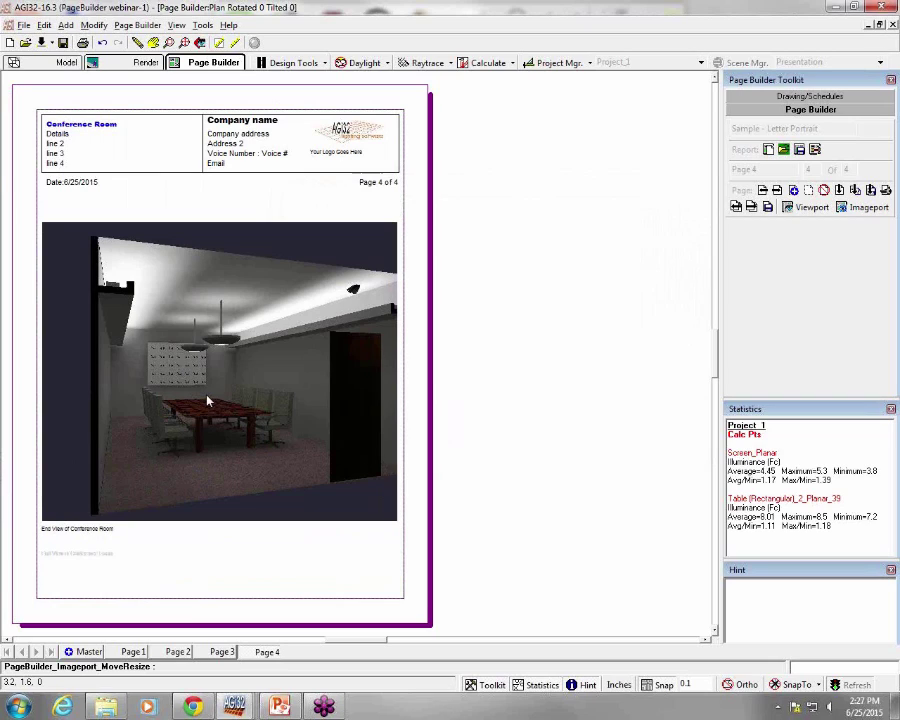
pyautogui.rightClick(175, 342)
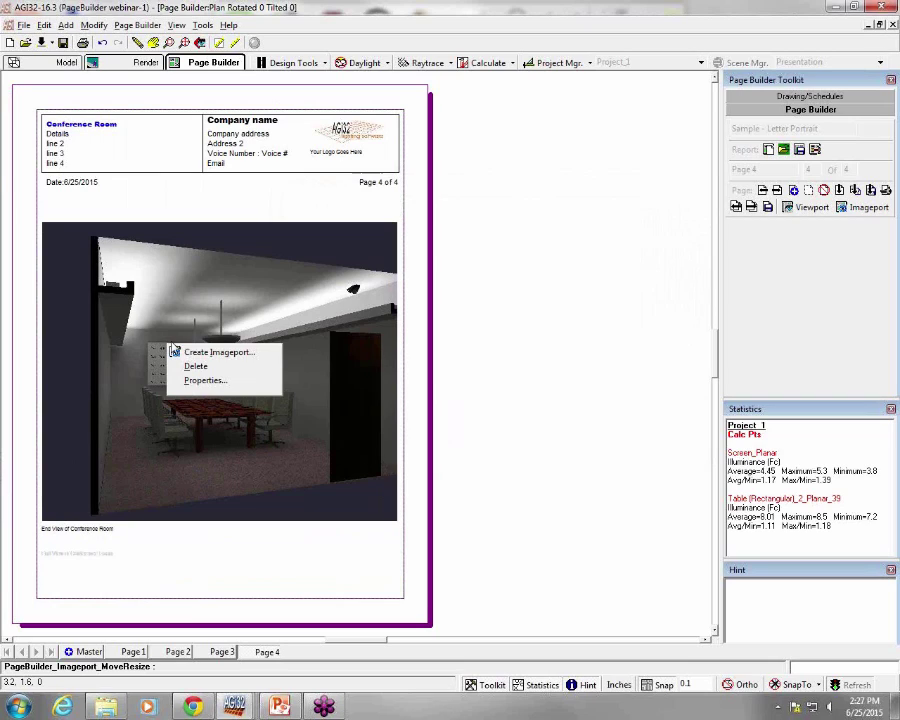
pyautogui.click(199, 379)
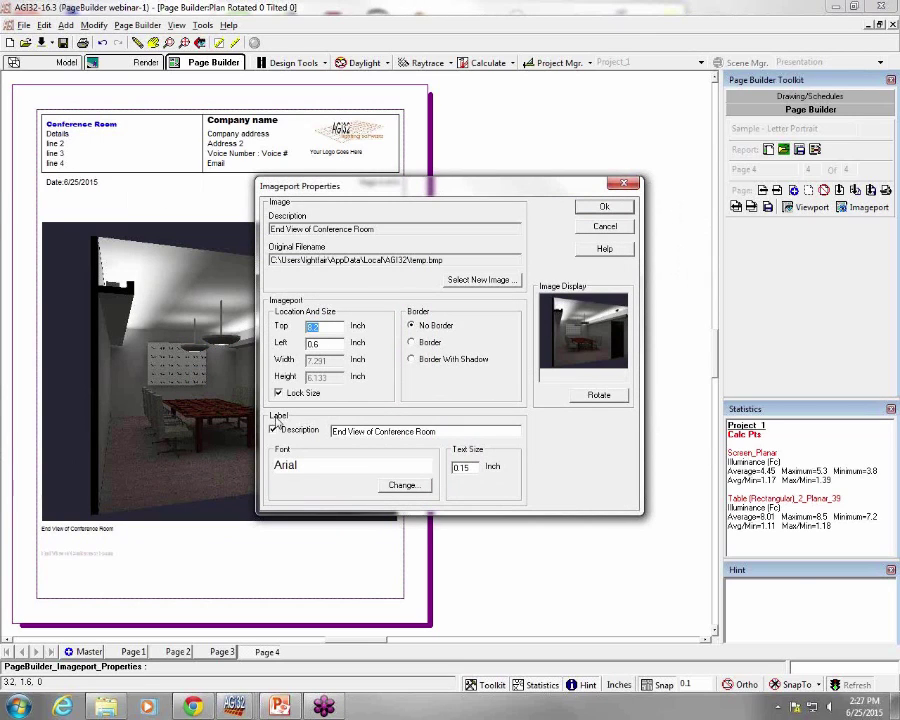
pyautogui.click(279, 393)
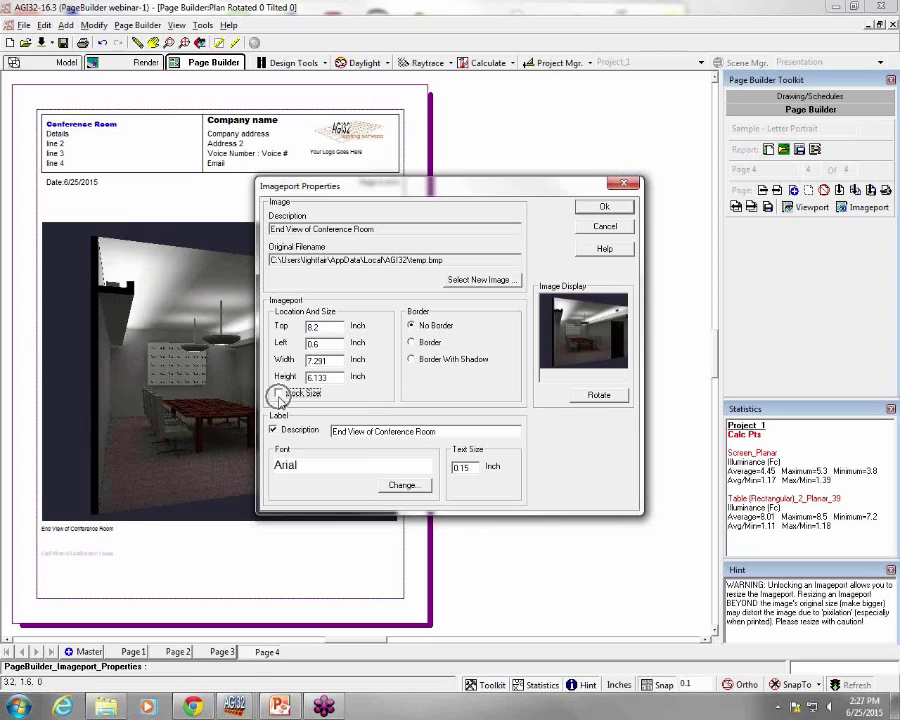
pyautogui.click(627, 207)
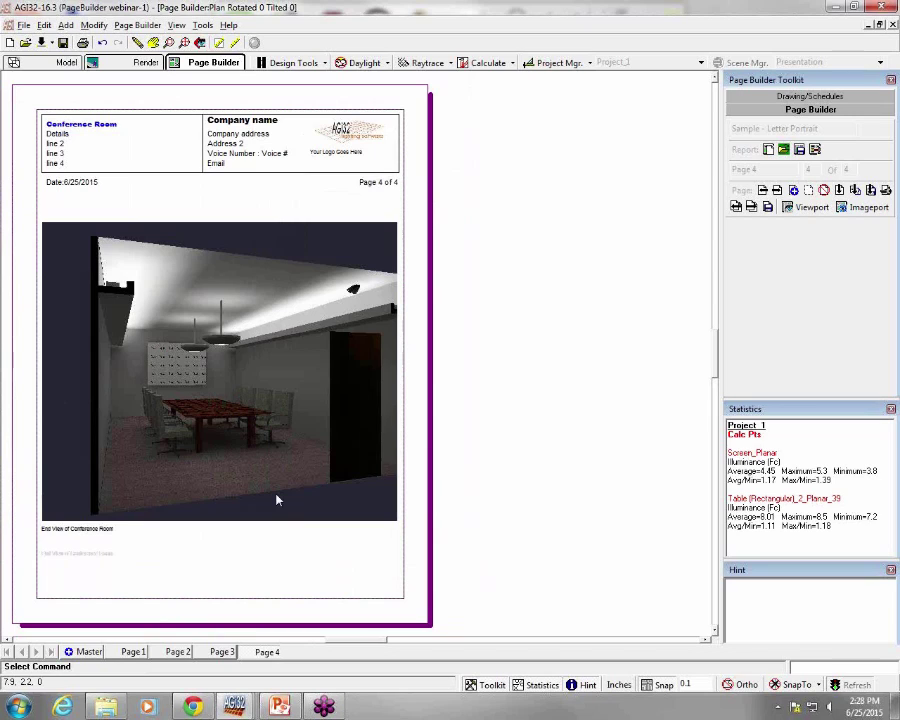
# - Shrink the render image from its lower-right corner, then enlarge it to nearly the full width between the page margins
pyautogui.moveTo(380, 524); pyautogui.dragTo(372, 450)
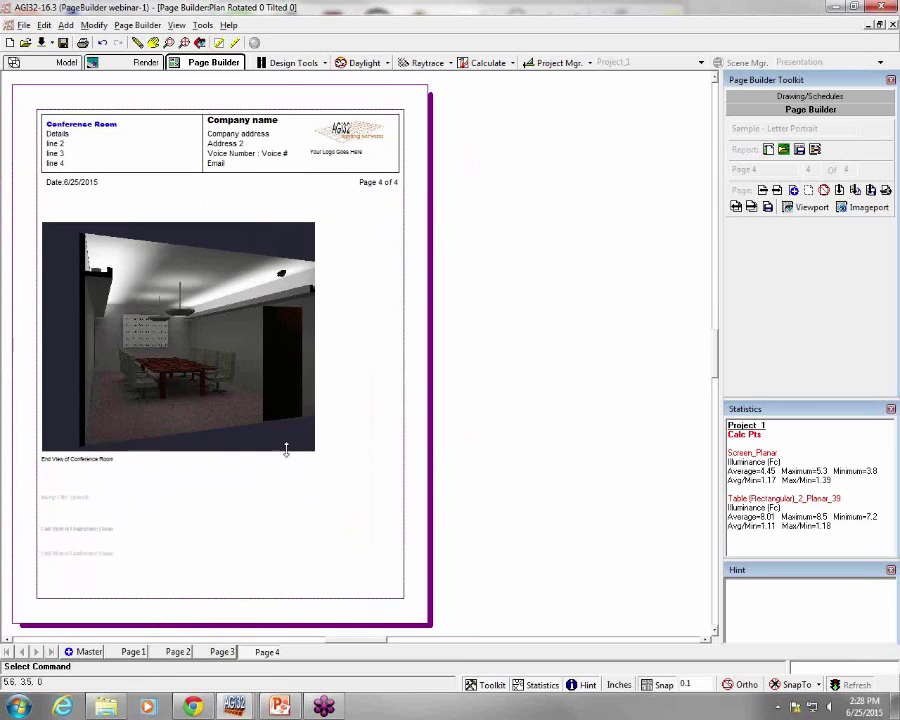
pyautogui.moveTo(312, 430)
pyautogui.mouseDown()
pyautogui.moveTo(350, 424)
pyautogui.moveTo(315, 440)
pyautogui.moveTo(306, 470)
pyautogui.moveTo(312, 492)
pyautogui.moveTo(321, 457)
pyautogui.moveTo(311, 448)
pyautogui.mouseUp()
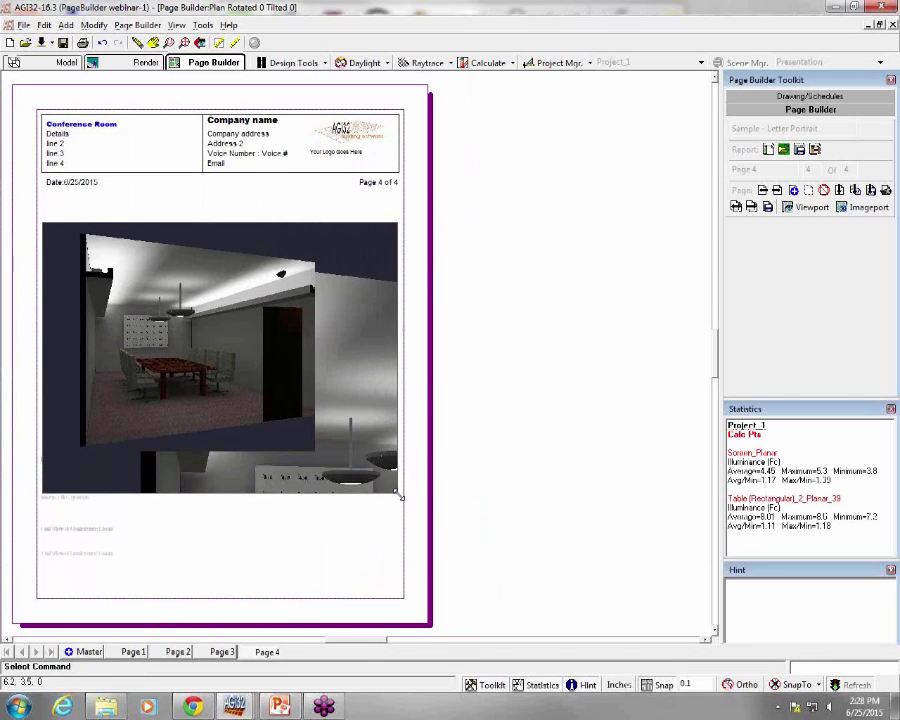
pyautogui.moveTo(396, 487); pyautogui.dragTo(400, 516)
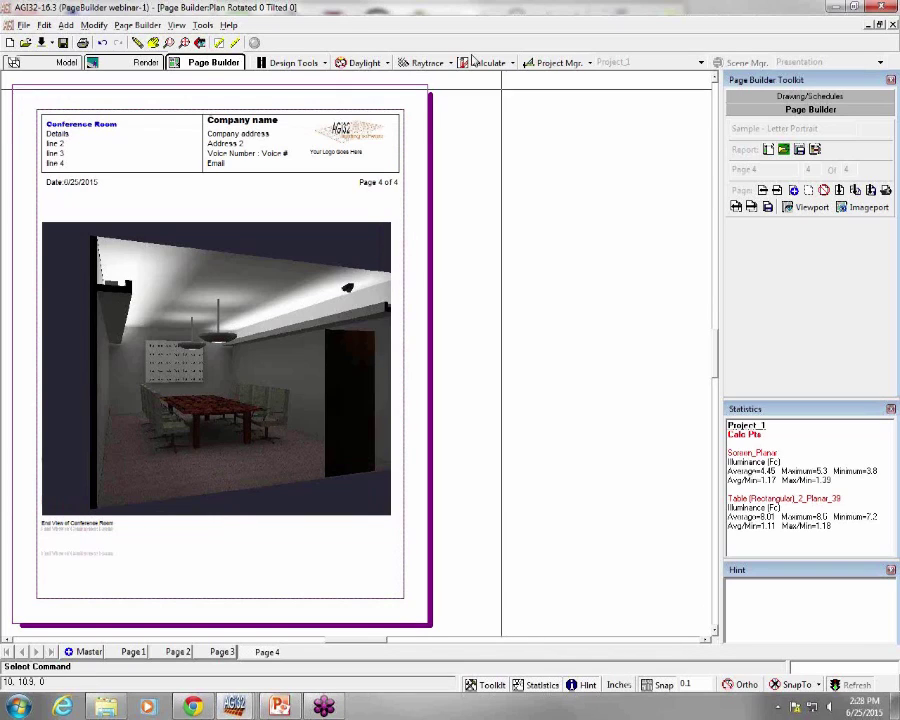
# - Move the table illuminance page ahead of the screen illuminance page in the report and check the new page order
pyautogui.click(178, 651)
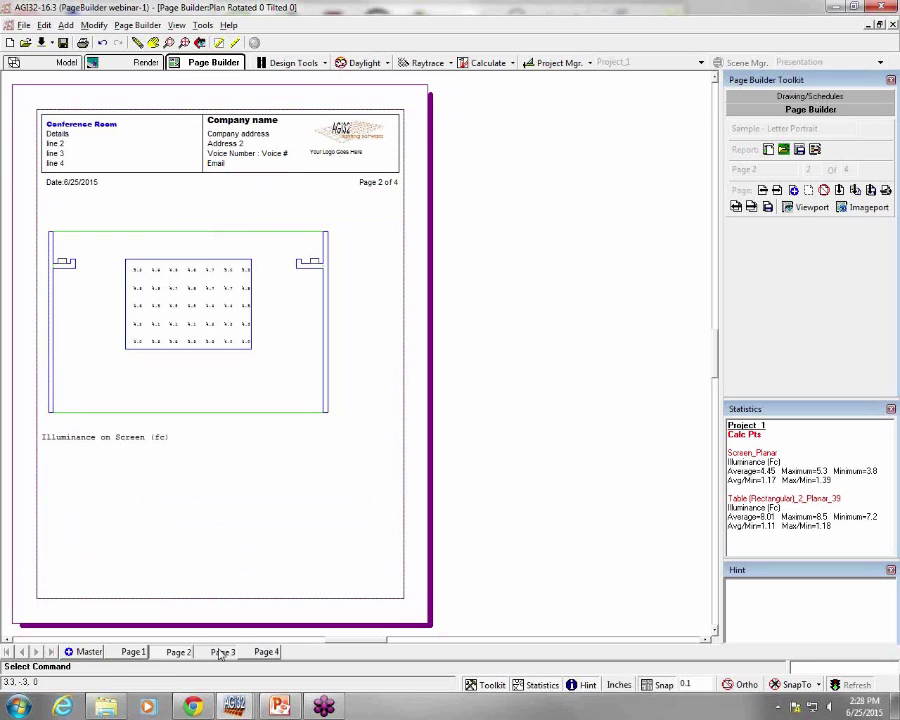
pyautogui.click(221, 651)
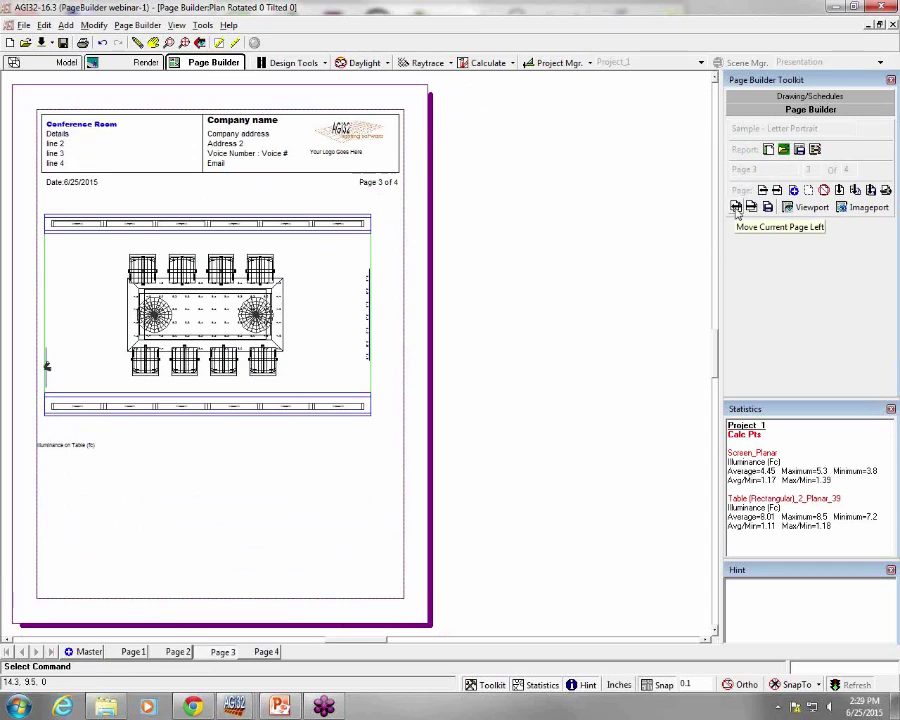
pyautogui.click(737, 206)
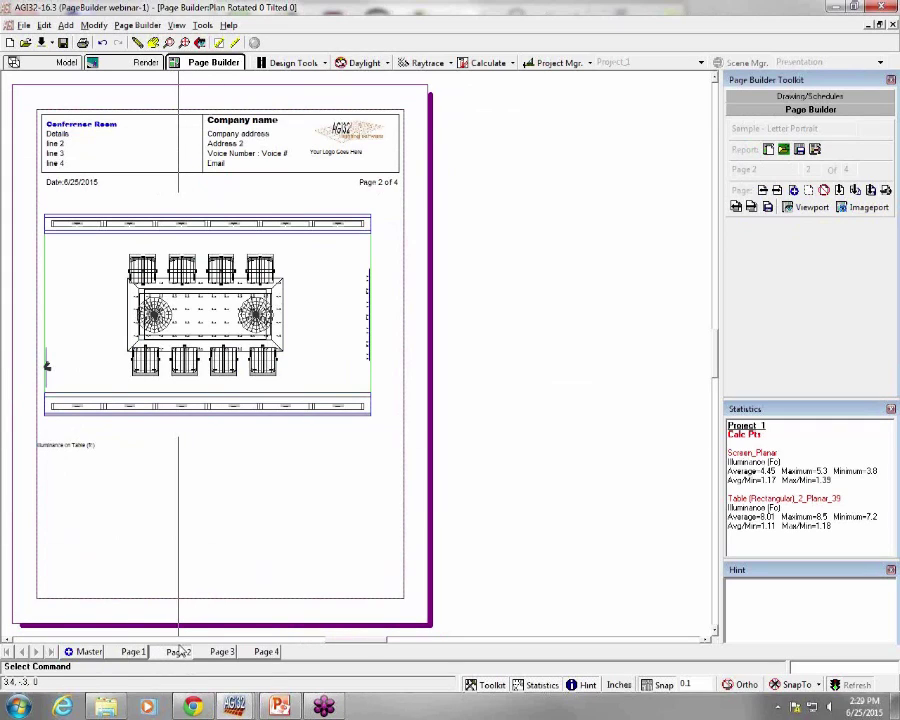
pyautogui.click(210, 652)
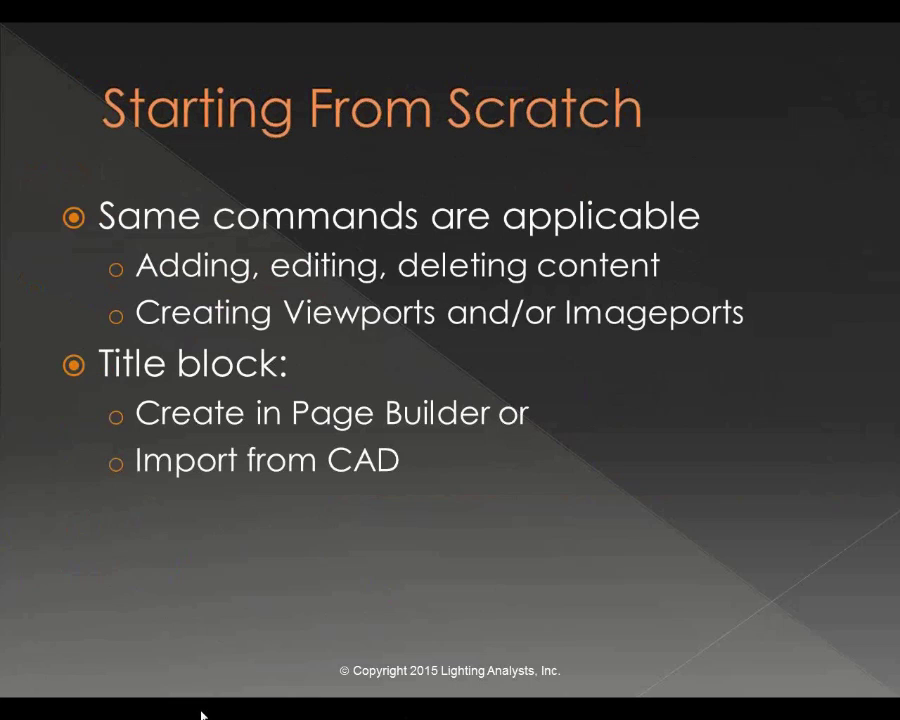
# - Switch to AGI32 with the PageBuilderWebinar_from scratch street lighting project open and look at the available calculation methods
pyautogui.hotkey('alt', 'Tab')
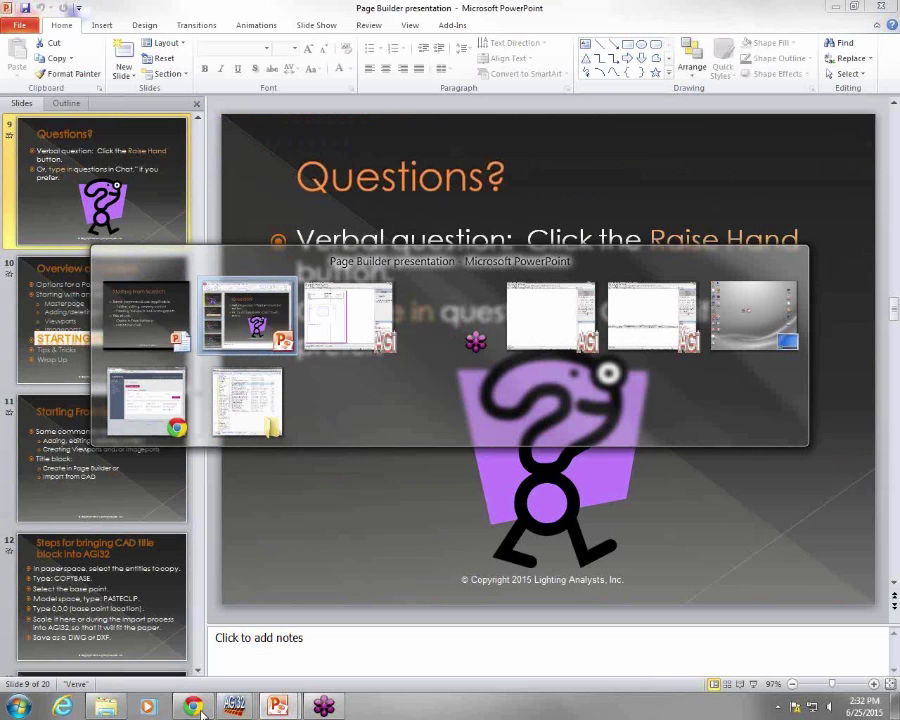
pyautogui.press('Tab')
pyautogui.press('Tab')
pyautogui.press('Tab')
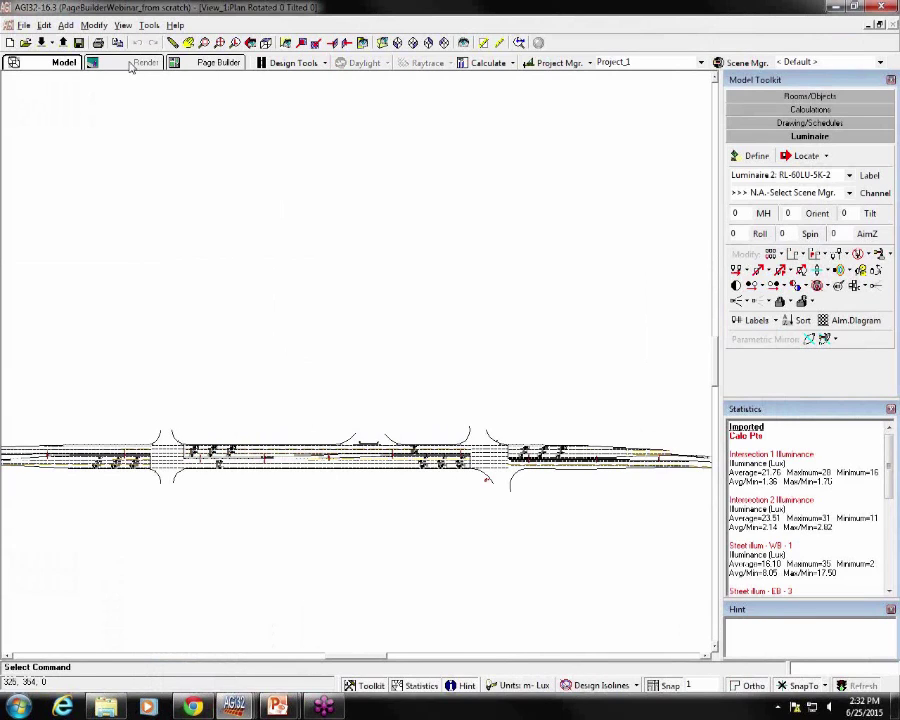
pyautogui.click(513, 64)
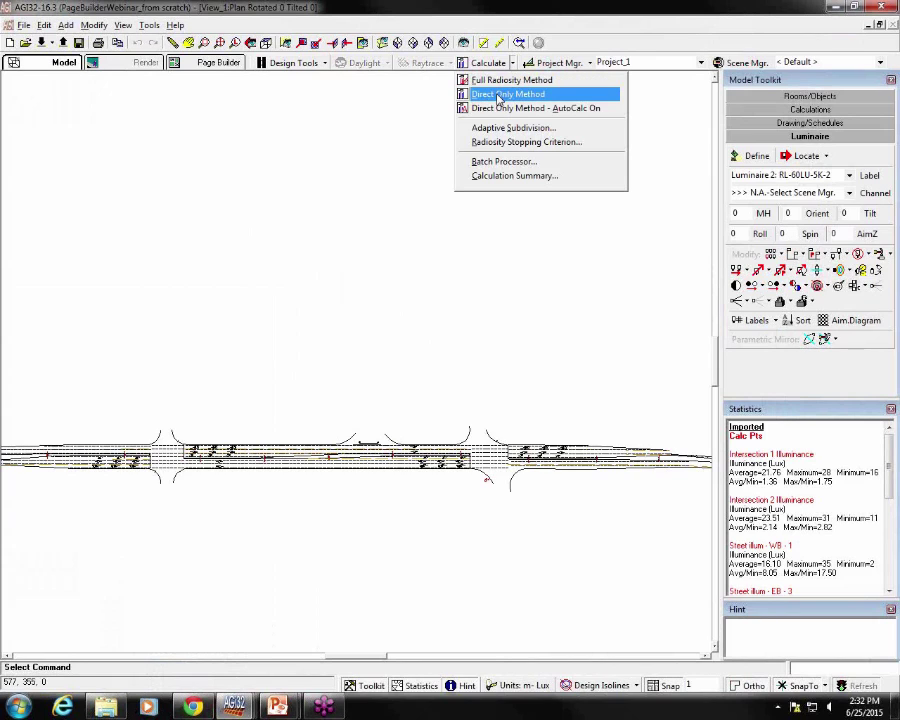
pyautogui.click(411, 107)
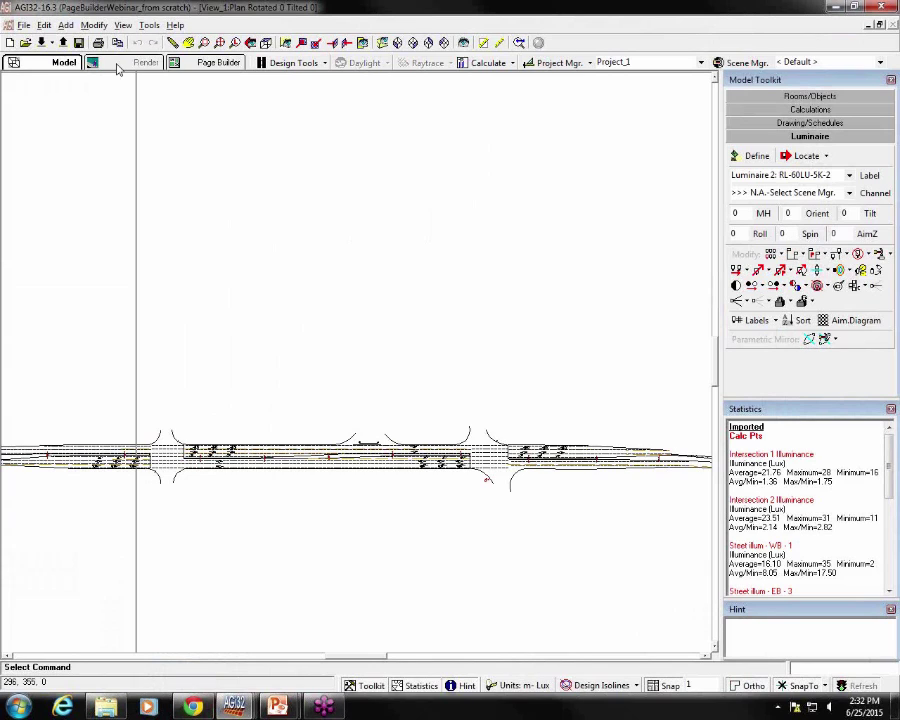
# - Create a new one-page Page Builder report on D Size Sheet (22 x 34 inches) paper in landscape orientation
pyautogui.click(218, 62)
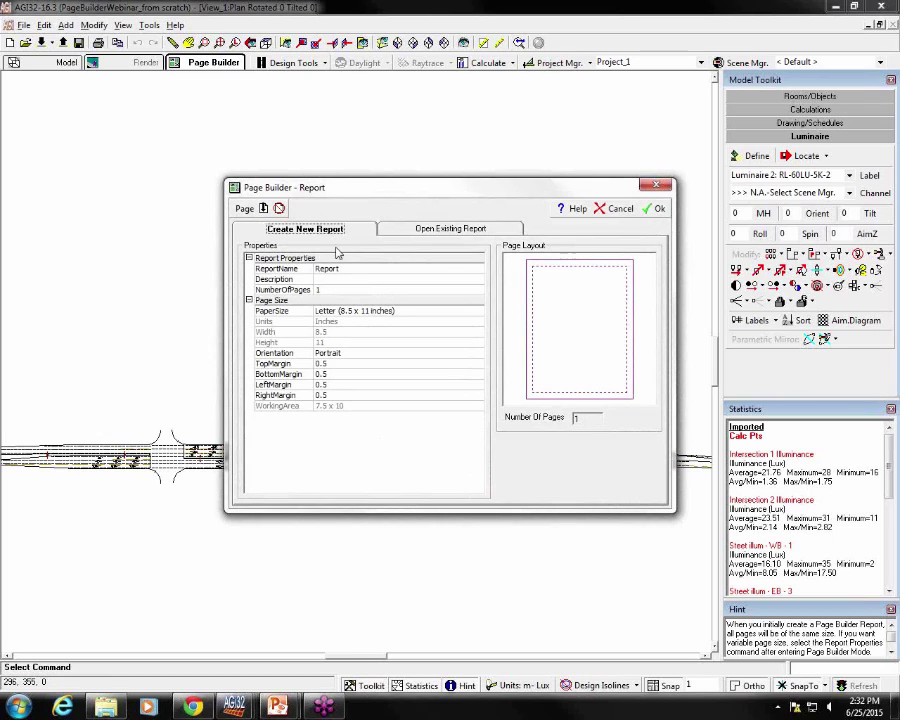
pyautogui.click(404, 311)
pyautogui.moveTo(478, 326); pyautogui.dragTo(479, 372)
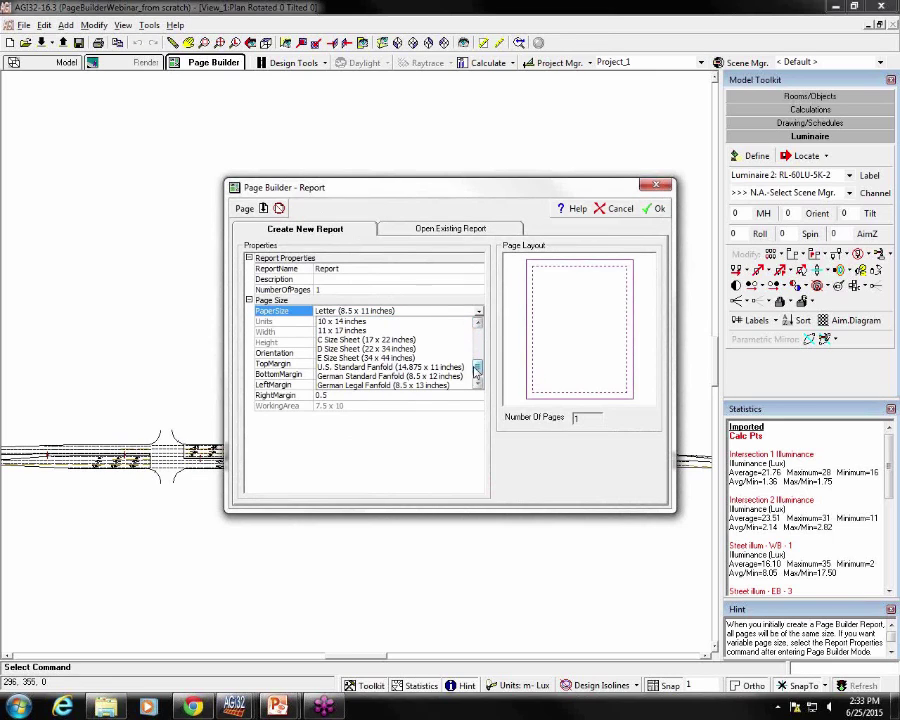
pyautogui.click(370, 349)
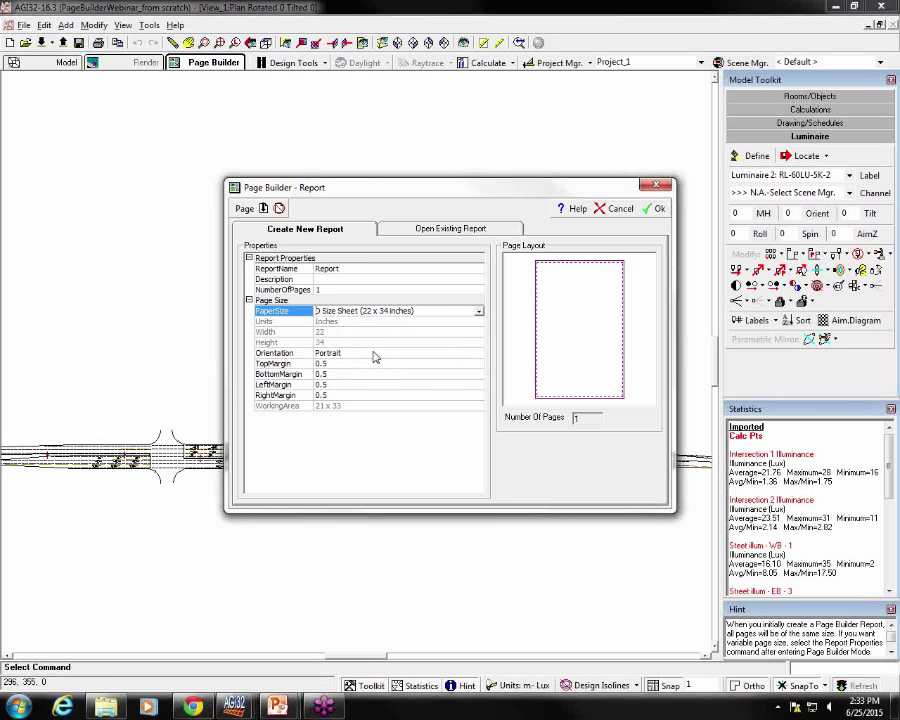
pyautogui.click(375, 355)
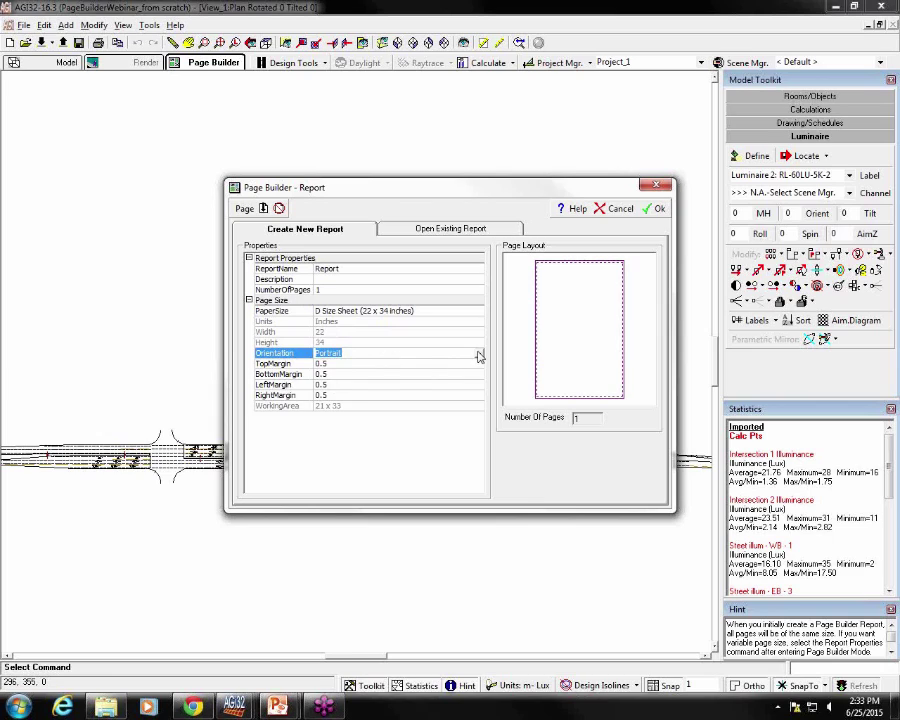
pyautogui.click(478, 354)
pyautogui.click(424, 373)
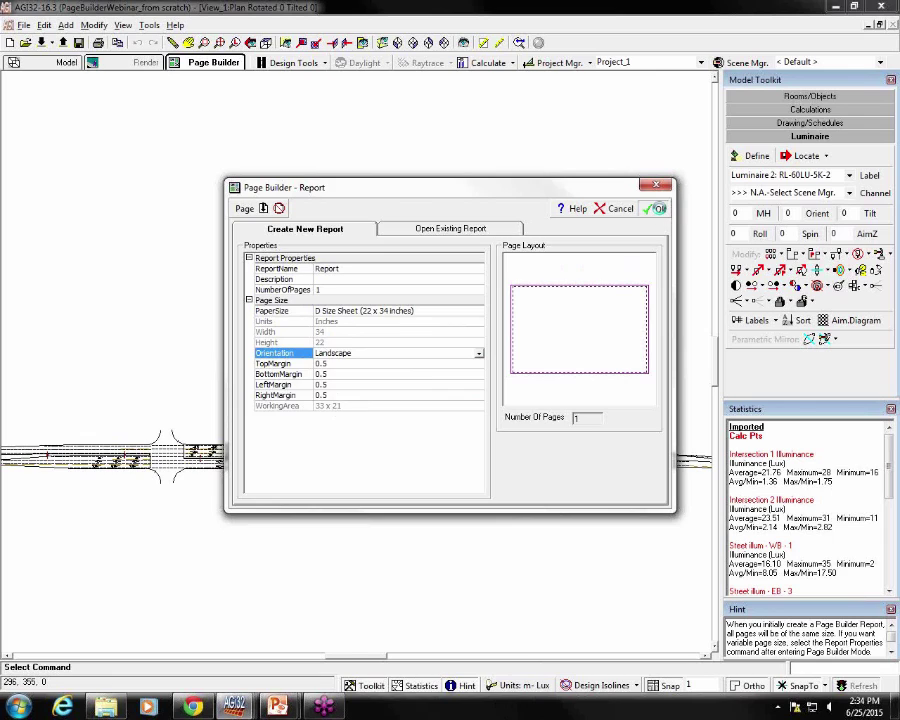
pyautogui.click(656, 208)
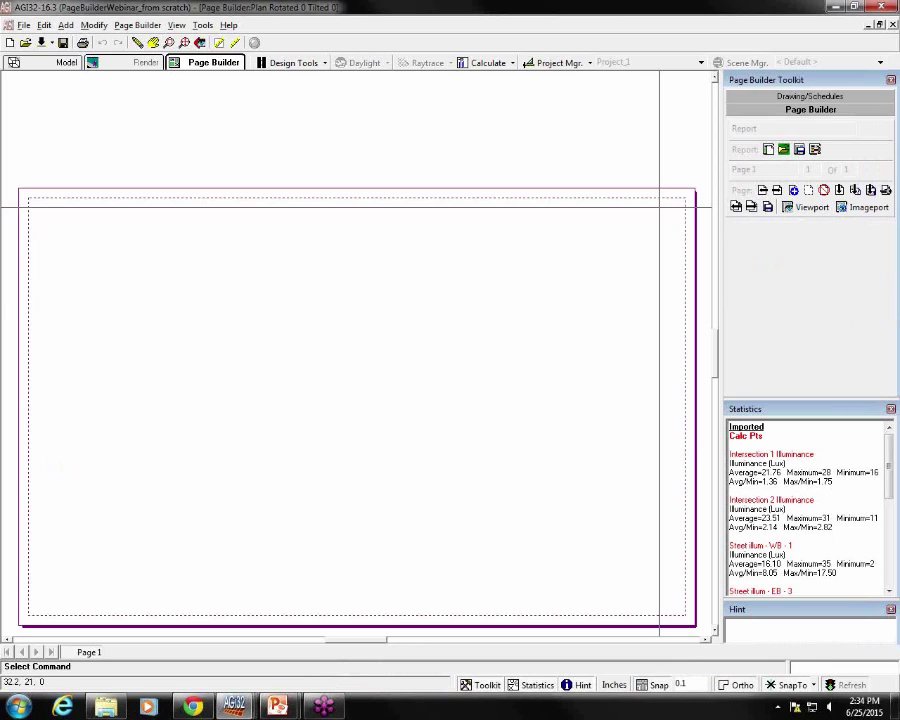
# - Turn the report's only page into the master page and add a Page 1 to the report
pyautogui.click(795, 192)
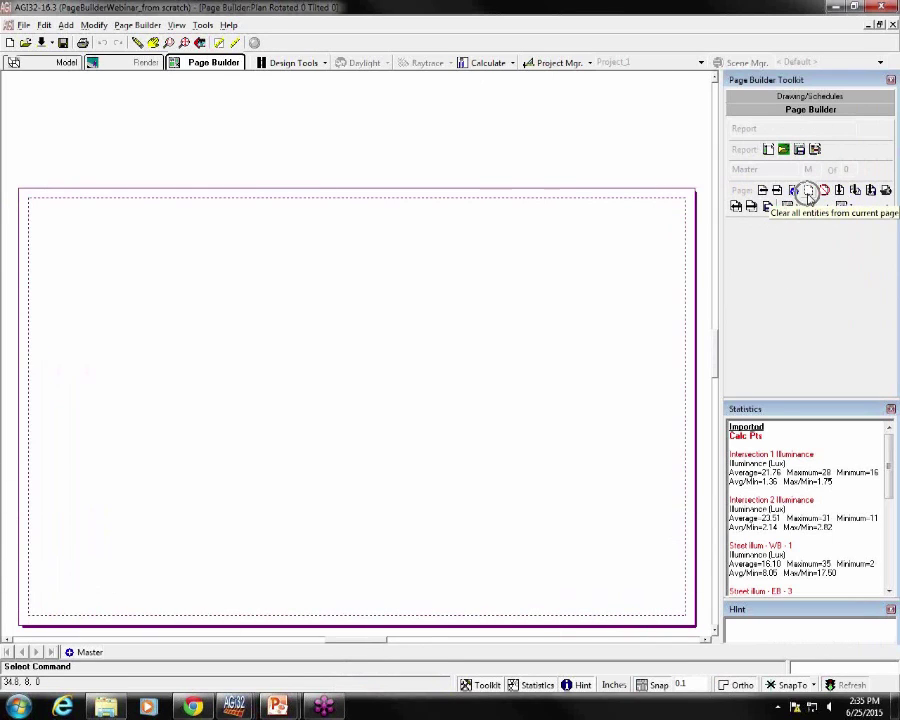
pyautogui.click(840, 196)
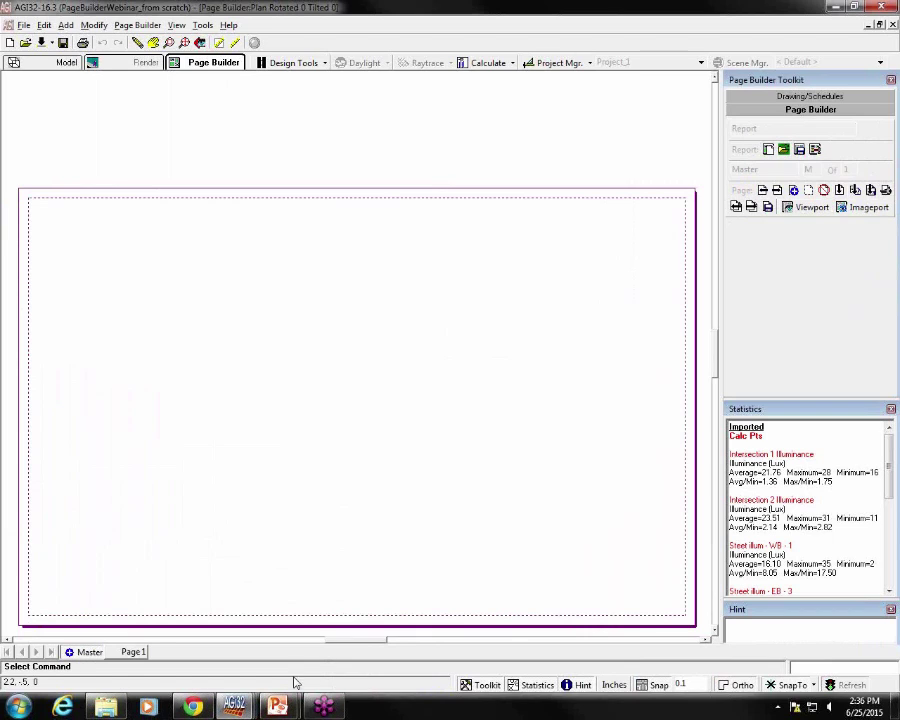
pyautogui.moveTo(295, 707)
pyautogui.click(360, 660)
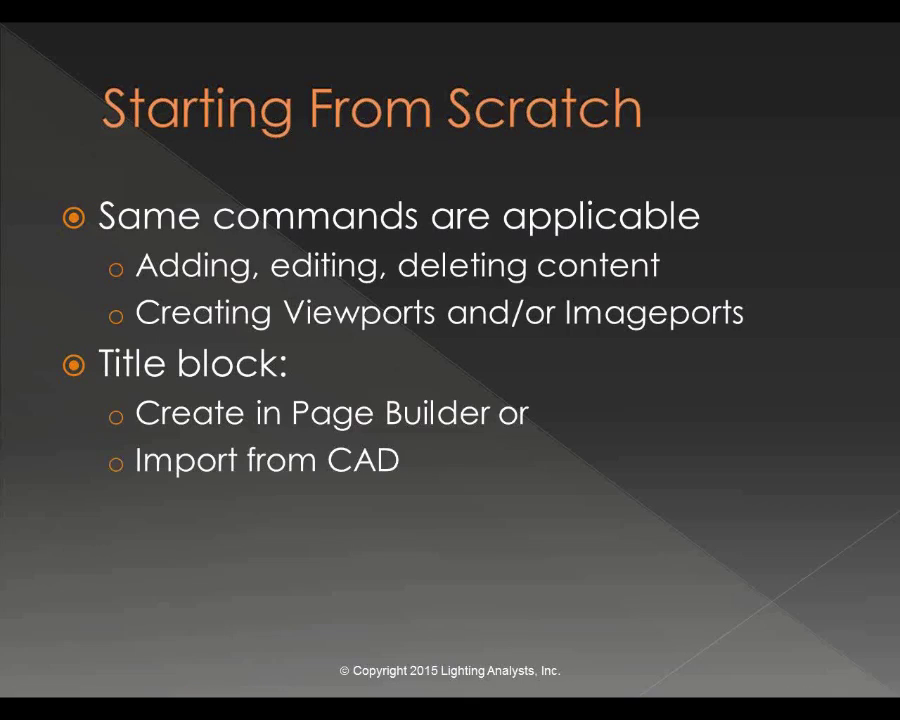
pyautogui.press('Right')
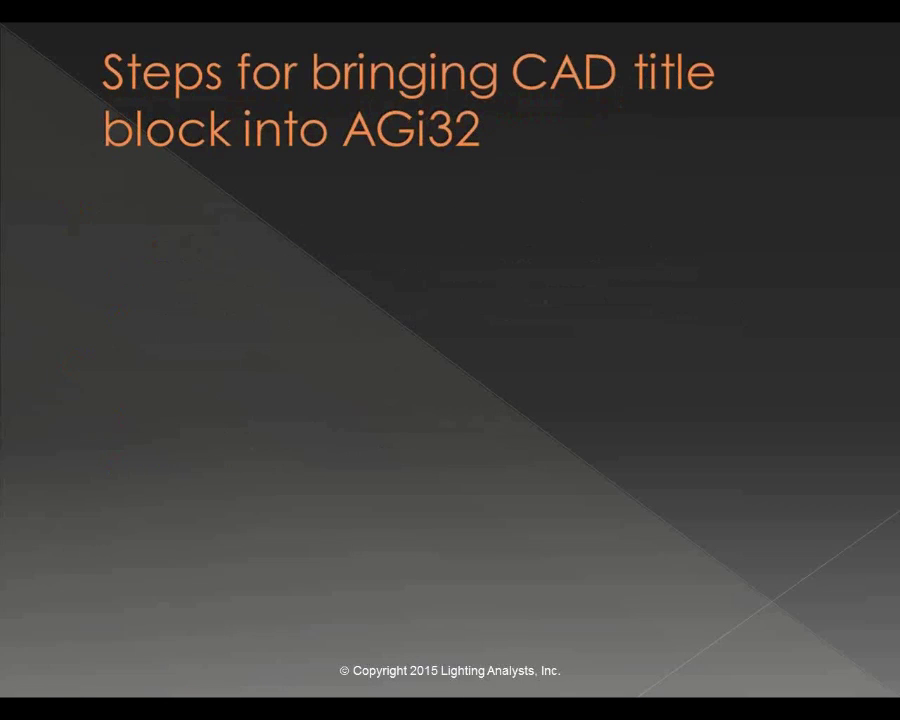
pyautogui.press('Right')
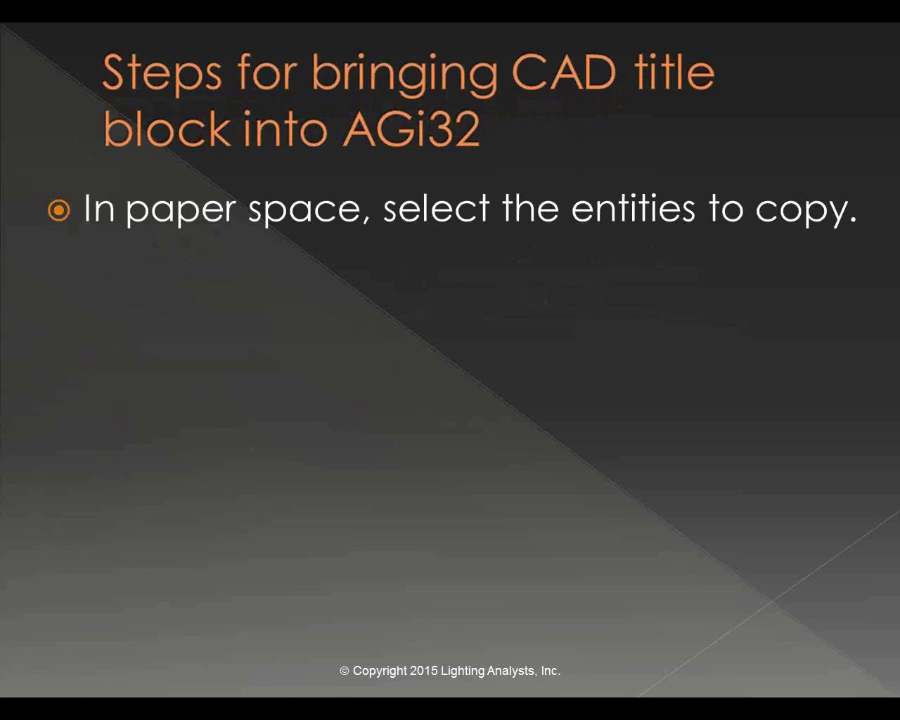
pyautogui.press('Right')
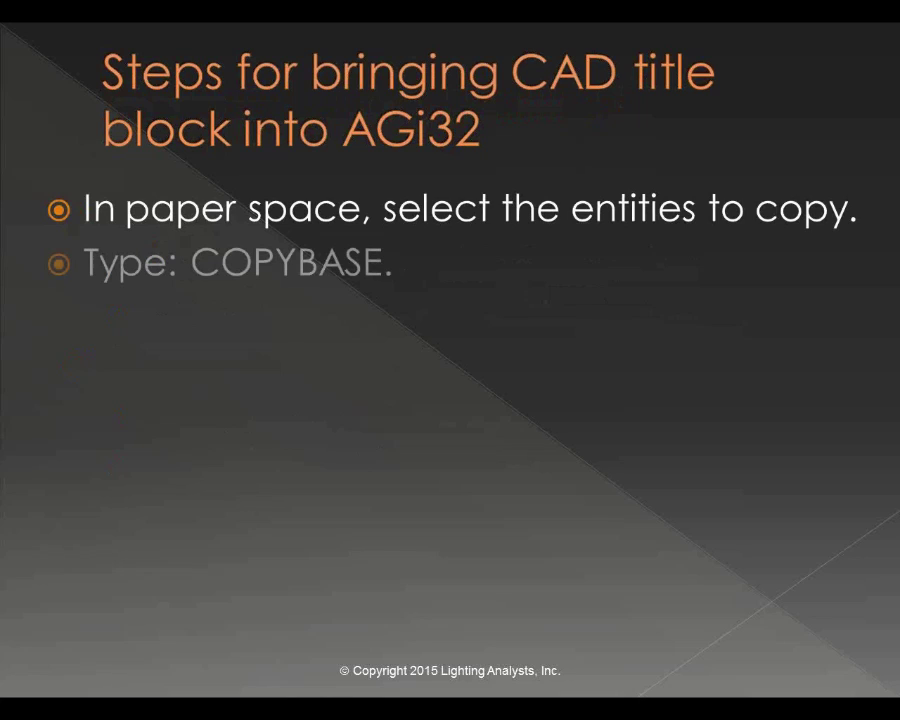
pyautogui.press('Right')
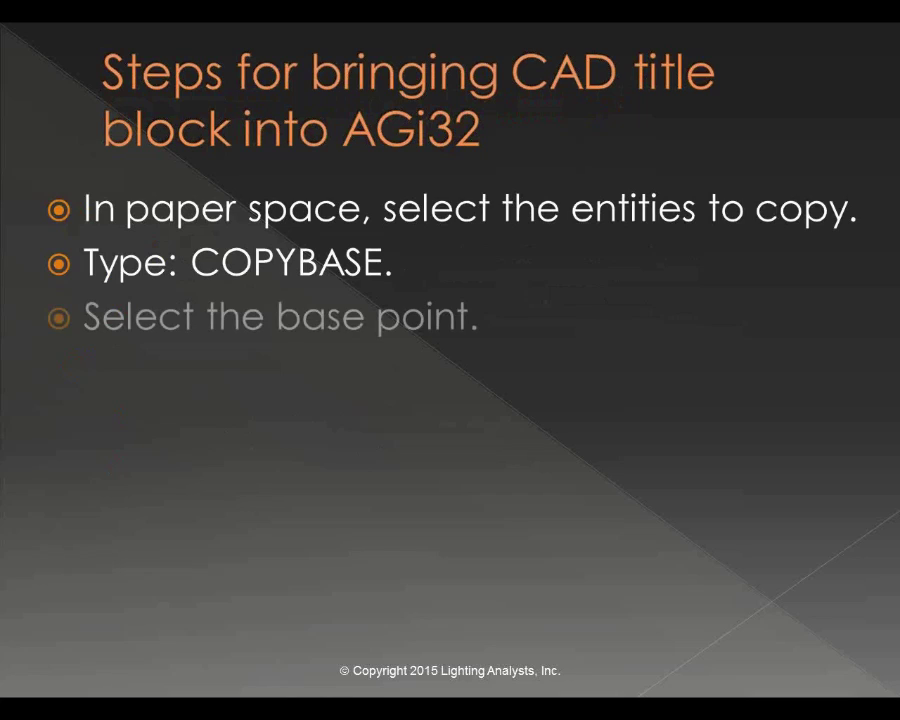
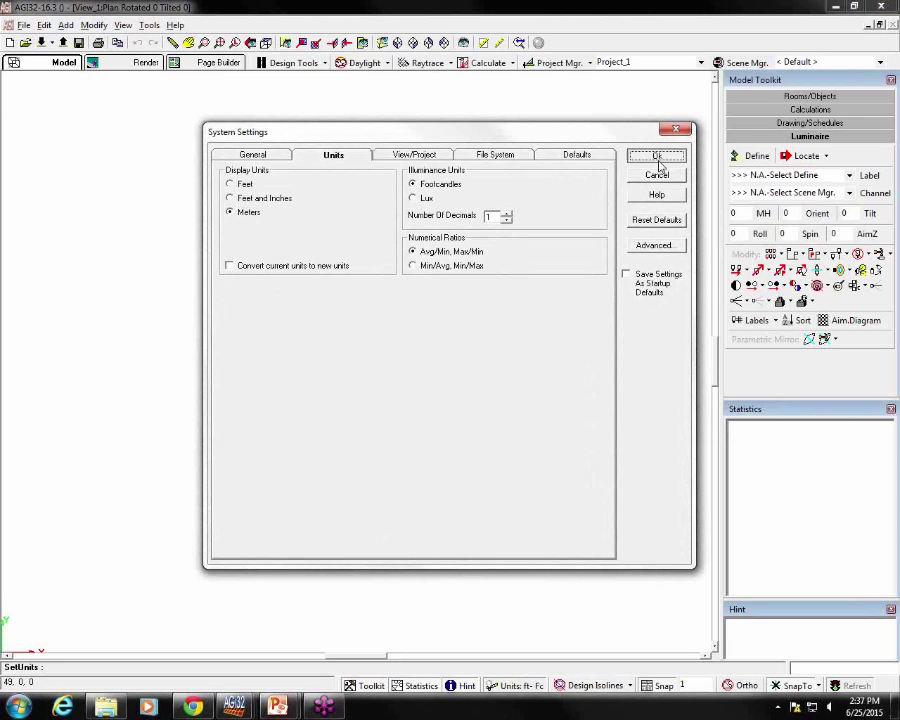
# - Confirm Meters as the display units and open the "D-Size Title Block in Model Space Only - FEET" DWG from the desktop for import
pyautogui.click(659, 158)
pyautogui.click(510, 405)
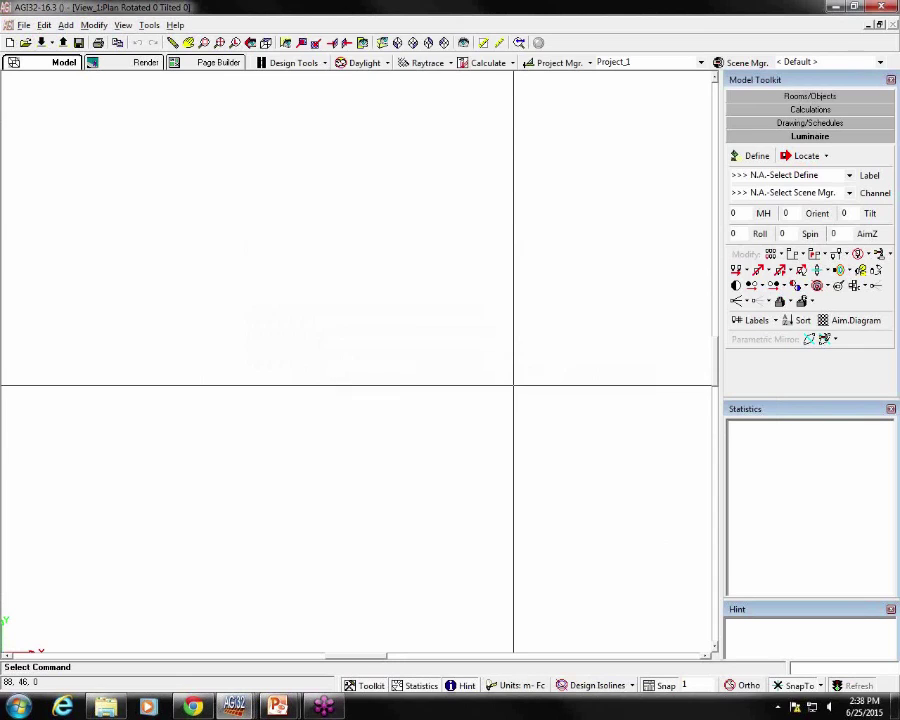
pyautogui.click(41, 42)
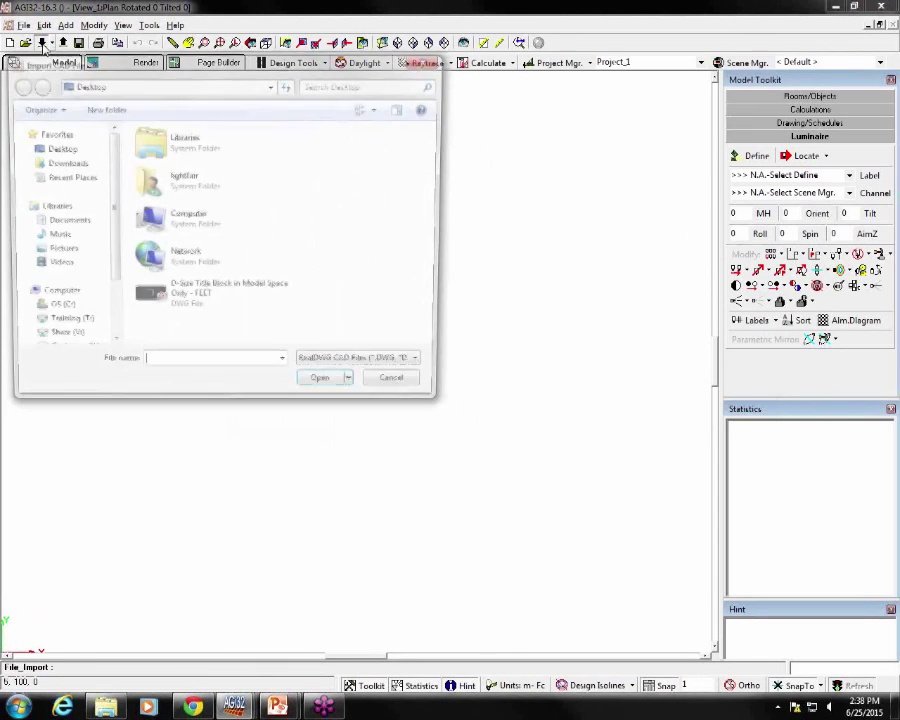
pyautogui.click(60, 148)
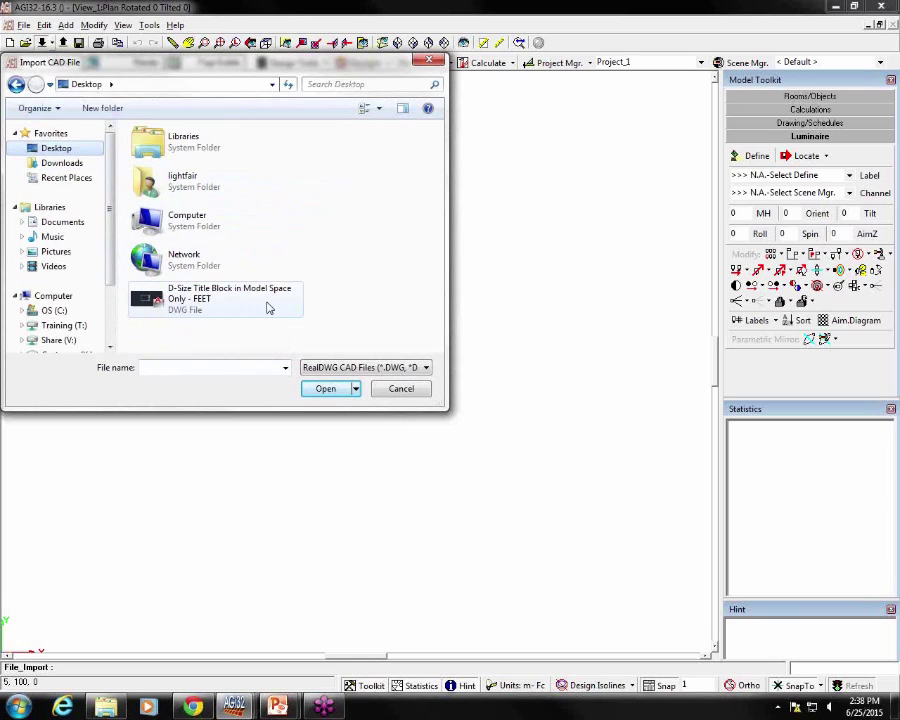
pyautogui.click(207, 310)
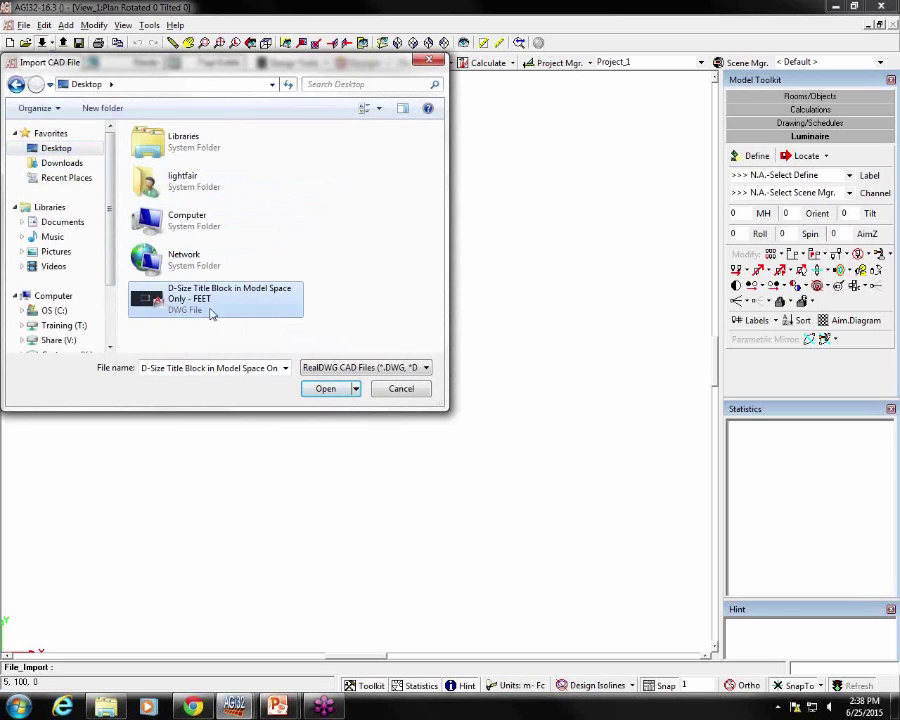
pyautogui.click(340, 389)
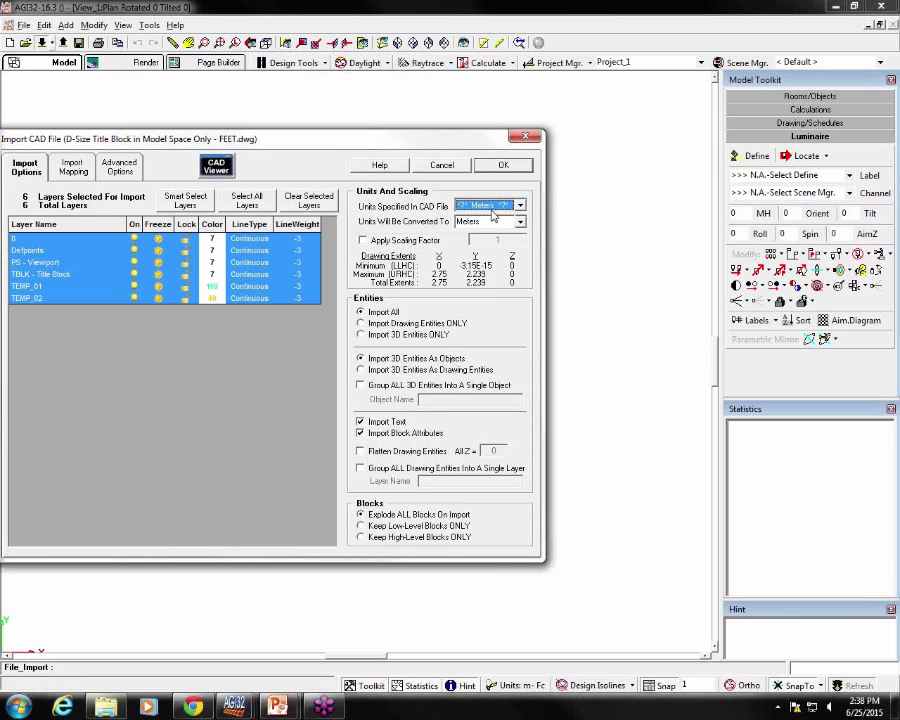
# - Set the units specified in the CAD file to Feet for the title block import
pyautogui.click(492, 212)
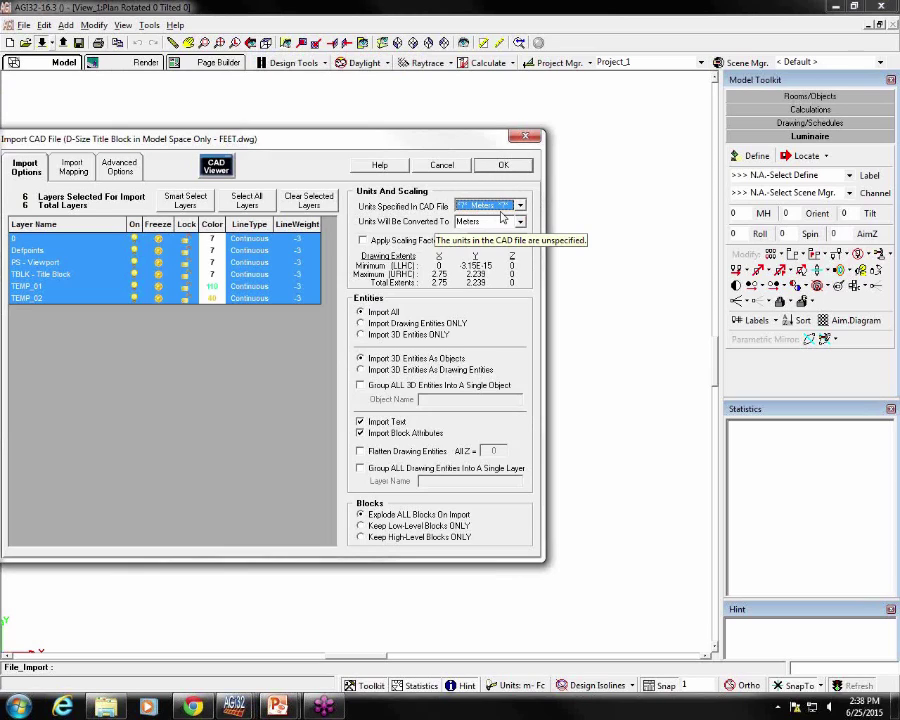
pyautogui.click(503, 207)
pyautogui.click(485, 220)
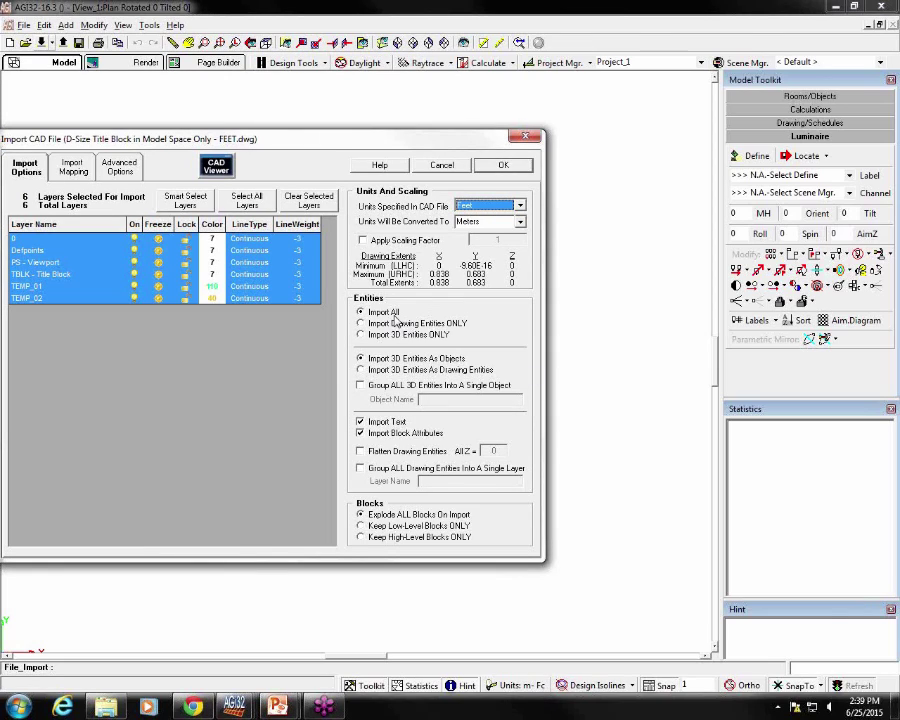
pyautogui.click(446, 291)
# - Preview the title block in plan view in the CAD Viewer and complete its import into the model
pyautogui.click(222, 170)
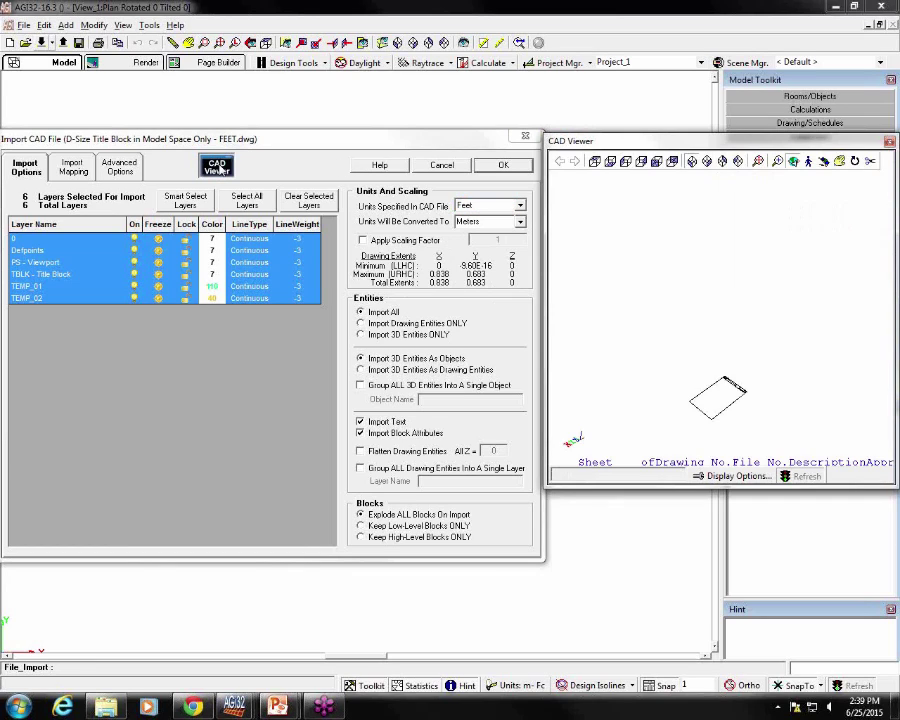
pyautogui.click(595, 161)
pyautogui.moveTo(577, 443)
pyautogui.mouseDown()
pyautogui.moveTo(622, 413)
pyautogui.moveTo(707, 317)
pyautogui.mouseUp()
pyautogui.scroll(5, 710, 322)
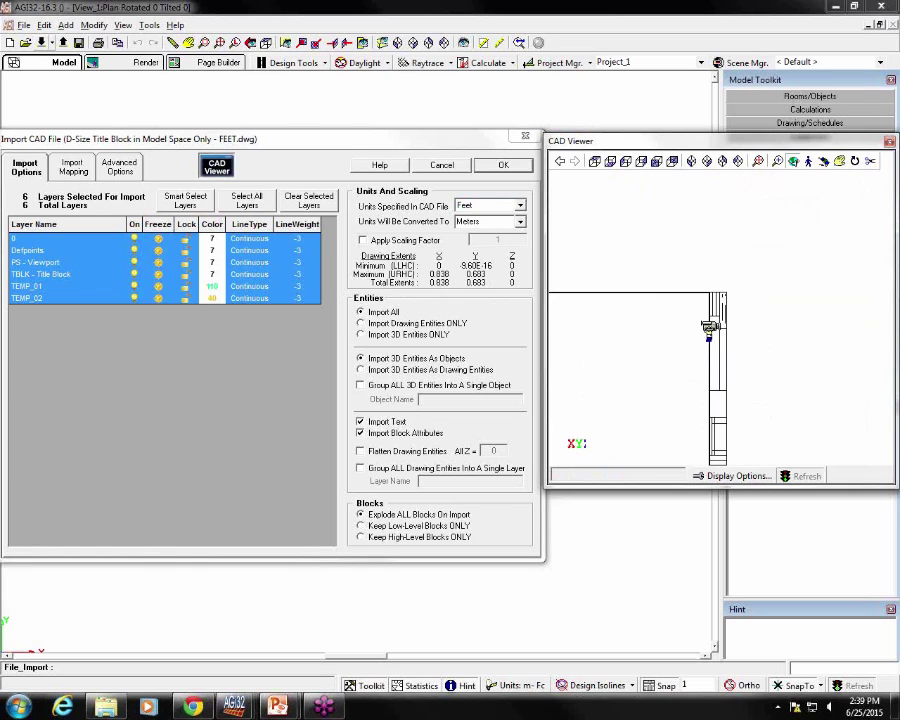
pyautogui.click(508, 168)
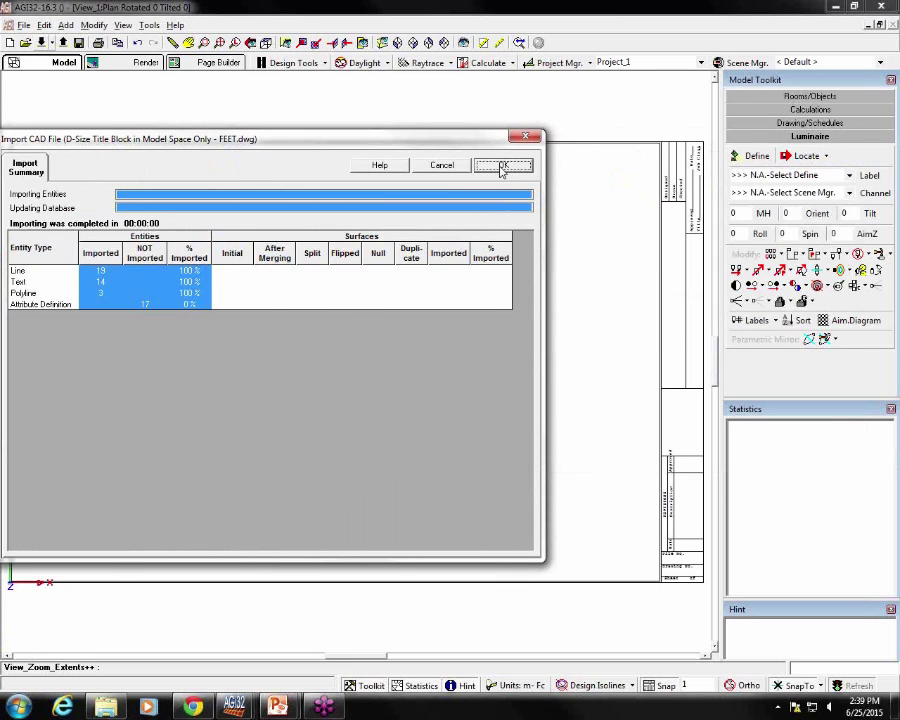
pyautogui.click(502, 167)
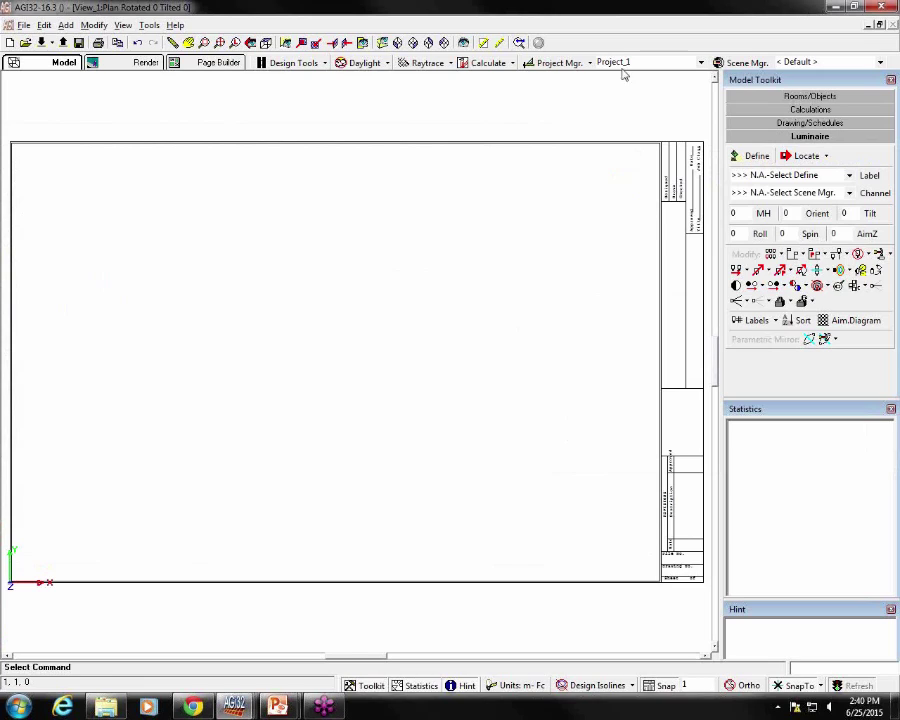
# - Create a block named "Example Title Block, D Paper" from all drawing entities, with its insertion point at the origin, and check the block's extents
pyautogui.click(805, 122)
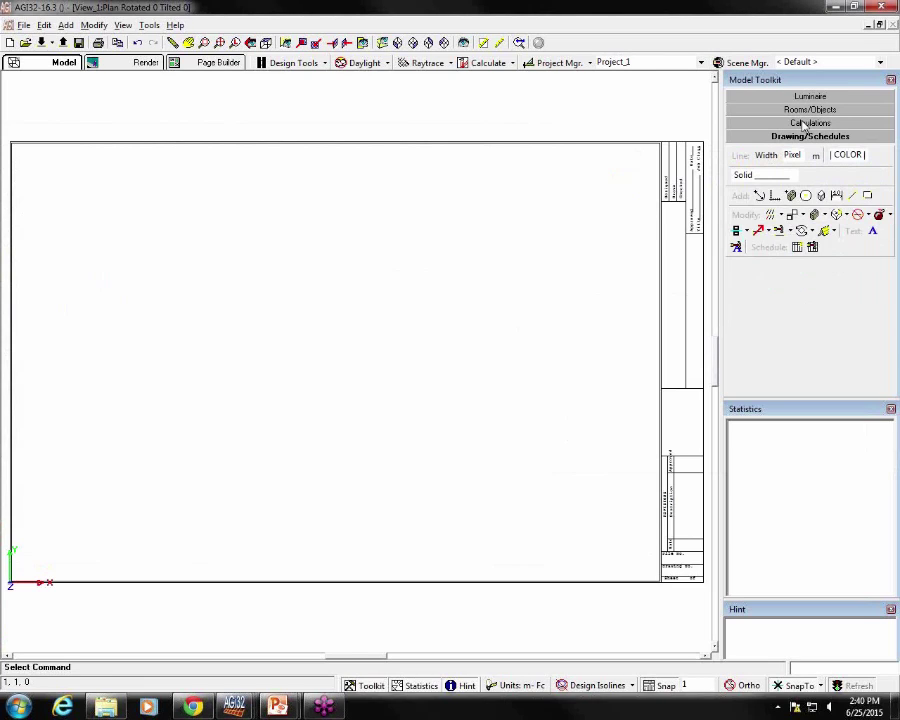
pyautogui.click(825, 218)
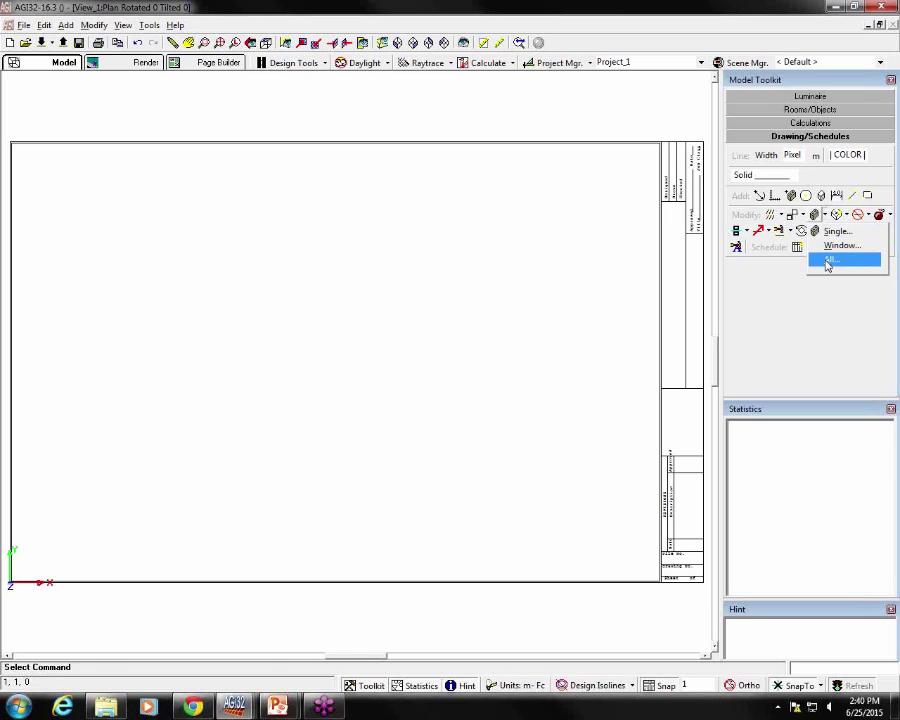
pyautogui.click(828, 261)
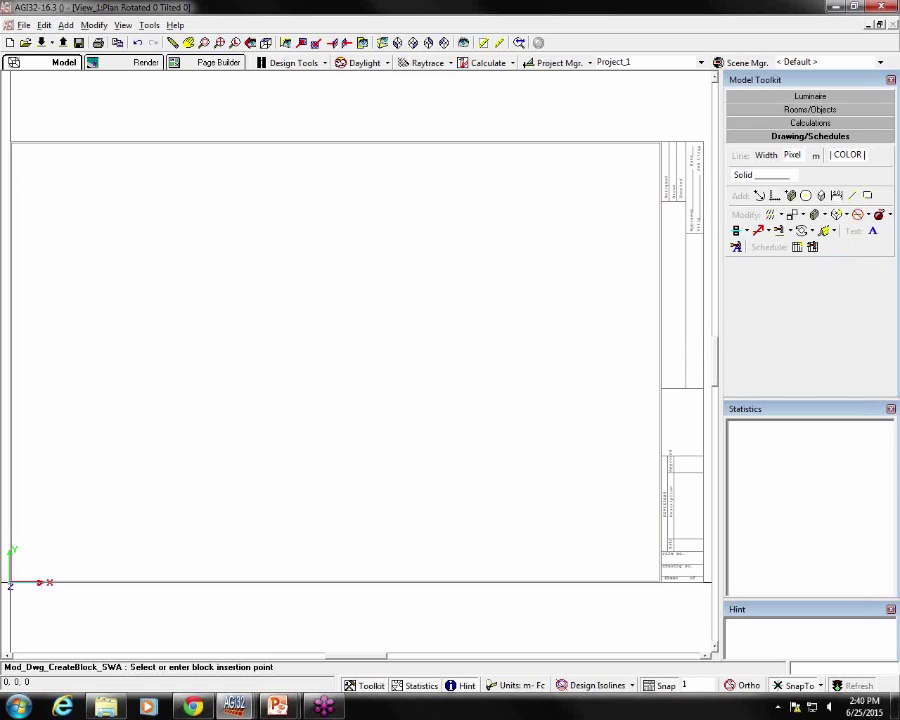
pyautogui.scroll(-2, 10, 582)
pyautogui.moveTo(10, 582); pyautogui.dragTo(223, 352)
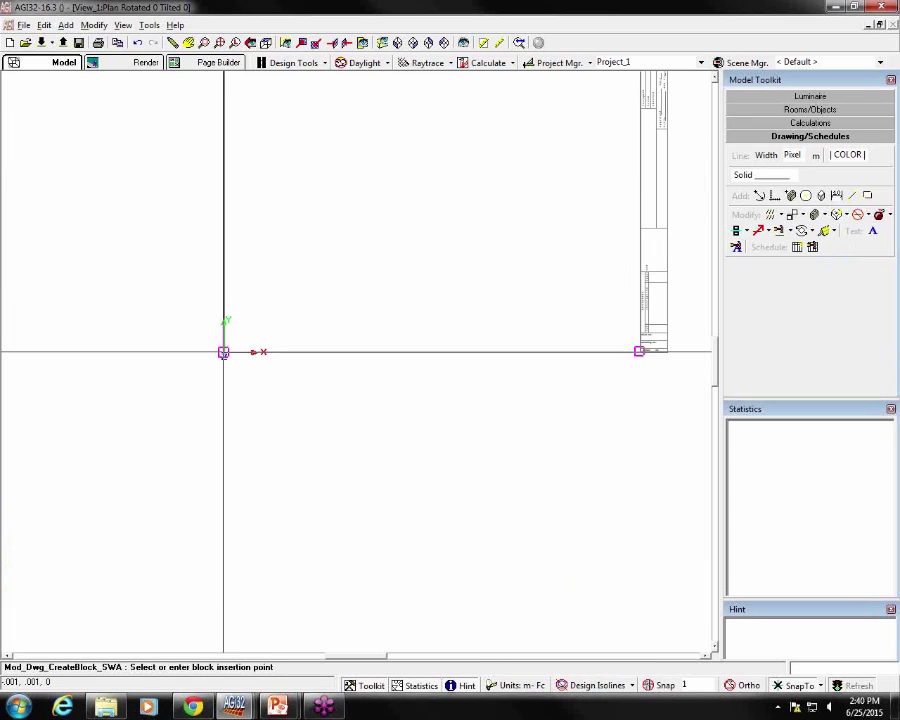
pyautogui.click(224, 355)
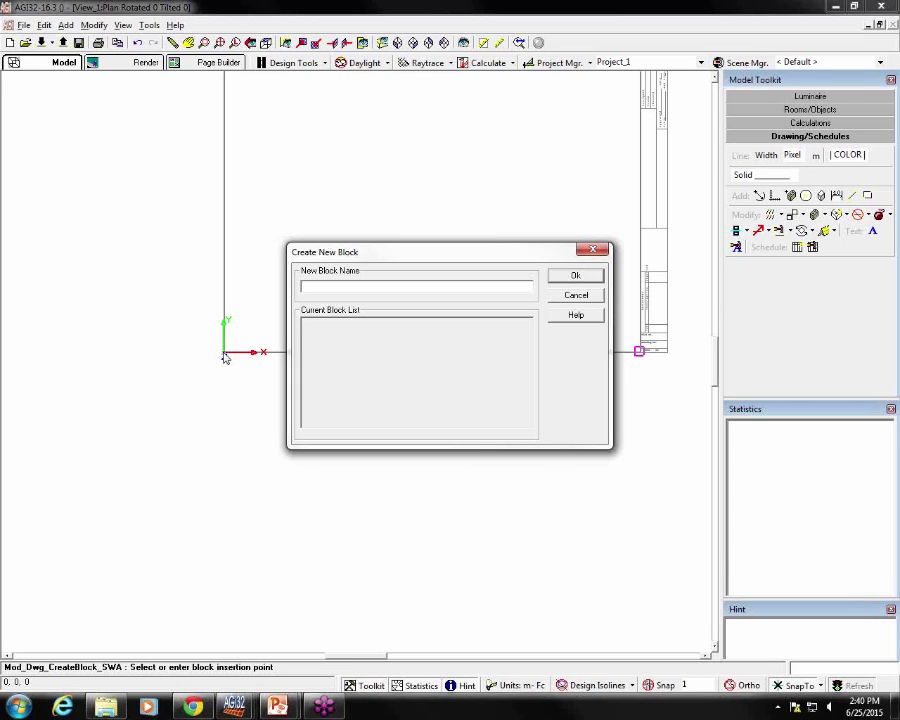
pyautogui.write('Example Title Block, D Paper')
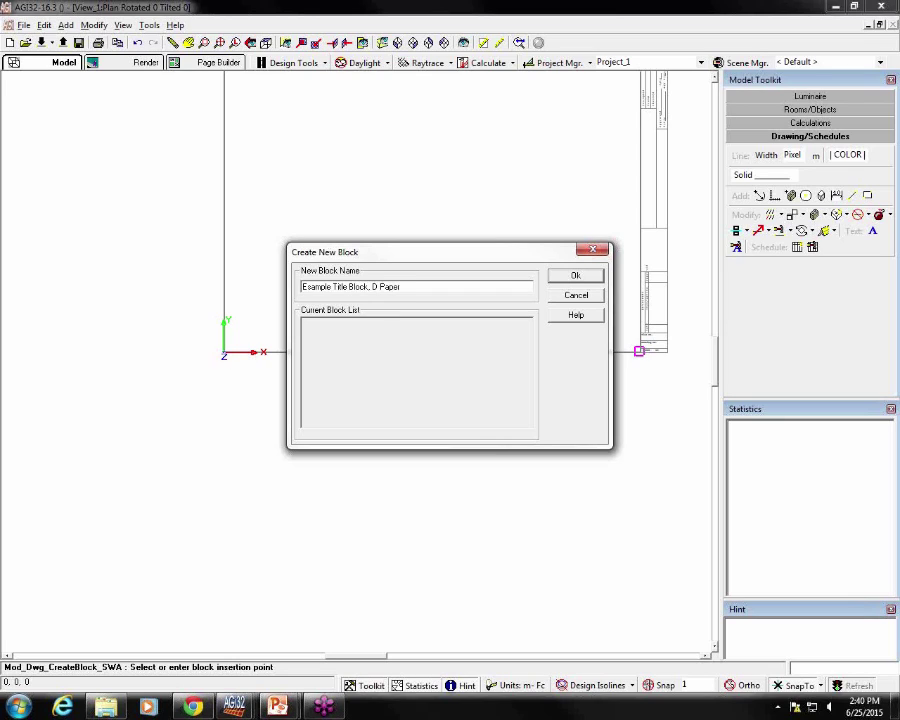
pyautogui.click(575, 276)
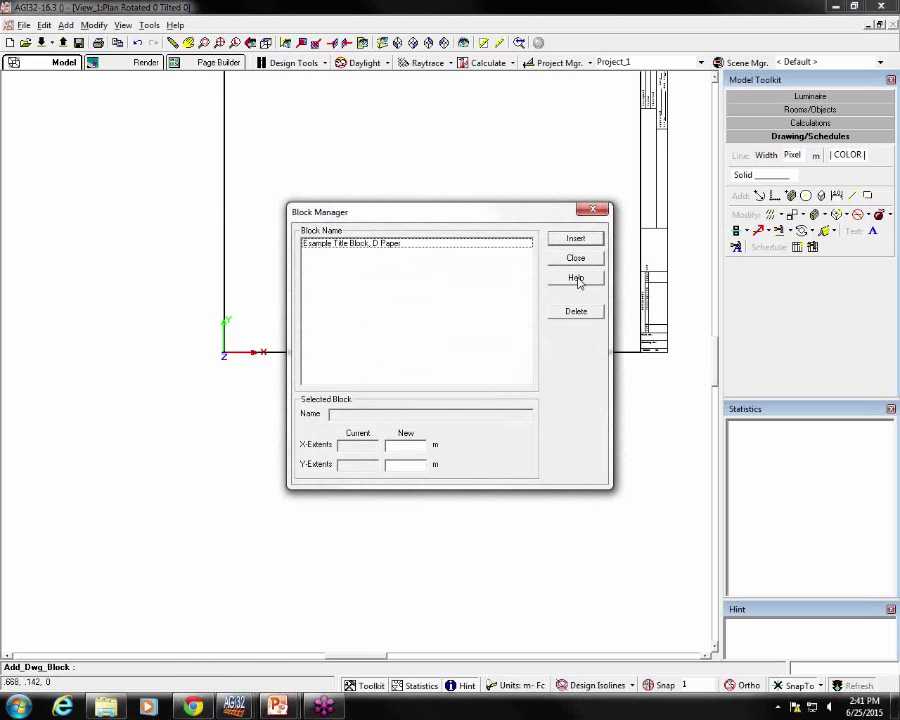
pyautogui.click(340, 243)
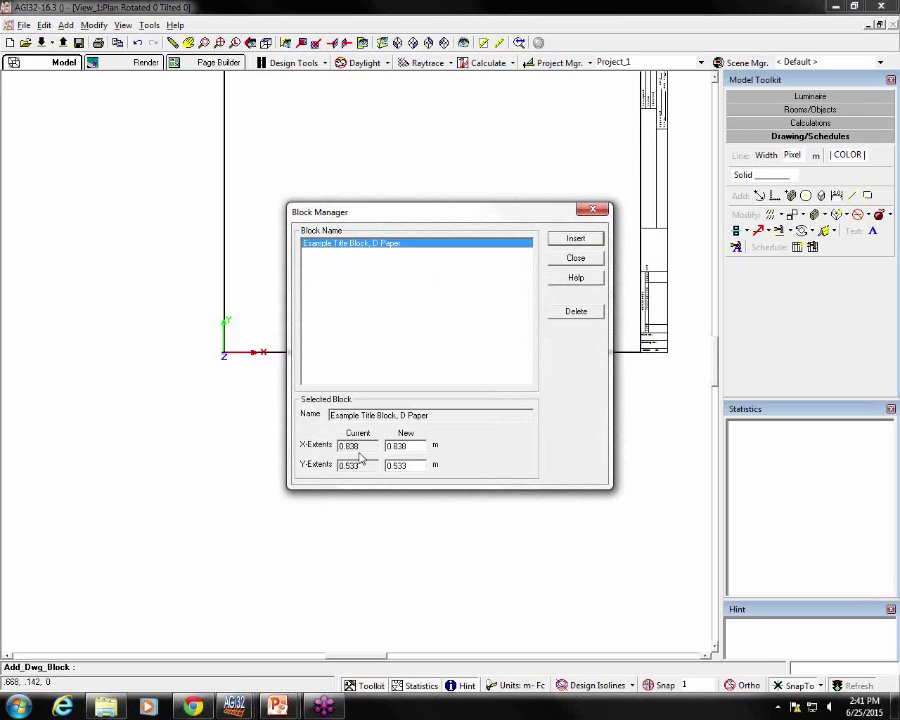
pyautogui.click(586, 262)
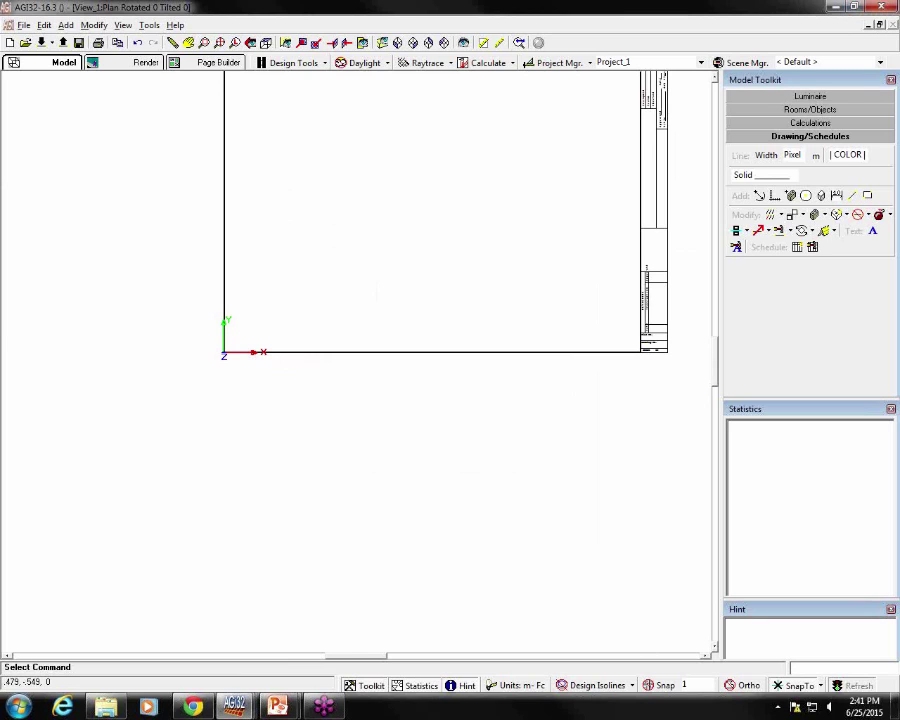
# - Switch to the PageBuilderWebinar_from scratch window and show the report's master page in Page Builder
pyautogui.moveTo(237, 708)
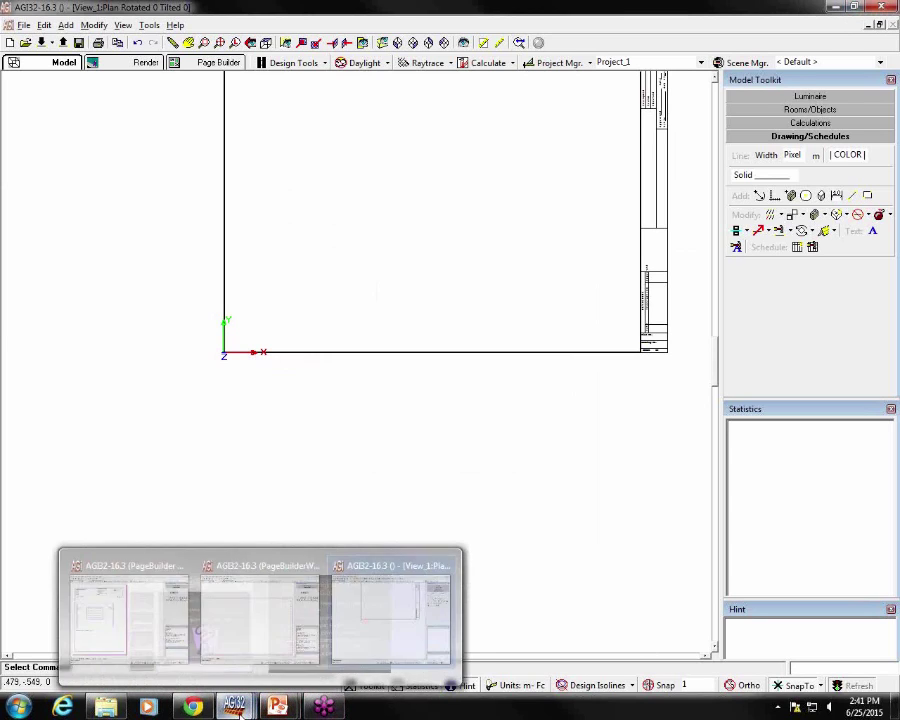
pyautogui.click(238, 651)
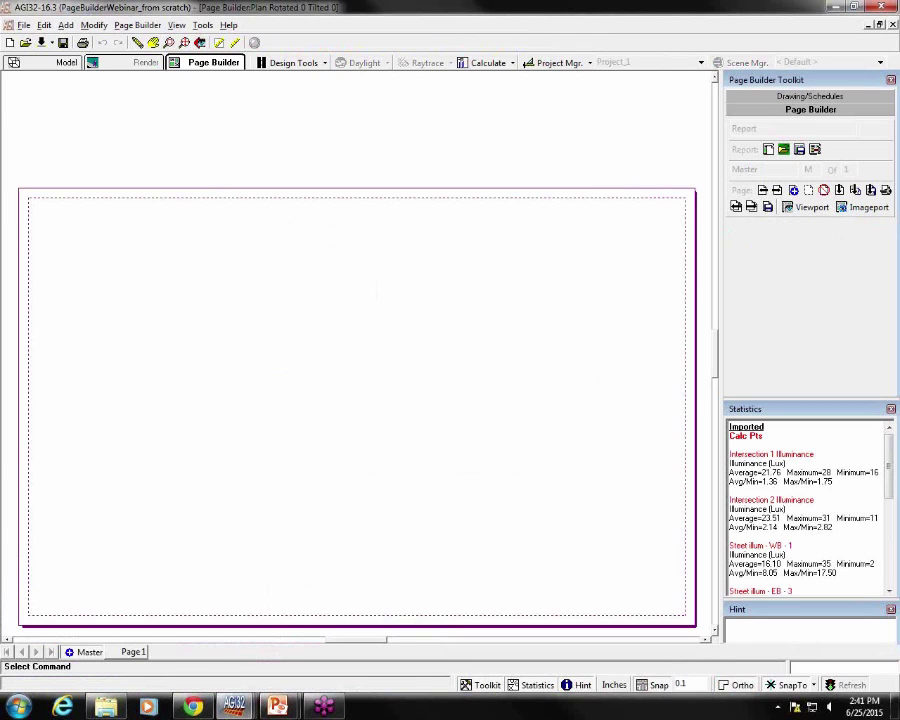
pyautogui.click(57, 64)
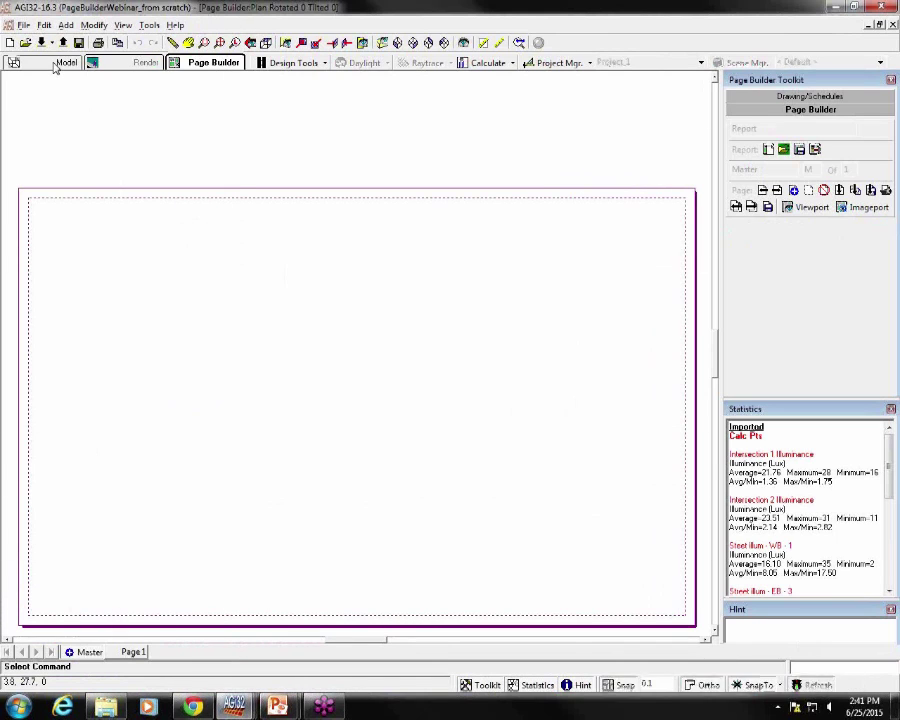
pyautogui.click(194, 65)
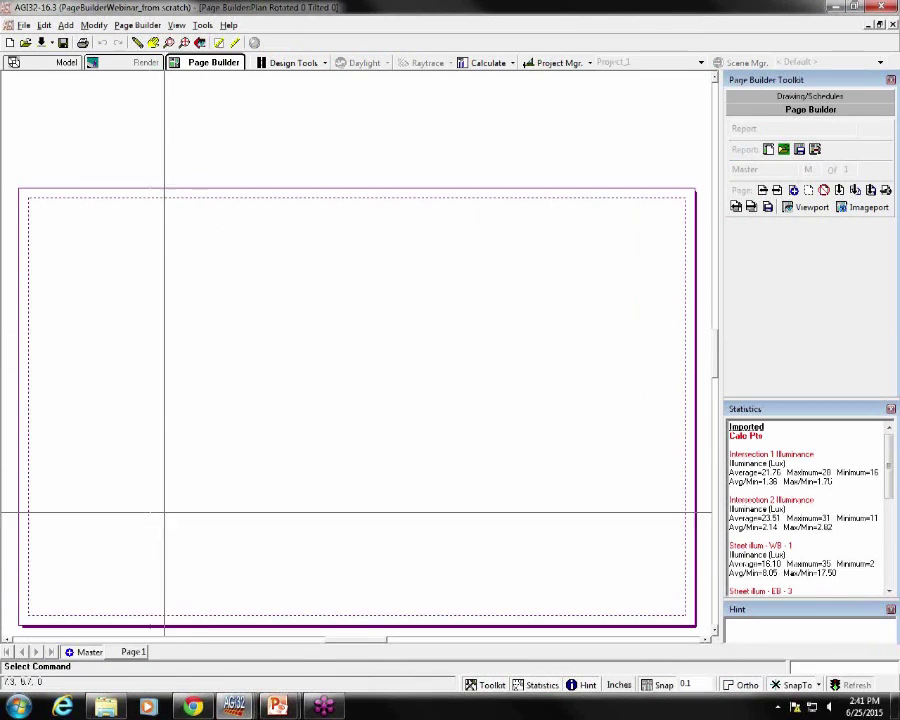
pyautogui.click(89, 658)
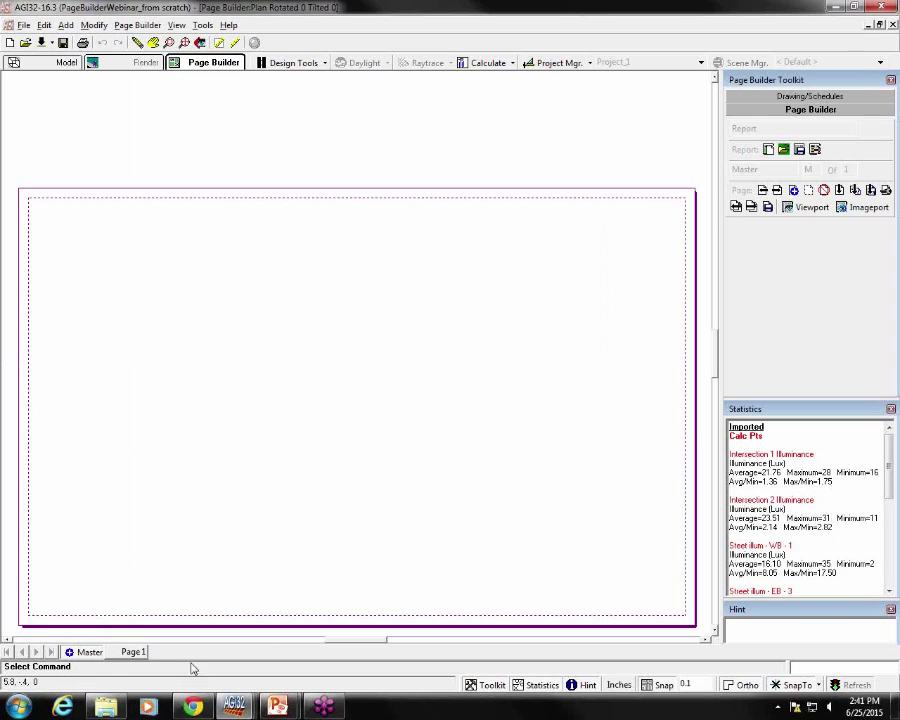
# - Insert the "Example Title Block, D Paper" block on the master page at the lower-left margin corner (0.5, 0.5 inch)
pyautogui.click(812, 96)
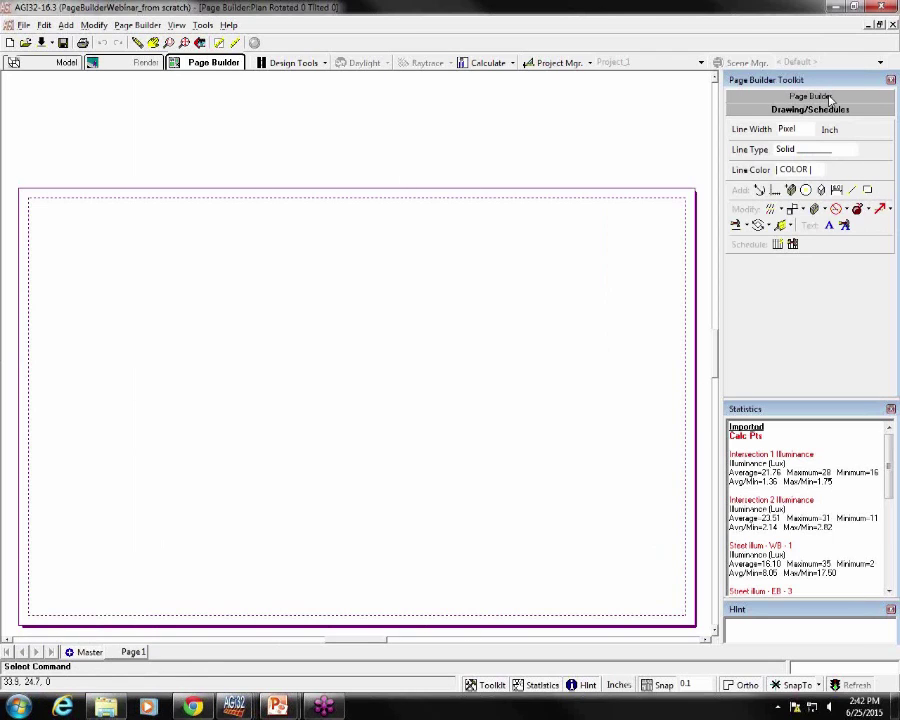
pyautogui.click(791, 191)
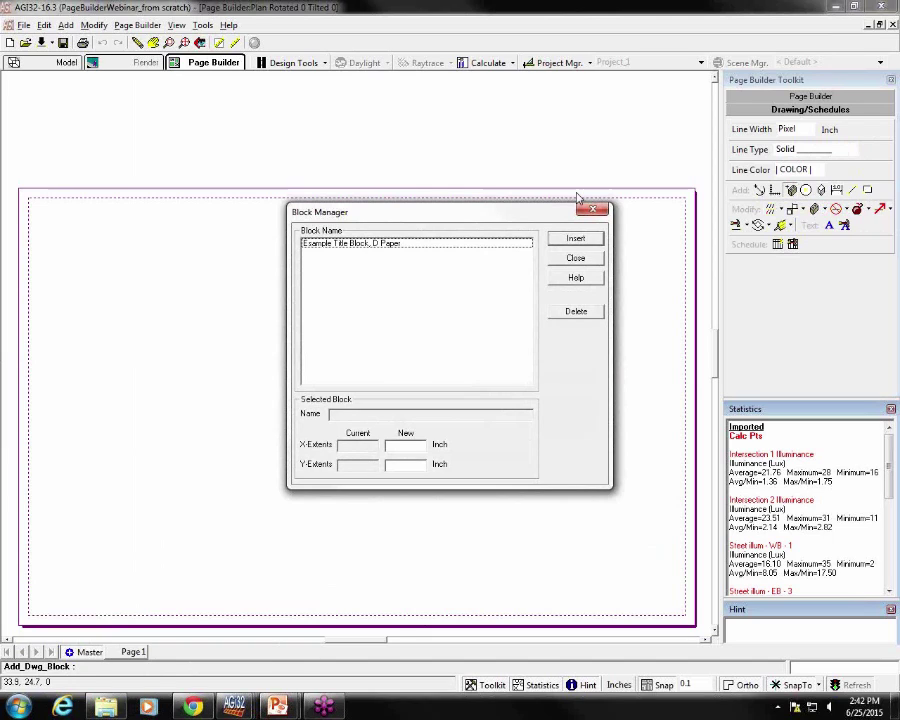
pyautogui.click(367, 252)
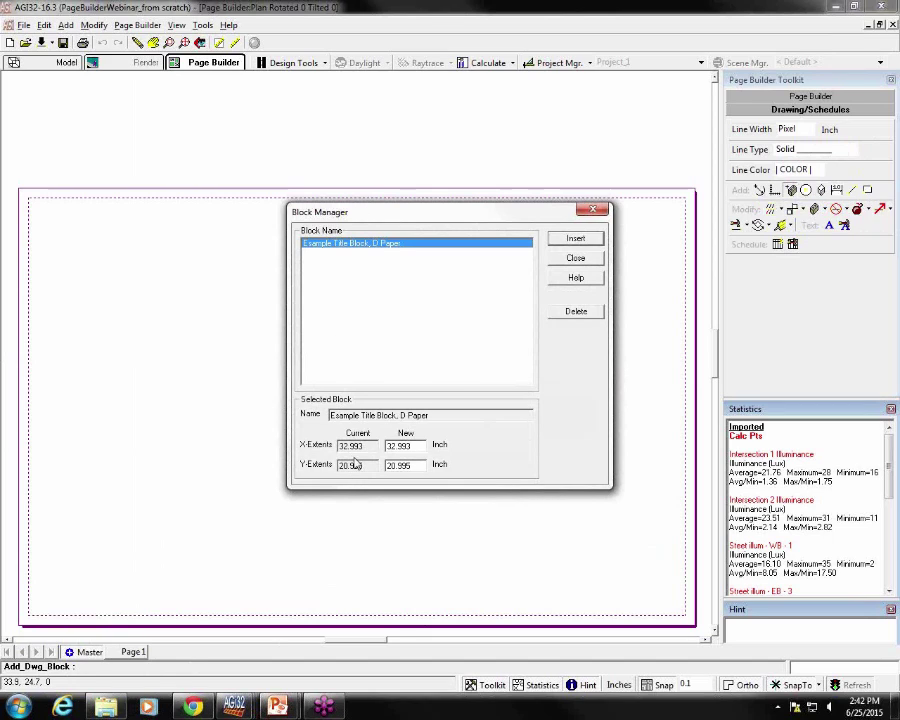
pyautogui.click(437, 458)
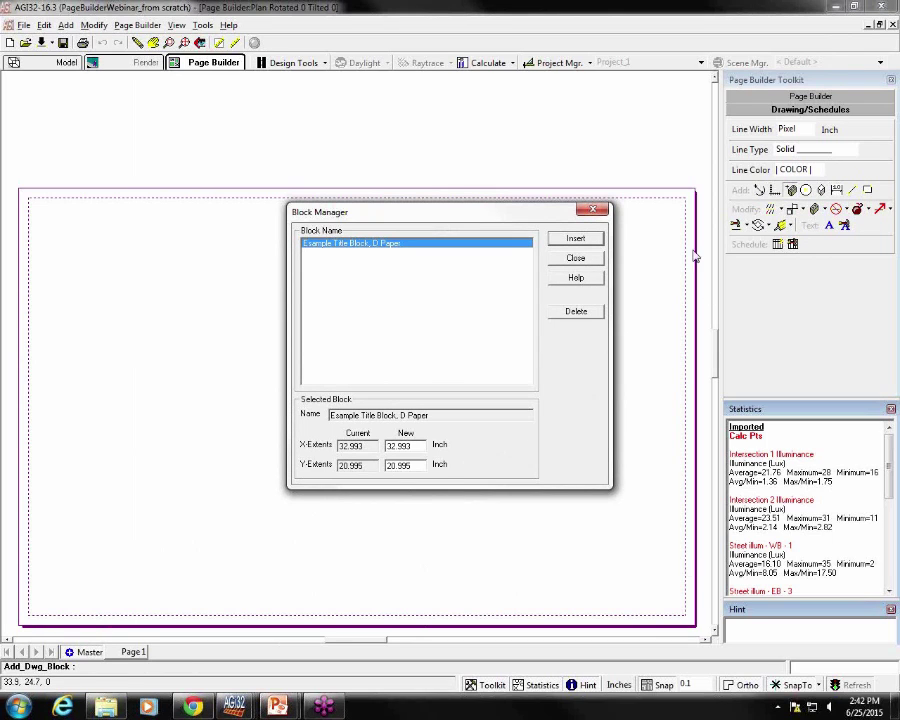
pyautogui.click(576, 239)
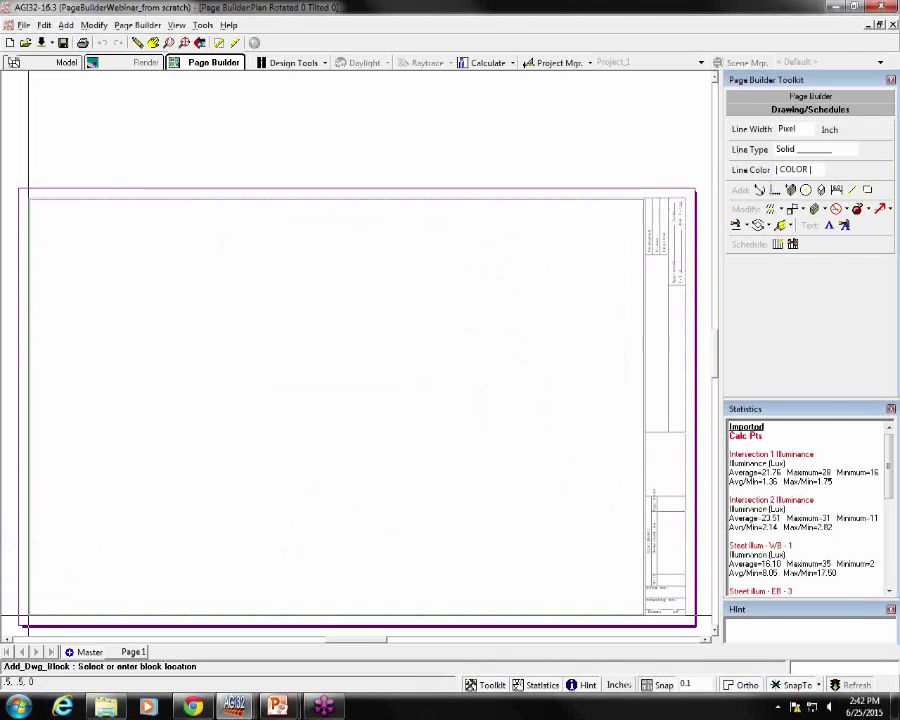
pyautogui.click(28, 614)
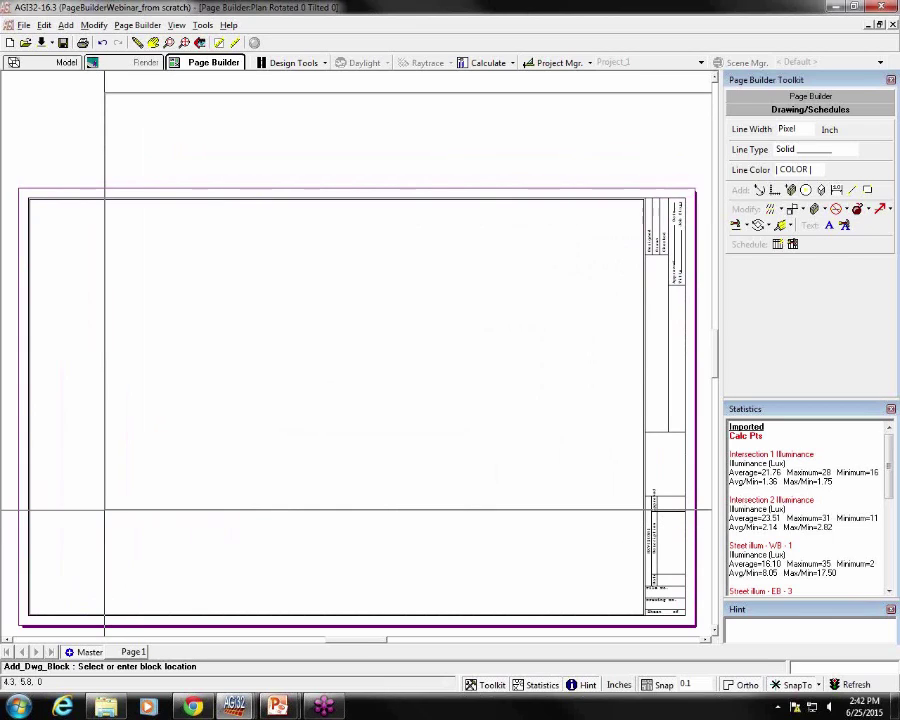
pyautogui.press('Escape')
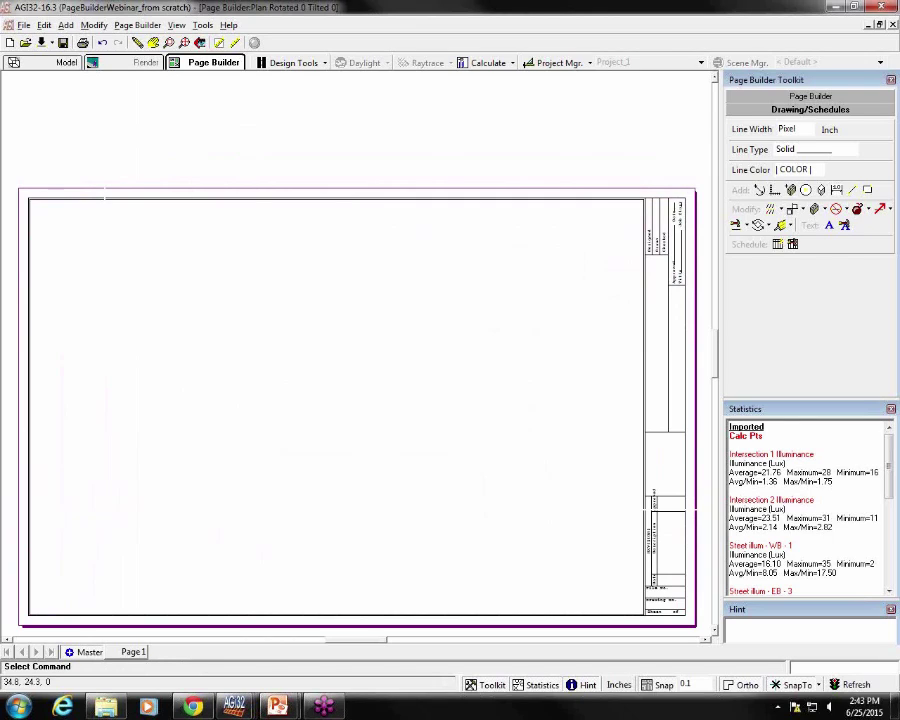
# - Explode all blocks on the master page into individual entities
pyautogui.click(869, 211)
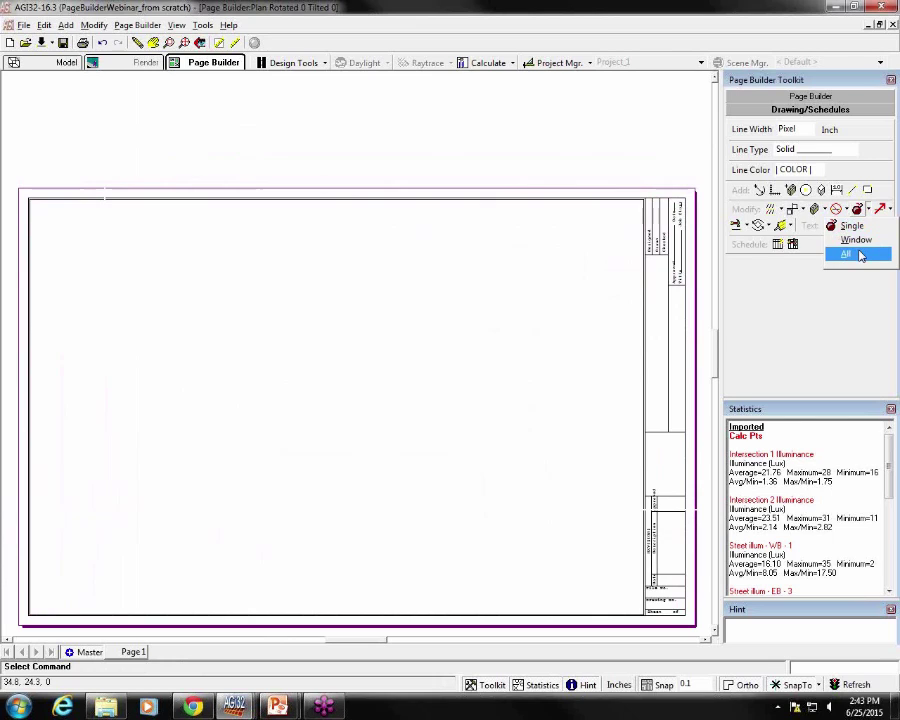
pyautogui.click(858, 255)
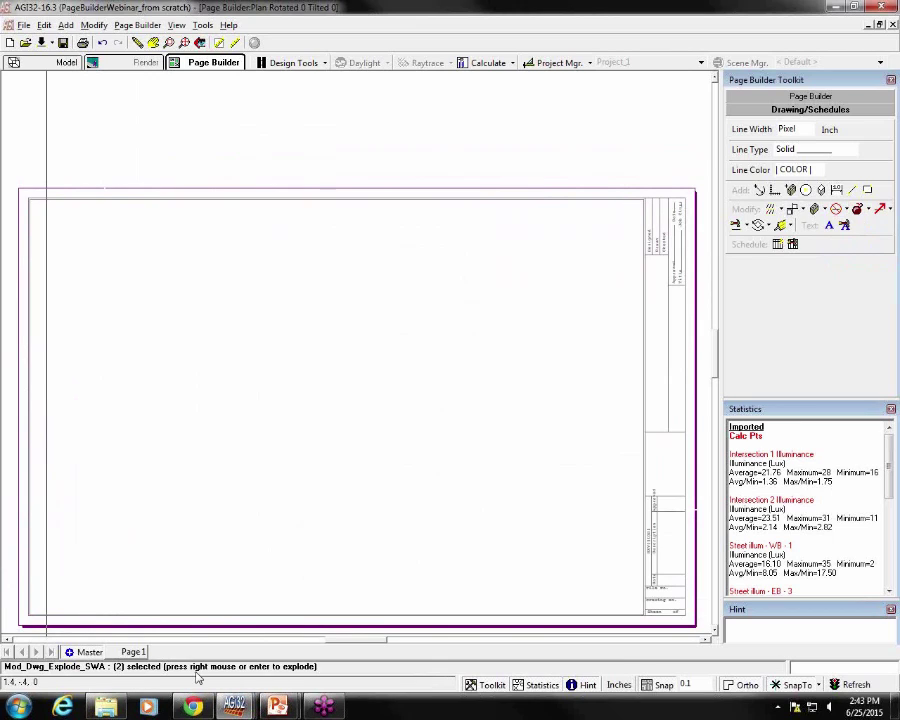
pyautogui.rightClick(394, 340)
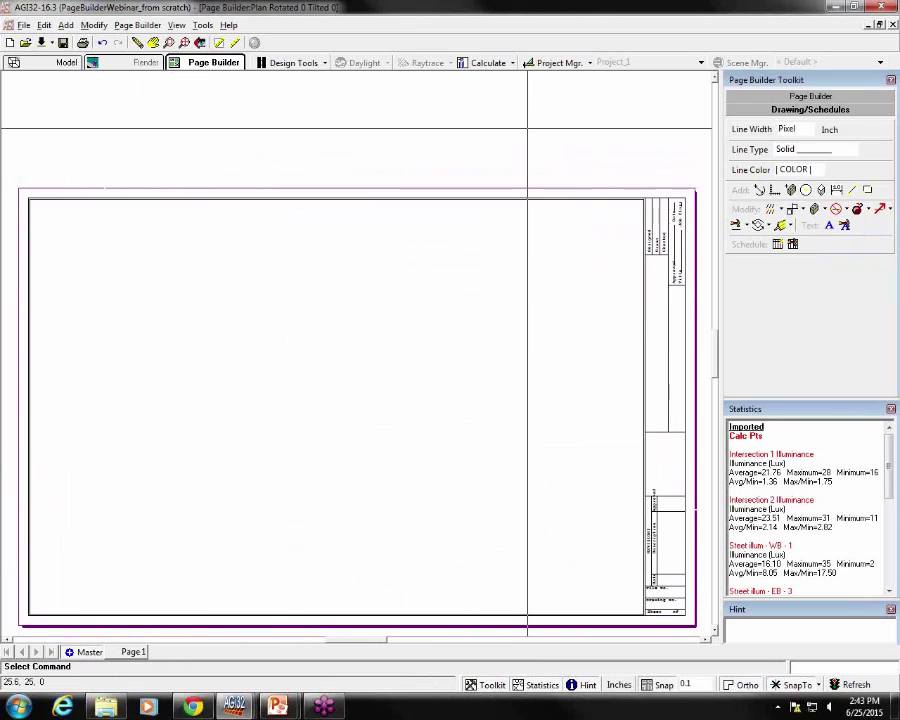
# - Change the title block's REVISIONS text to "MY NEW PROJECT"
pyautogui.click(844, 226)
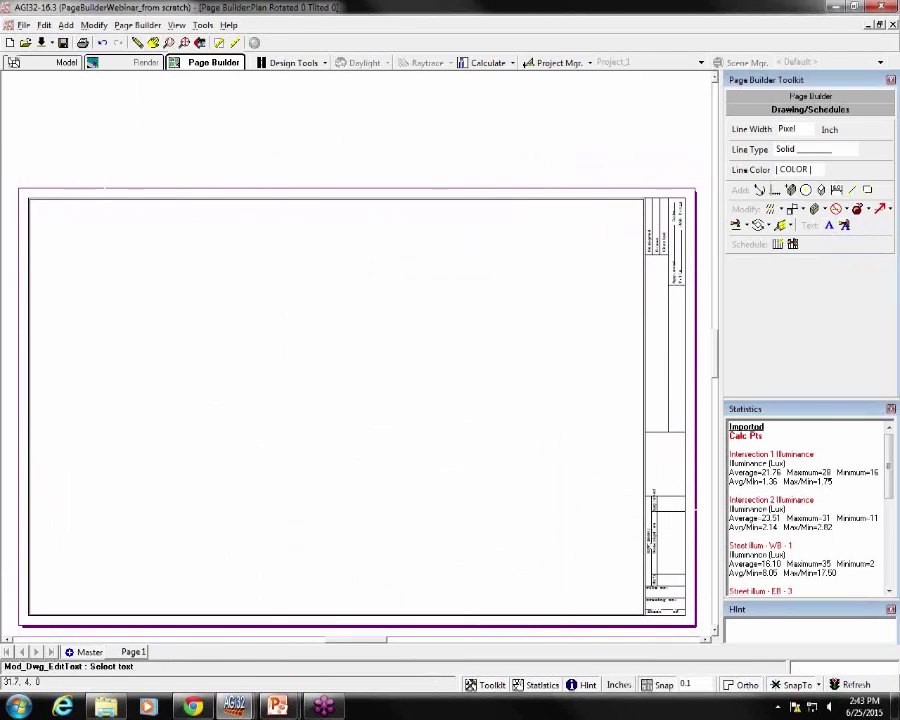
pyautogui.scroll(2, 649, 547)
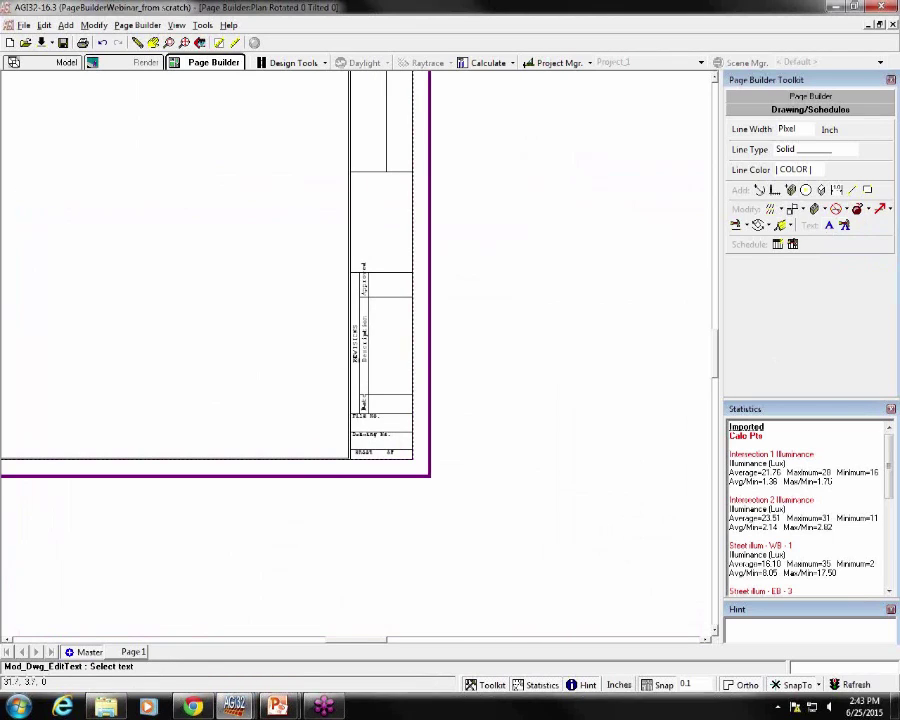
pyautogui.scroll(1, 342, 368)
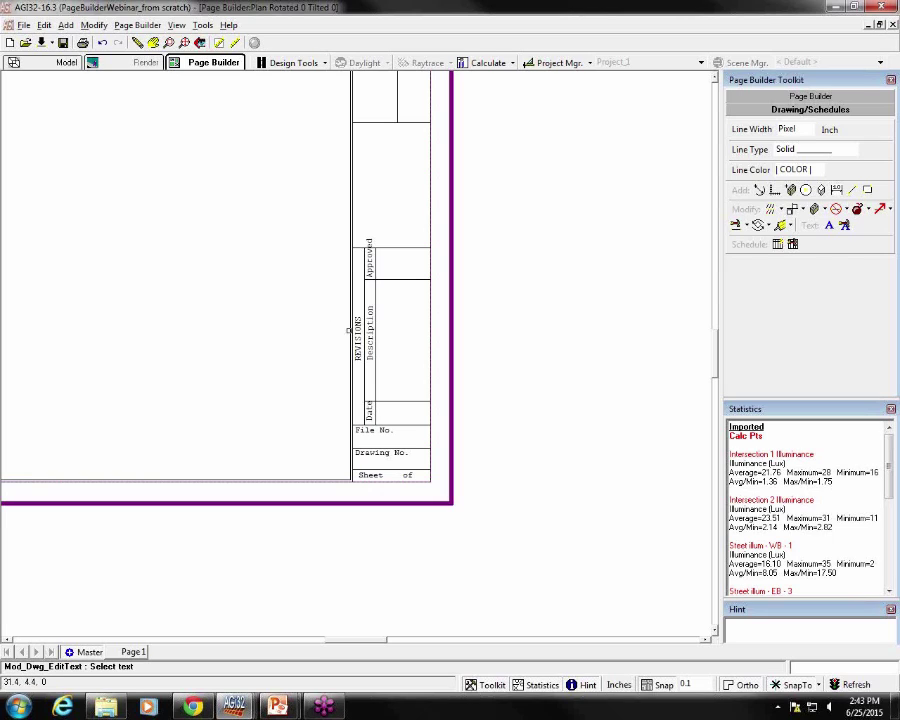
pyautogui.click(359, 335)
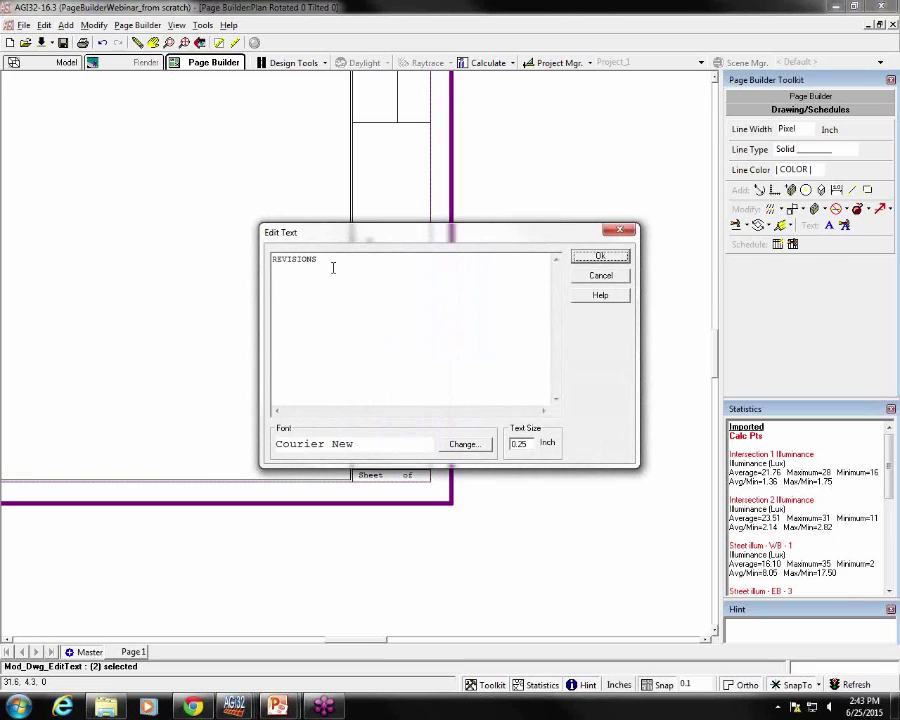
pyautogui.moveTo(331, 261); pyautogui.dragTo(270, 259)
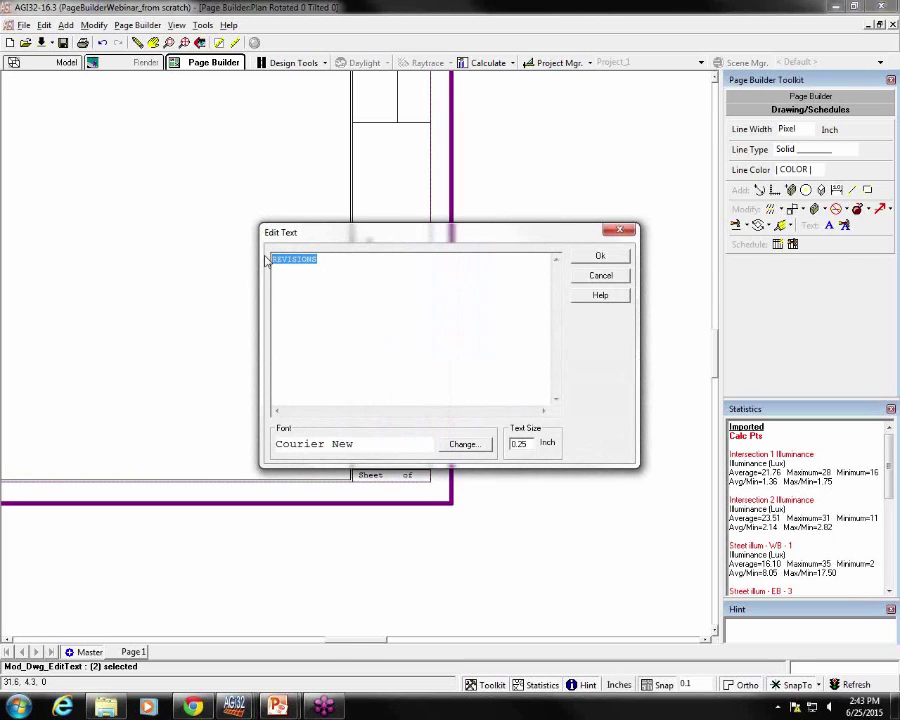
pyautogui.write('MY NEW PROJECT')
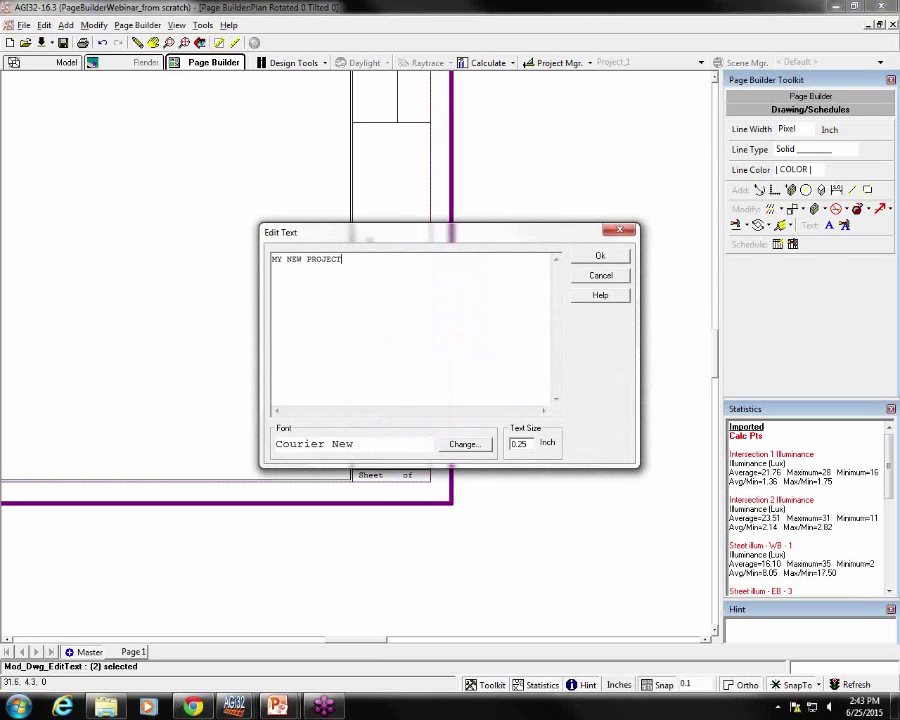
pyautogui.click(615, 256)
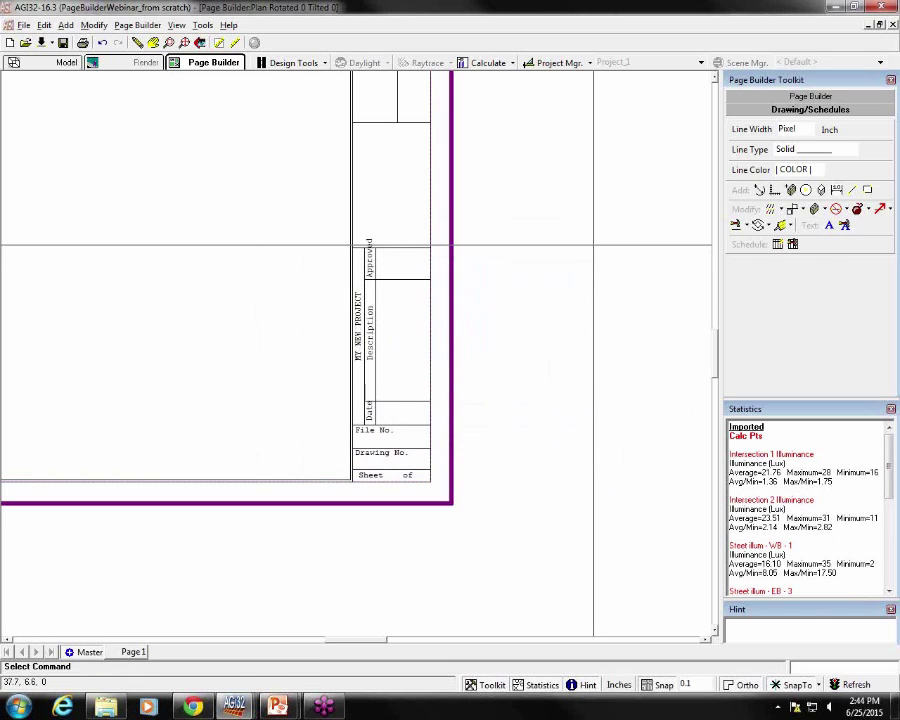
# - Delete the "Approved" text from the revisions area of the title block
pyautogui.click(836, 208)
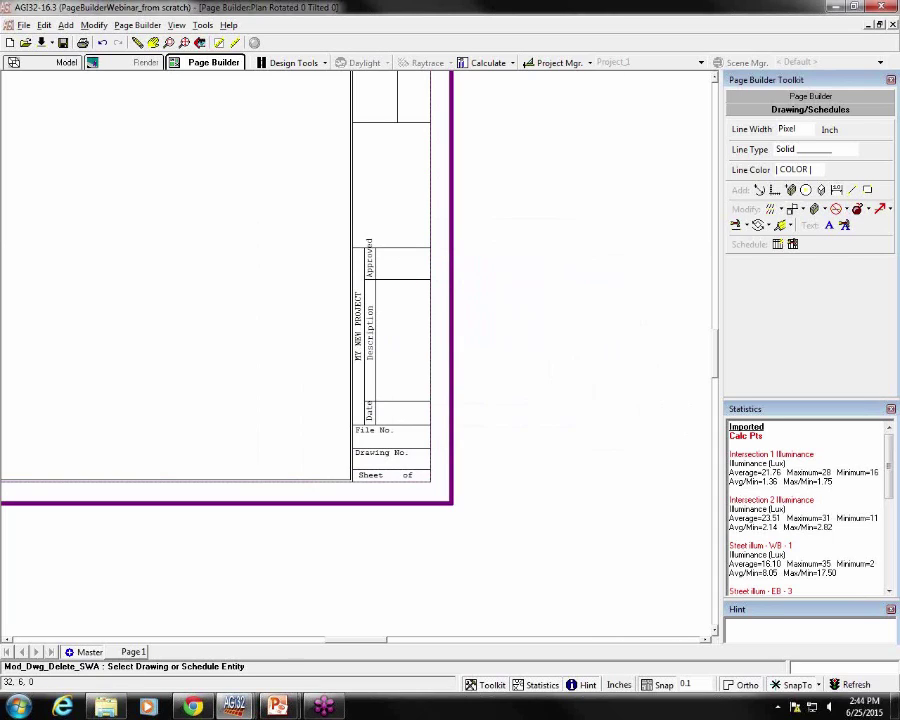
pyautogui.click(367, 262)
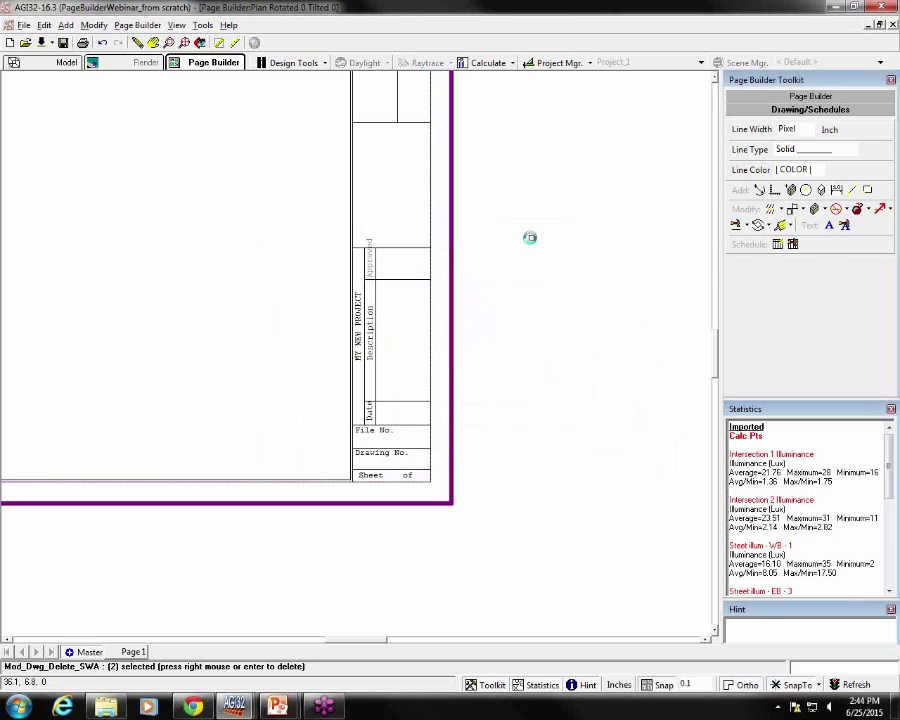
pyautogui.rightClick(545, 228)
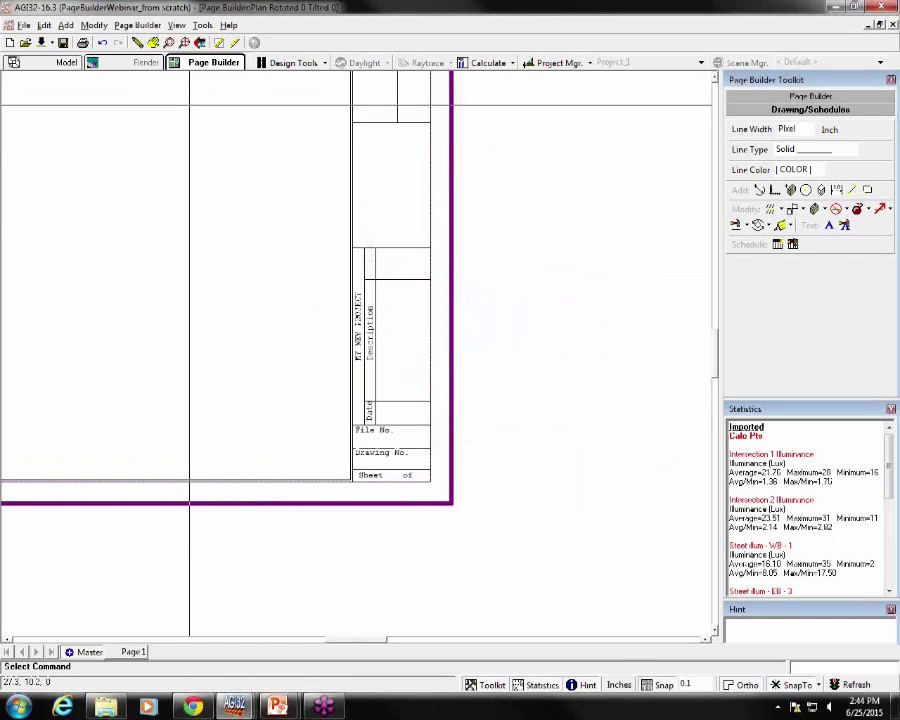
pyautogui.click(184, 42)
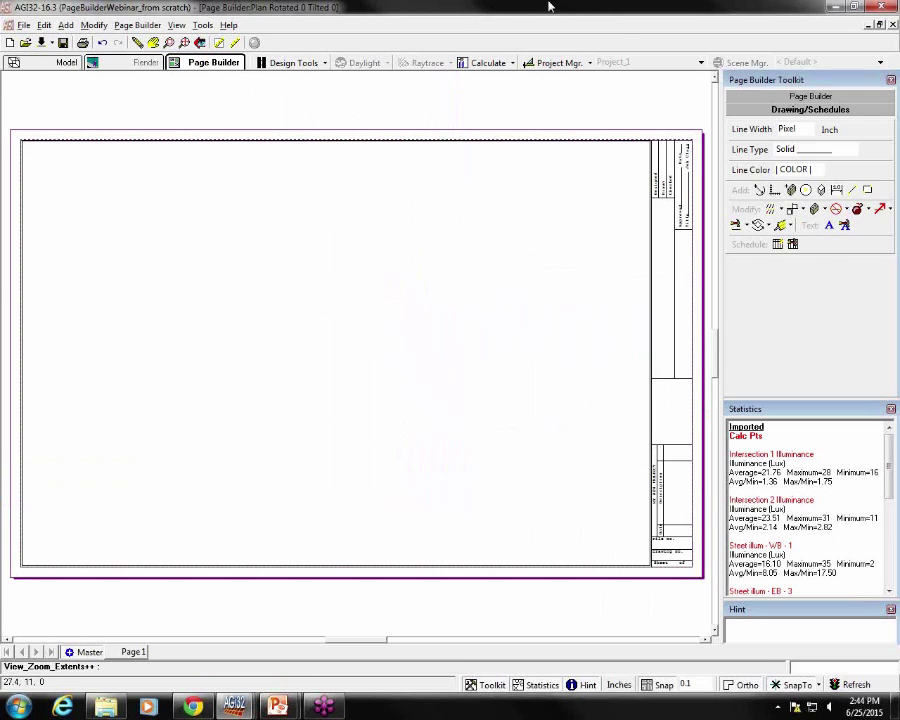
# - Add an imageport to the master page using the Lighting_Analysts_AGi32_ET JPEG image from the desktop
pyautogui.click(800, 96)
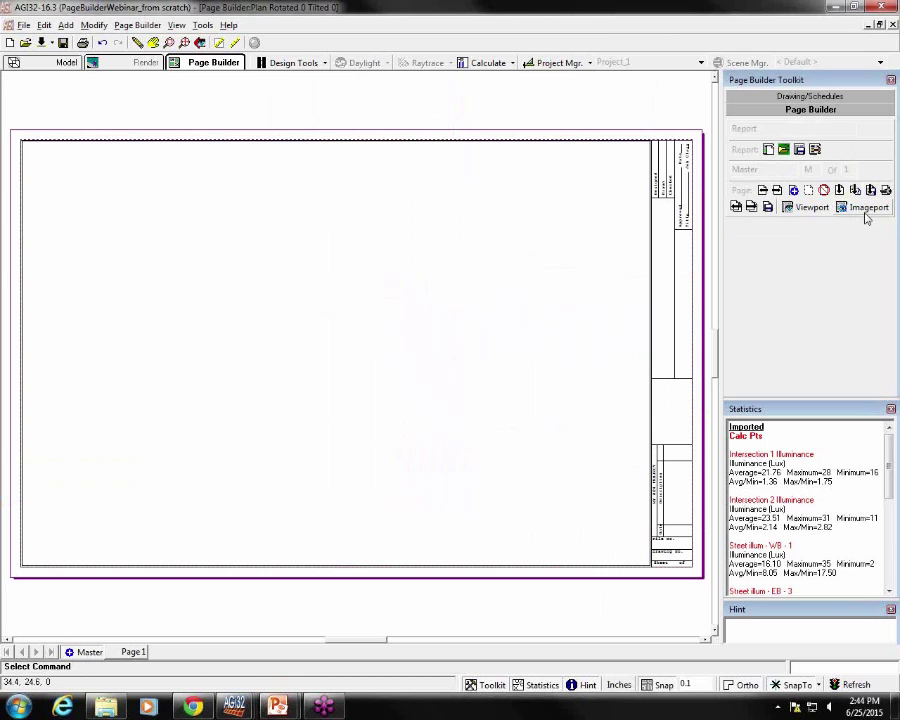
pyautogui.click(867, 213)
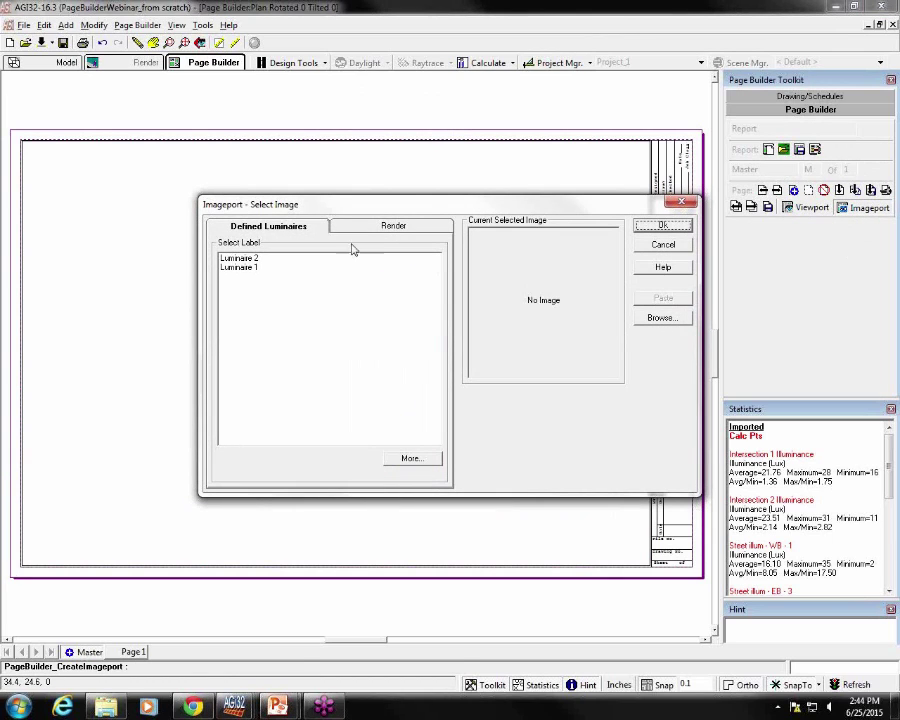
pyautogui.click(660, 322)
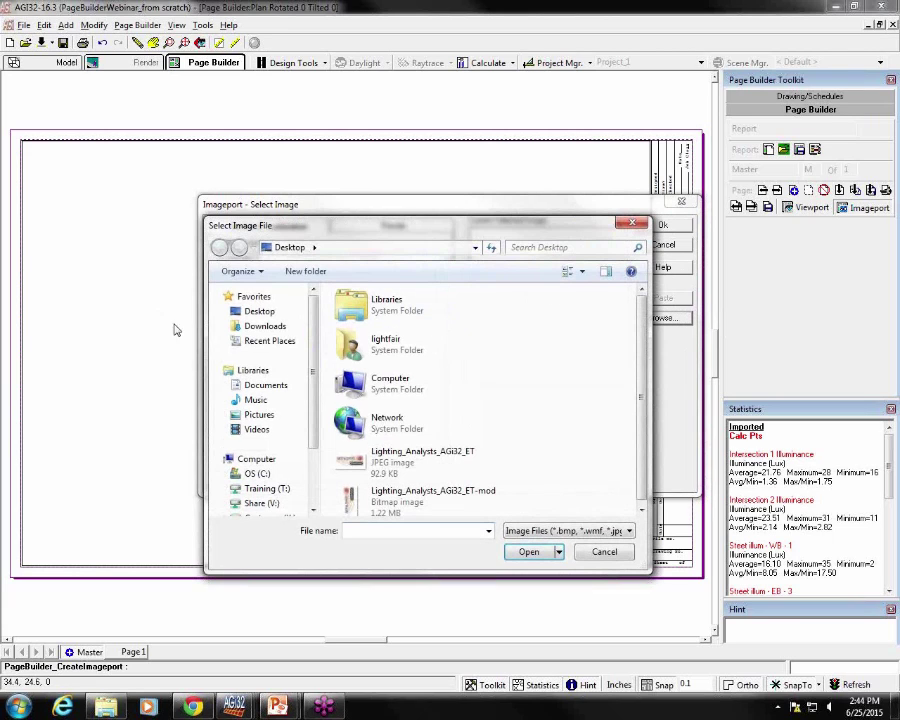
pyautogui.click(435, 476)
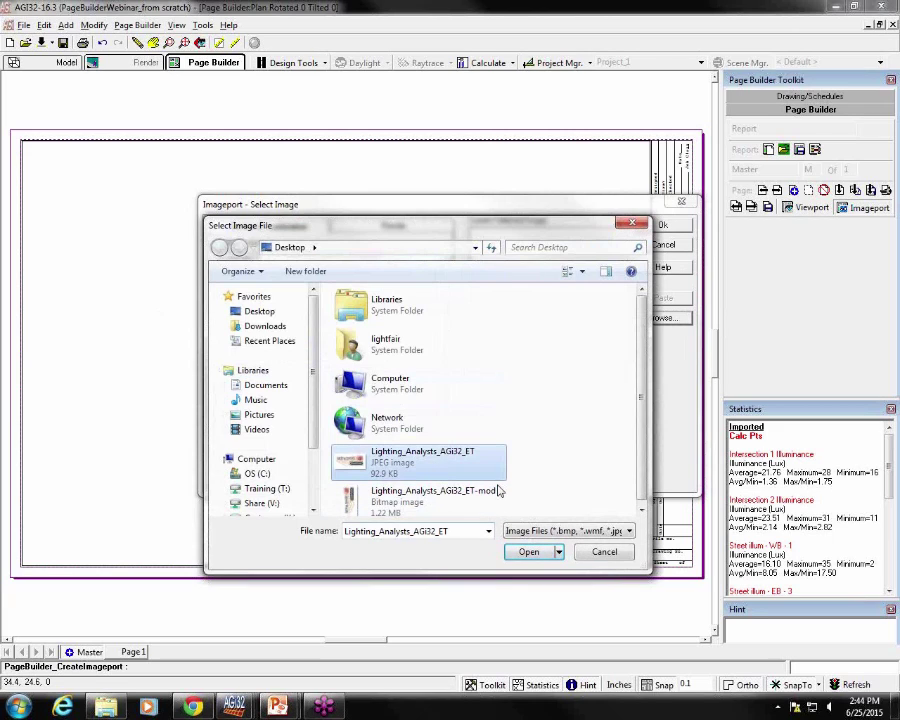
pyautogui.click(529, 553)
pyautogui.click(543, 295)
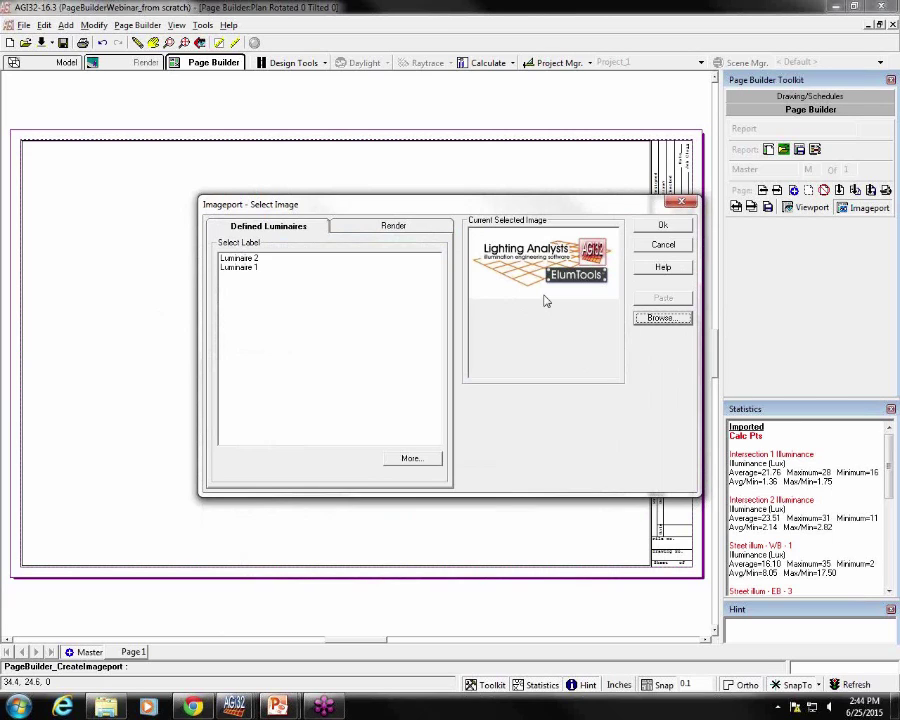
pyautogui.click(664, 225)
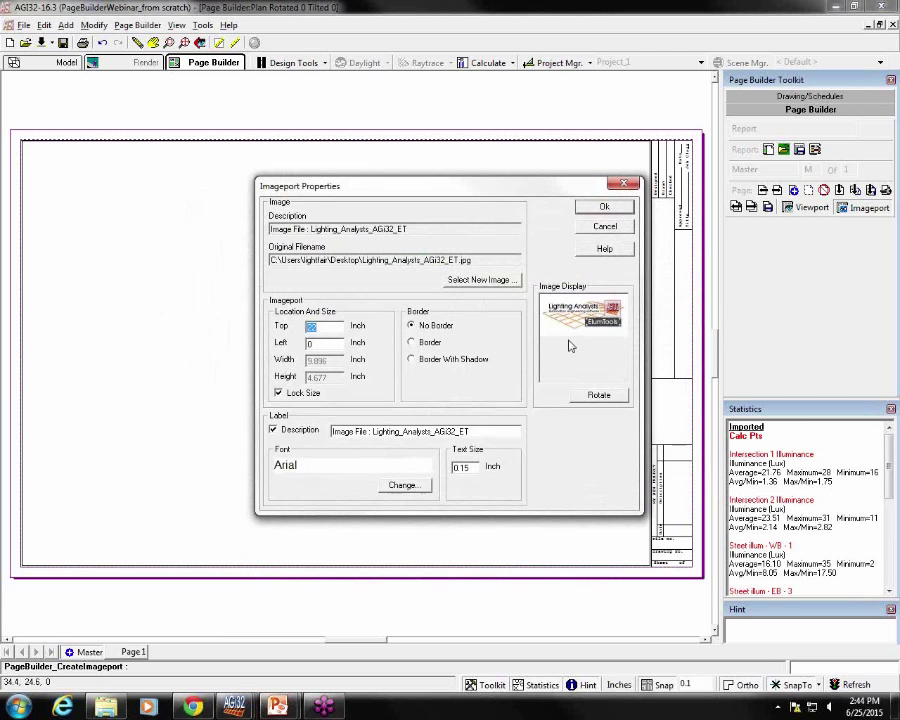
# - Rotate the imageport's image once to read upward, unlock its size, give it a plain border and turn off its description label
pyautogui.click(599, 396)
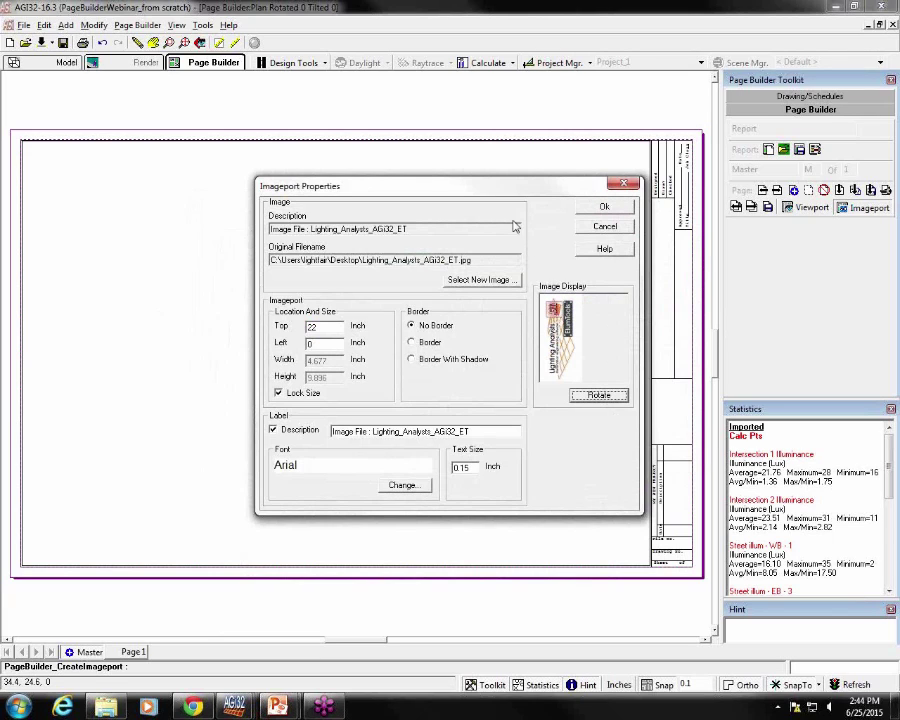
pyautogui.moveTo(505, 194); pyautogui.dragTo(413, 197)
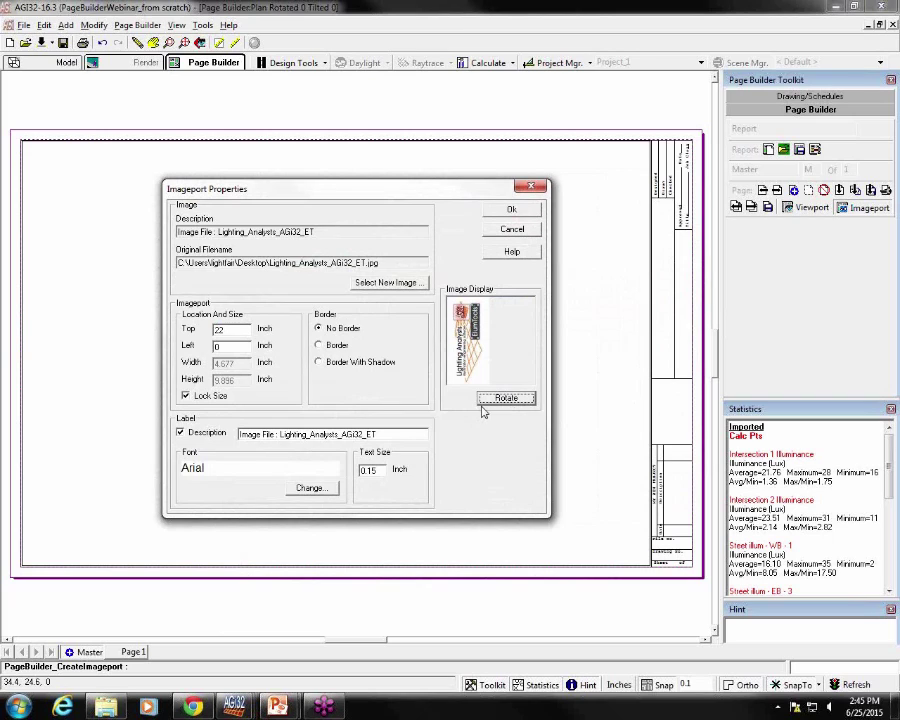
pyautogui.click(320, 349)
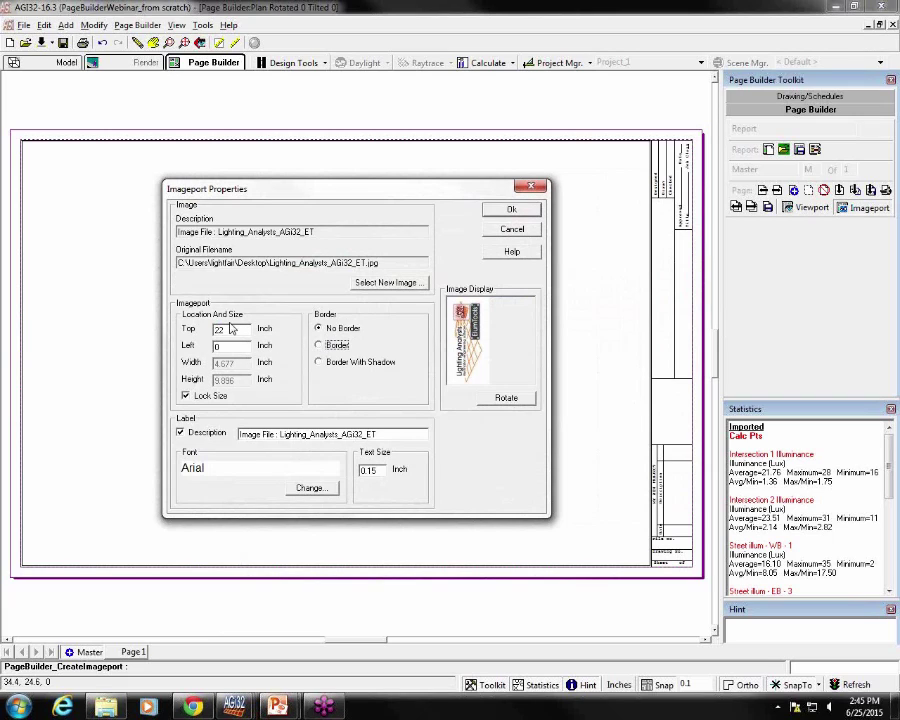
pyautogui.click(186, 397)
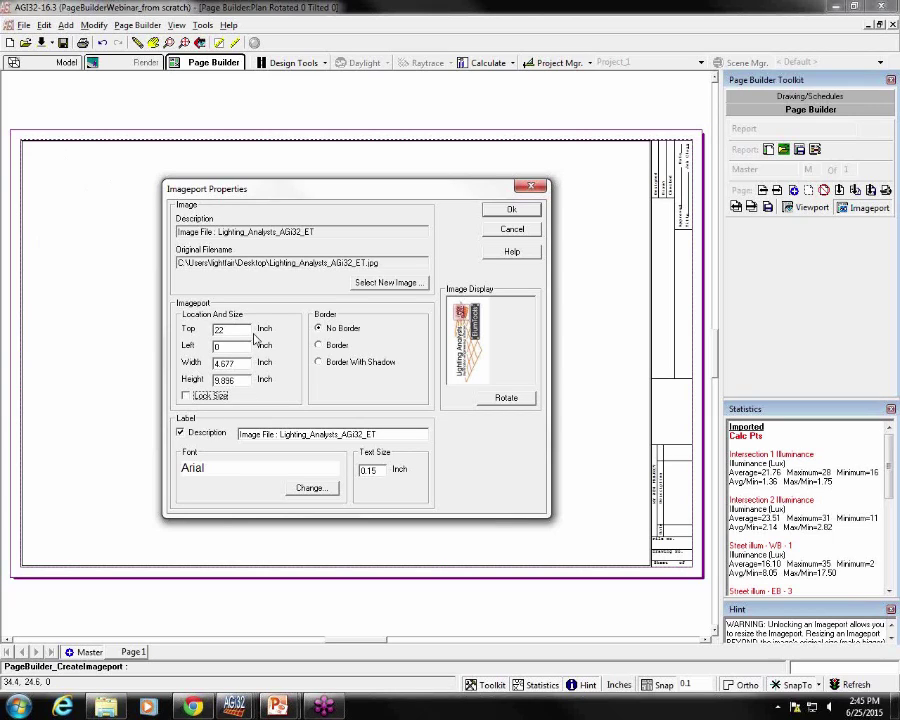
pyautogui.click(336, 345)
pyautogui.click(208, 433)
pyautogui.click(530, 210)
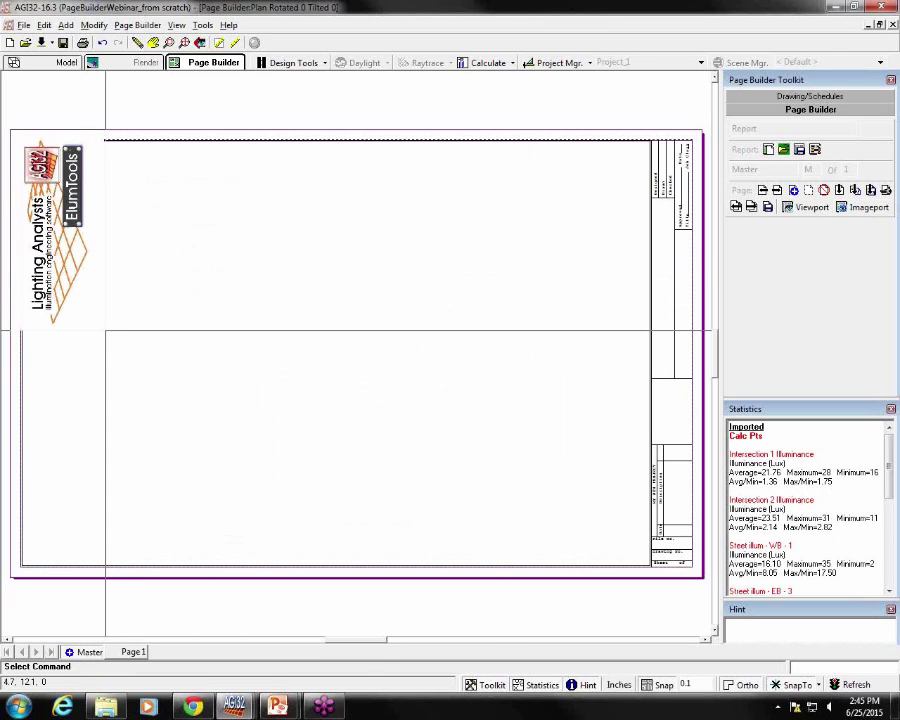
# - Shrink the logo imageport and move it into the empty title block cell just above the "MY NEW PROJECT" revisions area
pyautogui.click(104, 330)
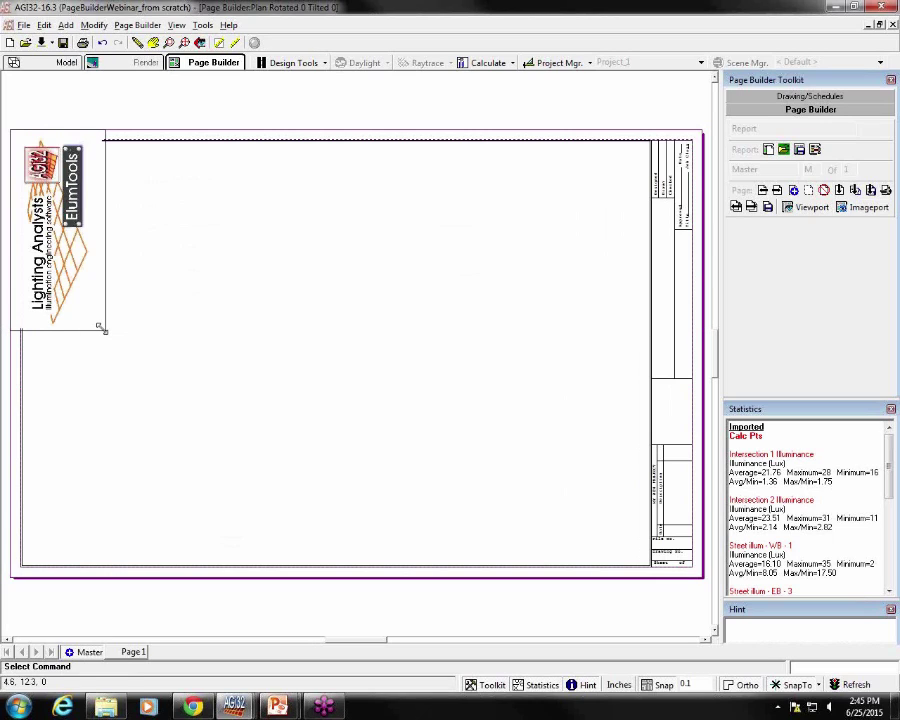
pyautogui.moveTo(101, 327); pyautogui.dragTo(632, 430)
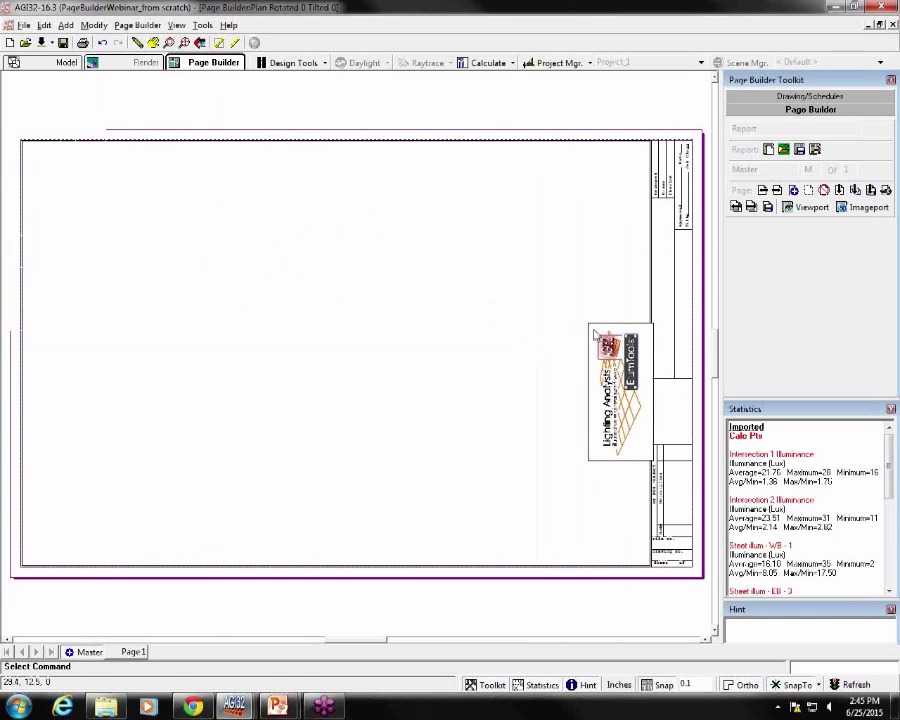
pyautogui.moveTo(590, 325); pyautogui.dragTo(629, 407)
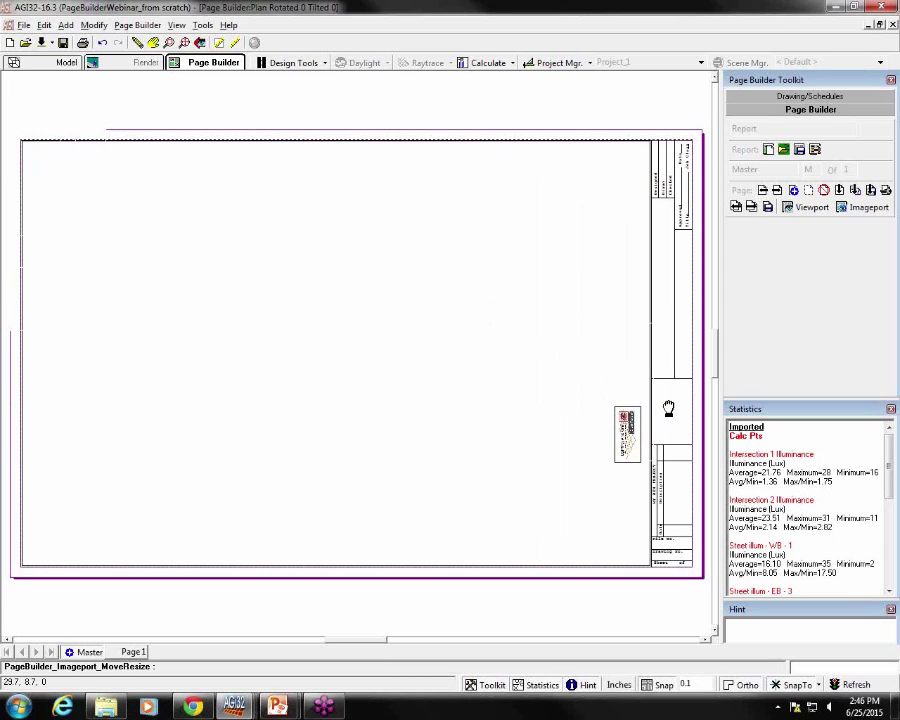
pyautogui.click(676, 405)
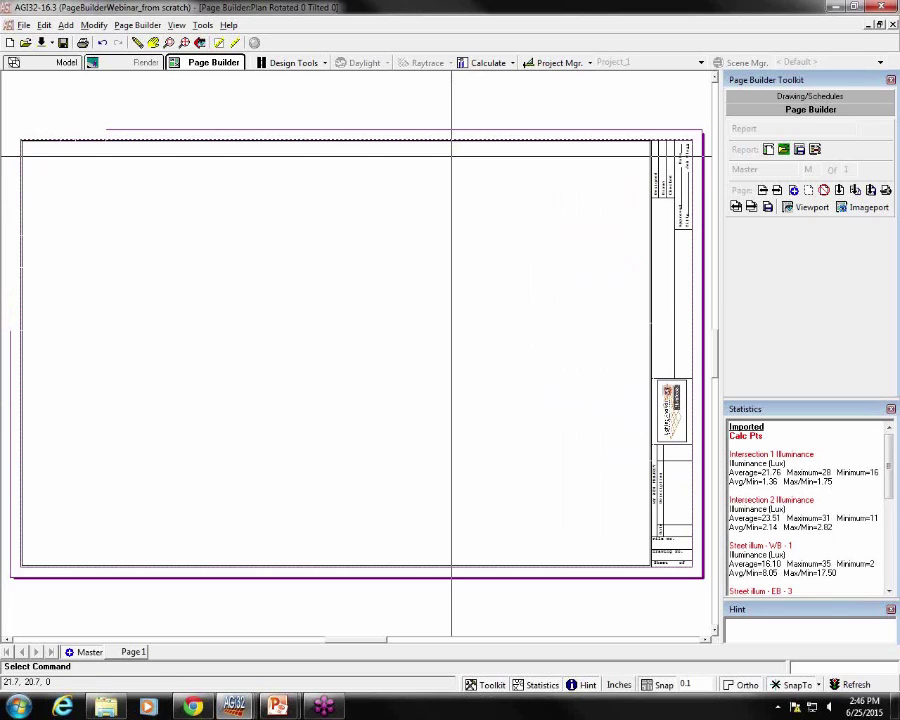
pyautogui.click(789, 97)
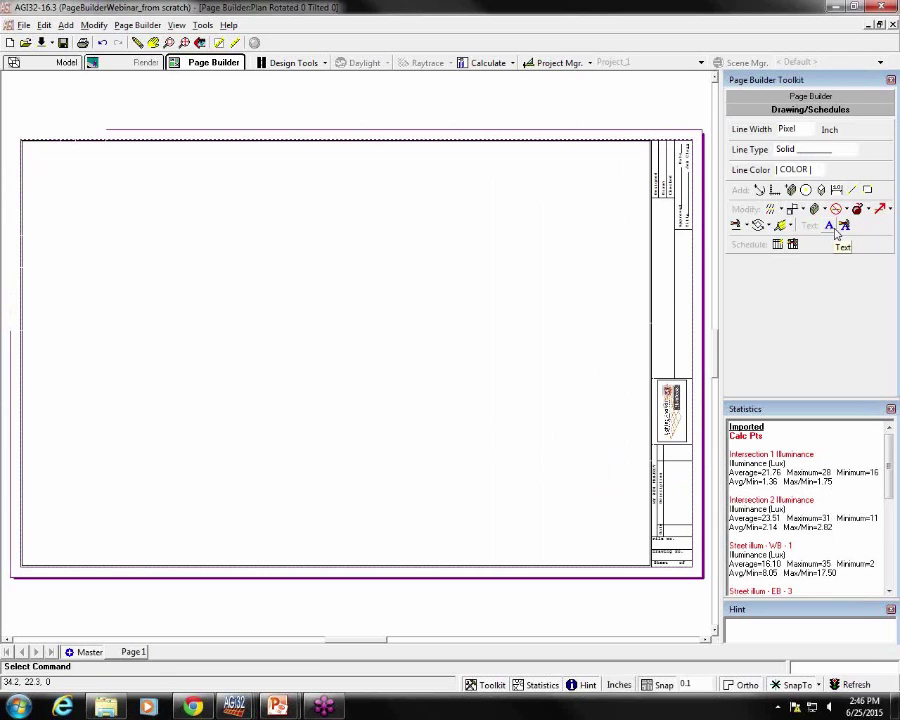
pyautogui.click(829, 229)
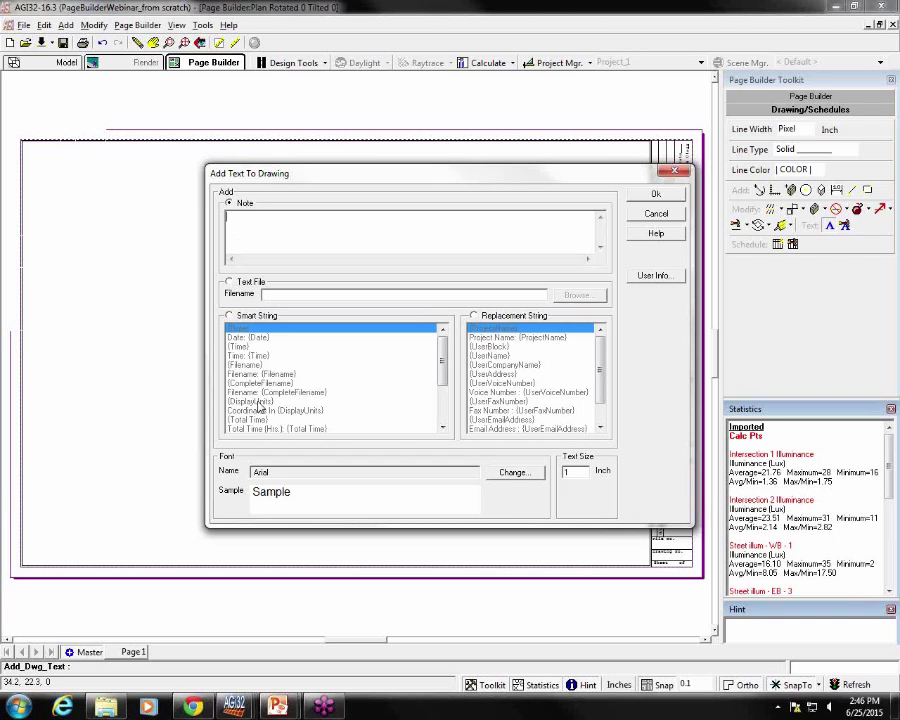
pyautogui.click(678, 214)
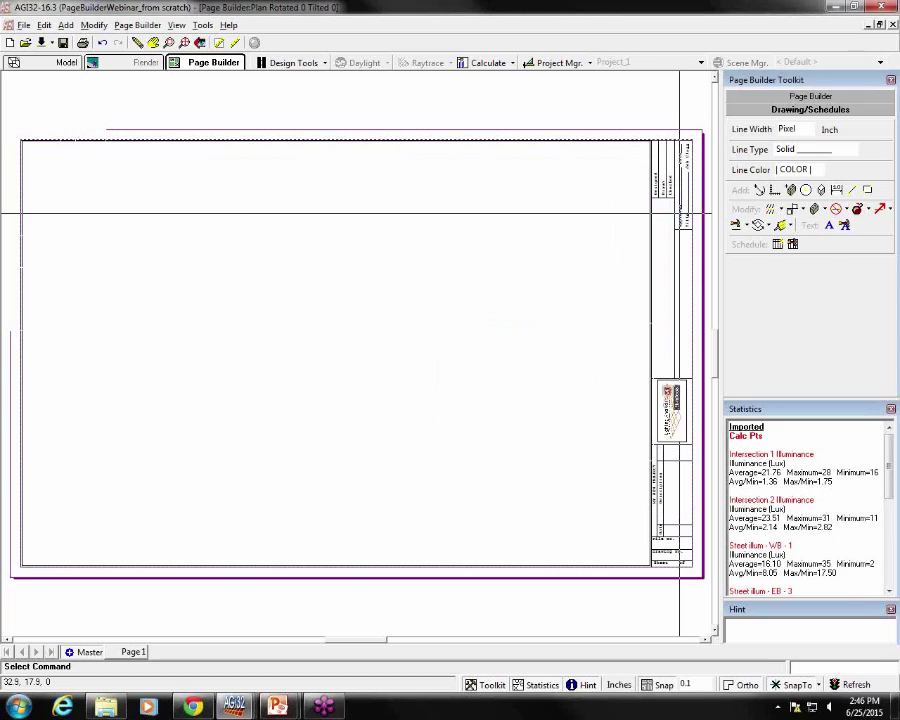